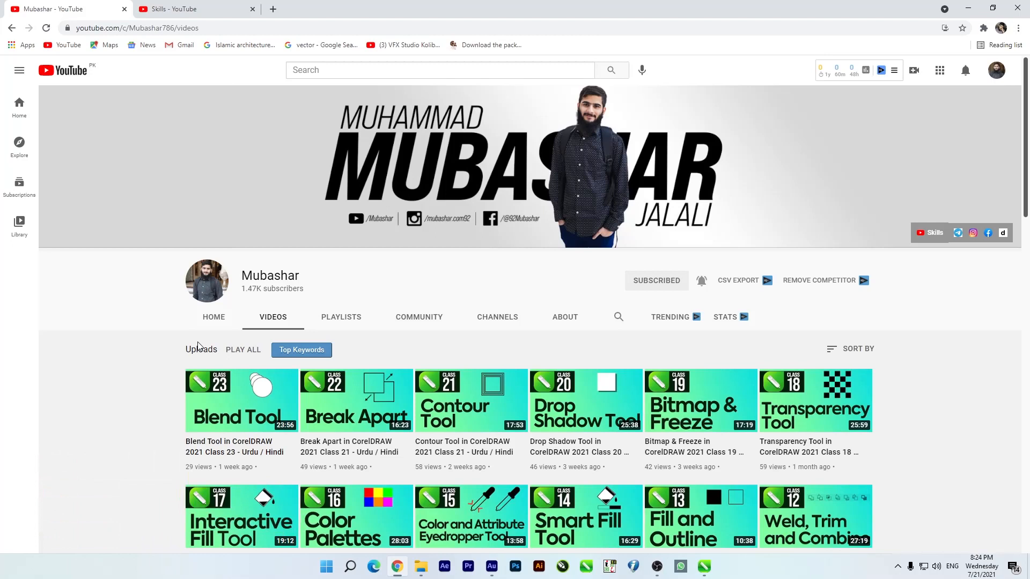
# Step: Switch to the Skills channel page in the browser
pyautogui.click(171, 9)
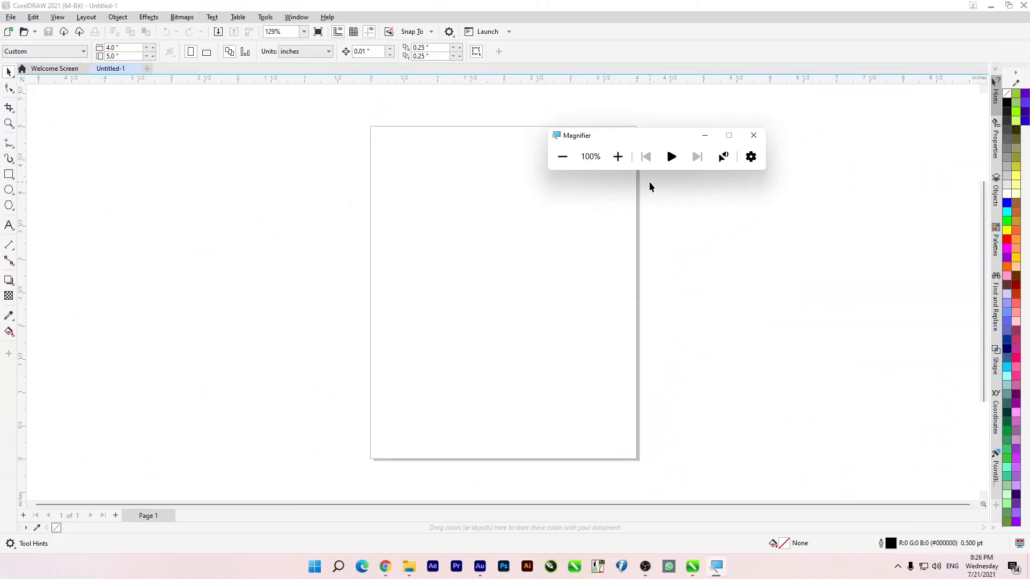
# Step: Magnify the screen to 200% and activate the Block Shadow tool from the effect tools
pyautogui.moveTo(654, 139); pyautogui.dragTo(224, 140)
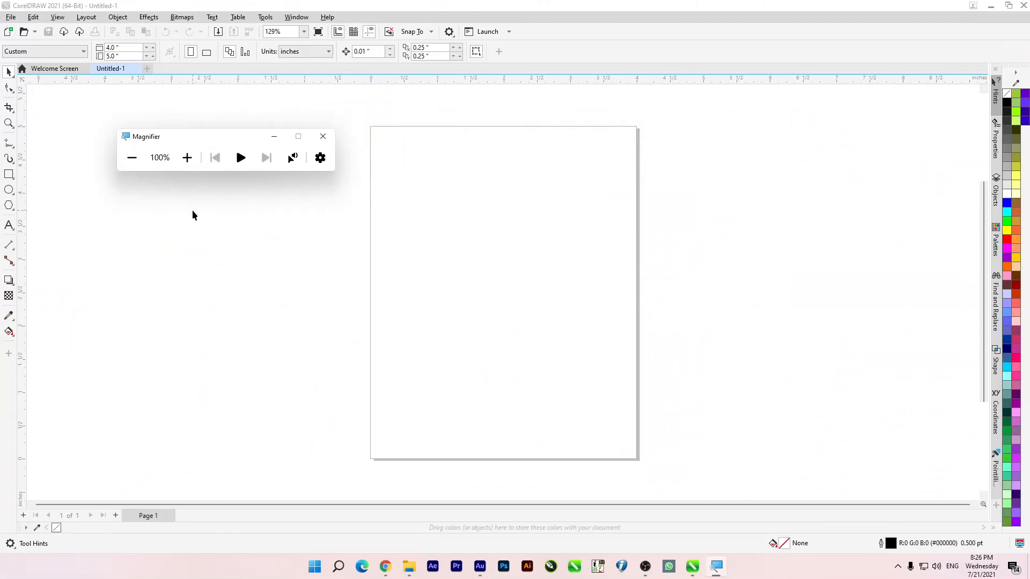
pyautogui.click(187, 157)
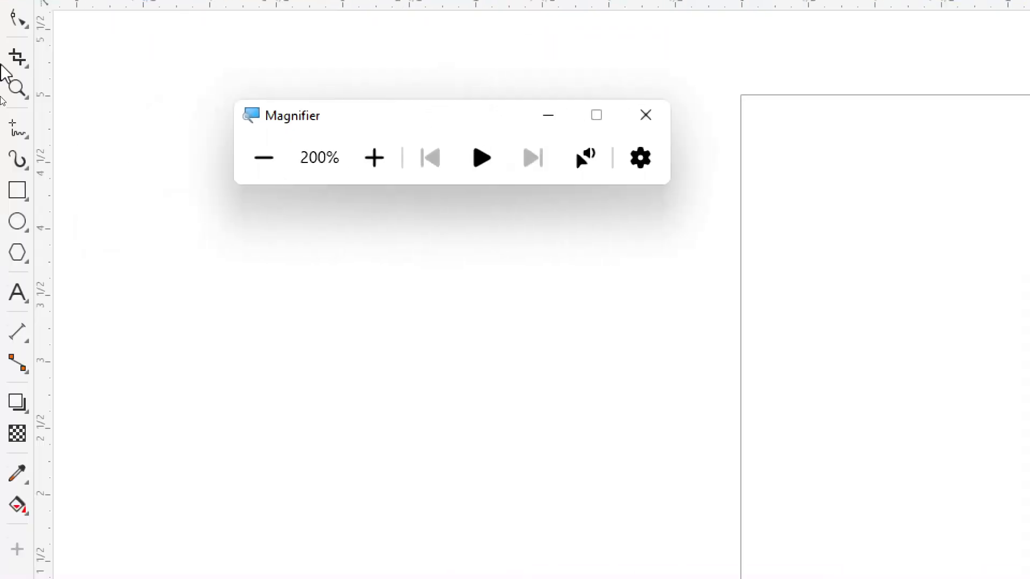
pyautogui.click(19, 295)
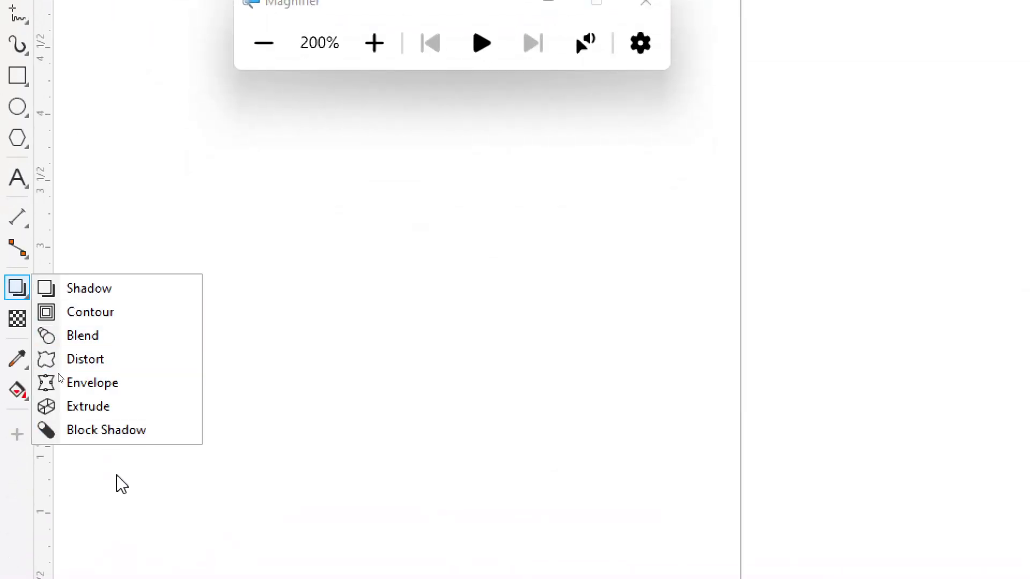
pyautogui.click(75, 432)
# Step: Return the screen magnification to 100% and place the Magnifier window beside the page
pyautogui.click(18, 285)
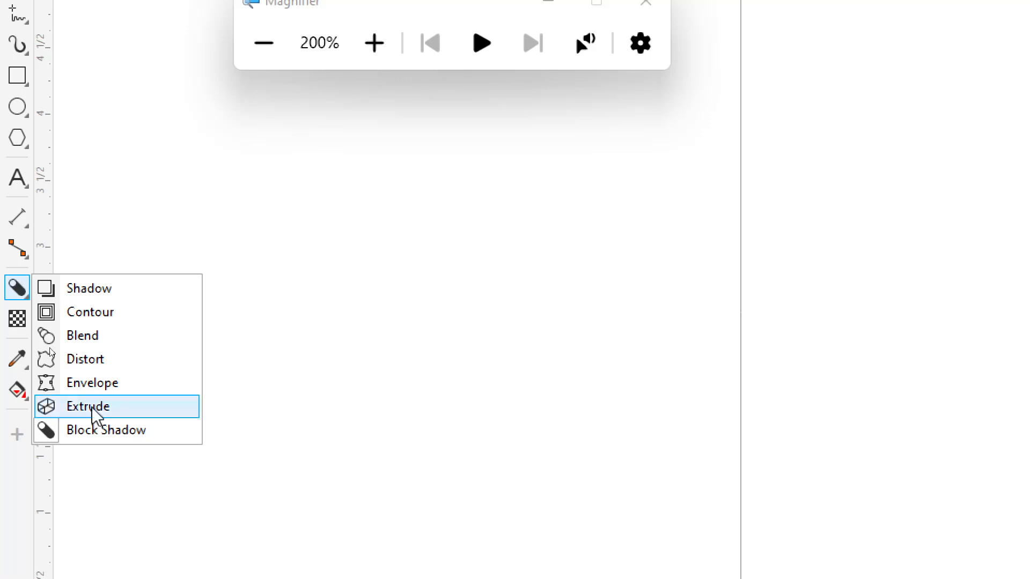
pyautogui.click(25, 224)
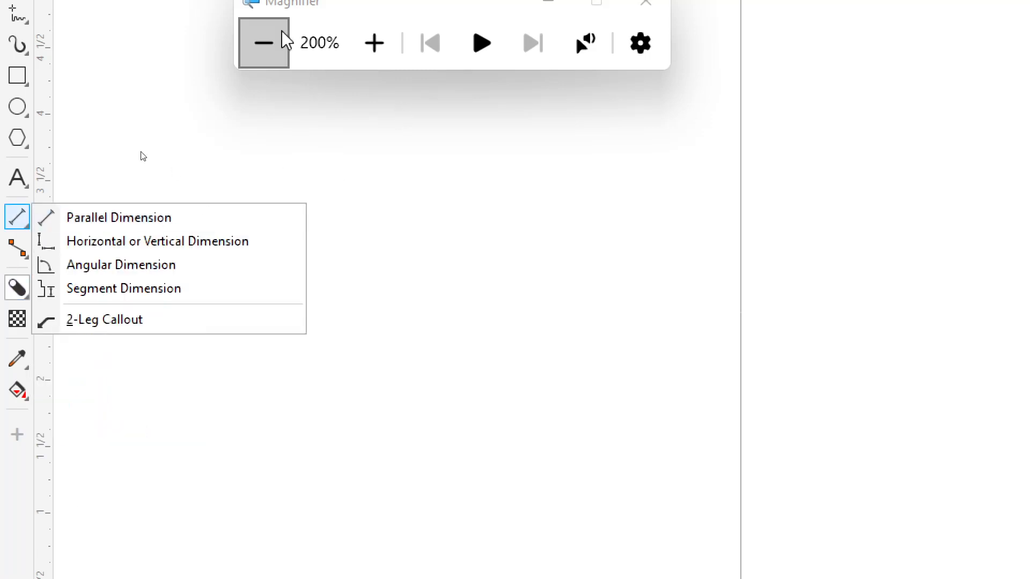
pyautogui.click(263, 43)
pyautogui.moveTo(156, 140); pyautogui.dragTo(727, 173)
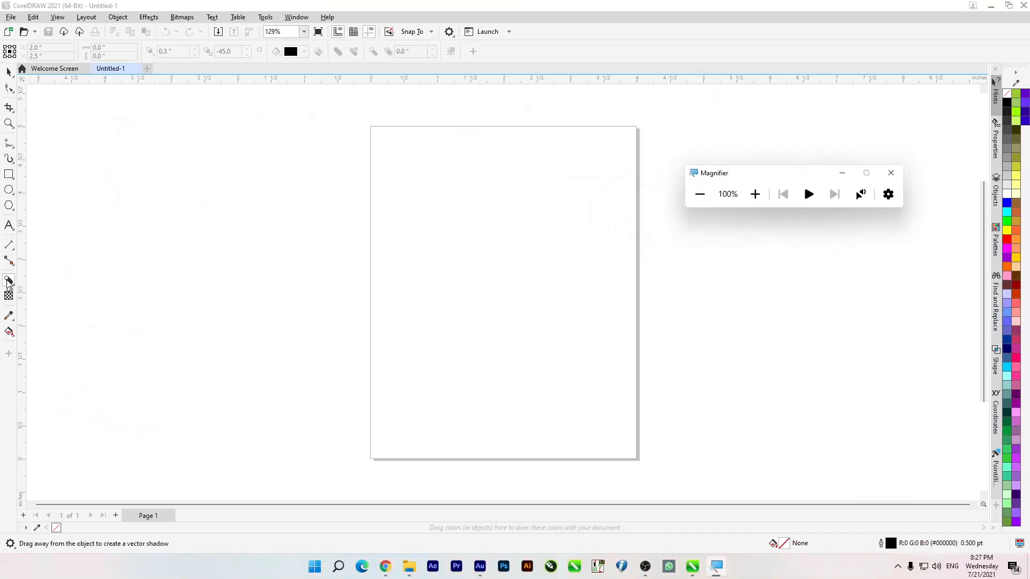
# Step: Add the artistic text "HOLD" on the empty area beside the page
pyautogui.click(9, 225)
pyautogui.click(9, 226)
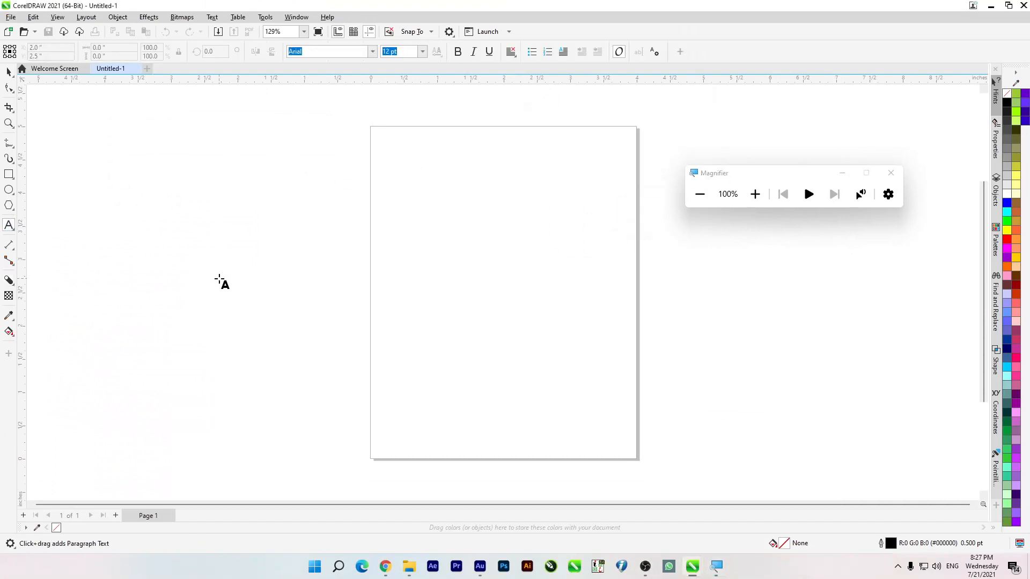
pyautogui.click(226, 255)
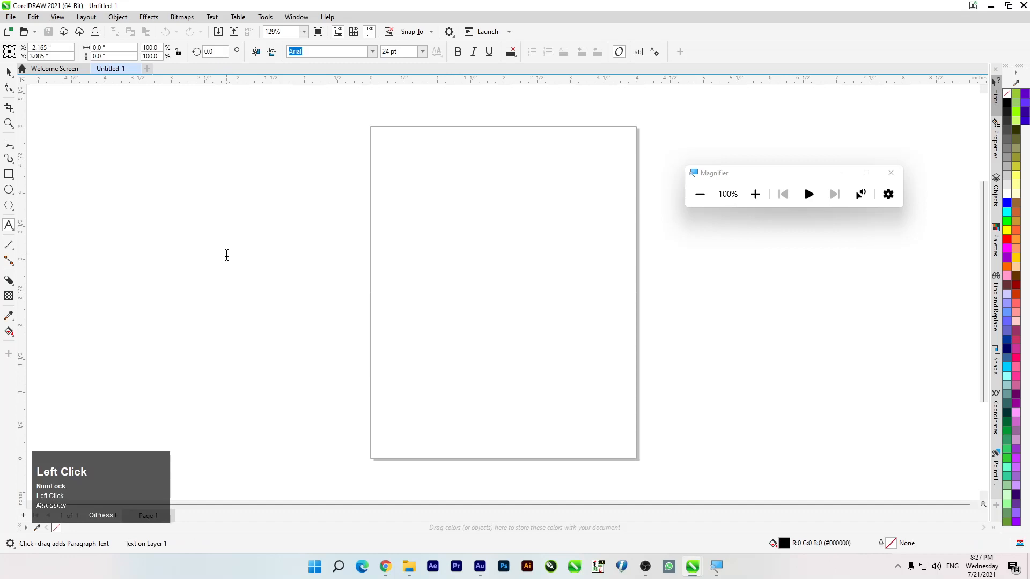
pyautogui.write('o')
pyautogui.press('BackSpace')
pyautogui.write('HOLD')
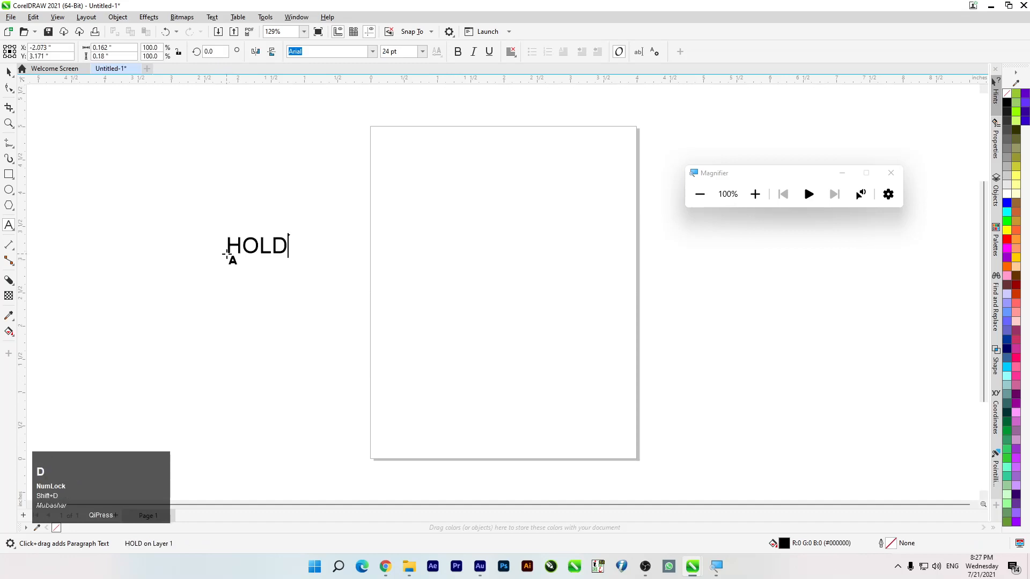
# Step: Move the HOLD text onto the page and scale it to about 72 pt
pyautogui.click(8, 71)
pyautogui.moveTo(291, 258); pyautogui.dragTo(378, 325)
pyautogui.moveTo(305, 275); pyautogui.dragTo(567, 288)
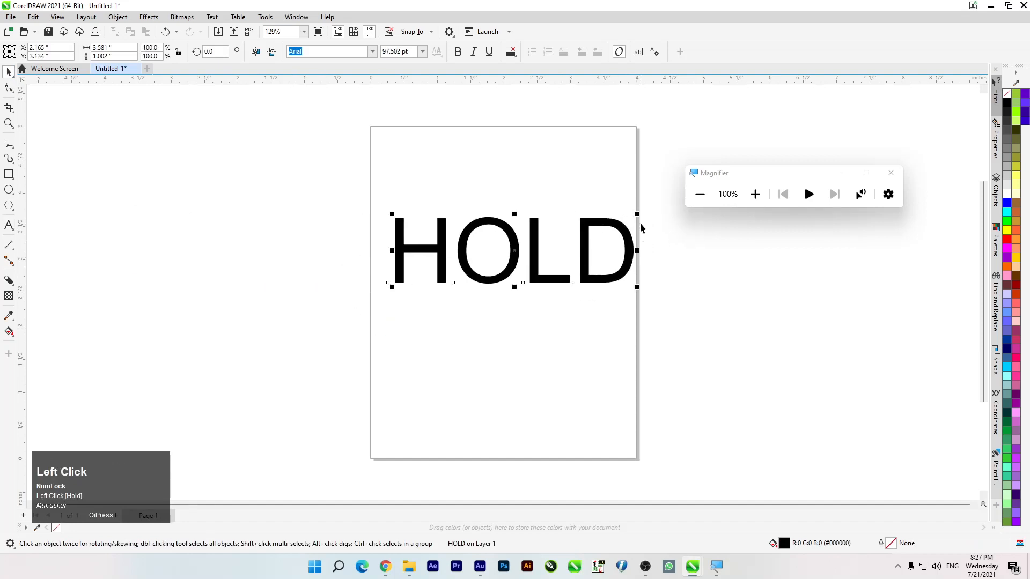
pyautogui.moveTo(641, 220); pyautogui.dragTo(625, 231)
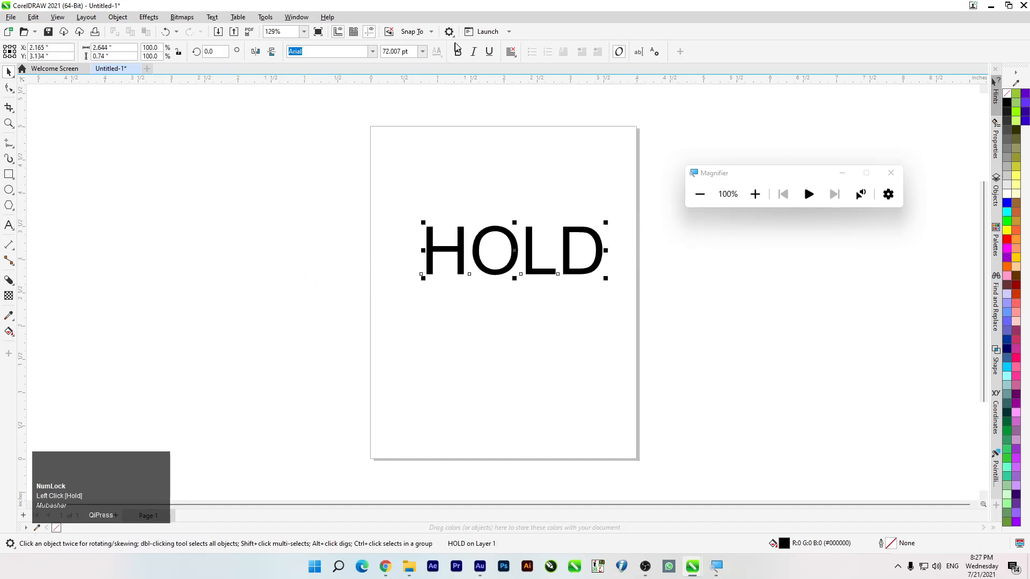
# Step: Make the HOLD text bold, shift it slightly on the page, and set its font to Gilroy Black
pyautogui.click(458, 52)
pyautogui.moveTo(515, 248); pyautogui.dragTo(488, 241)
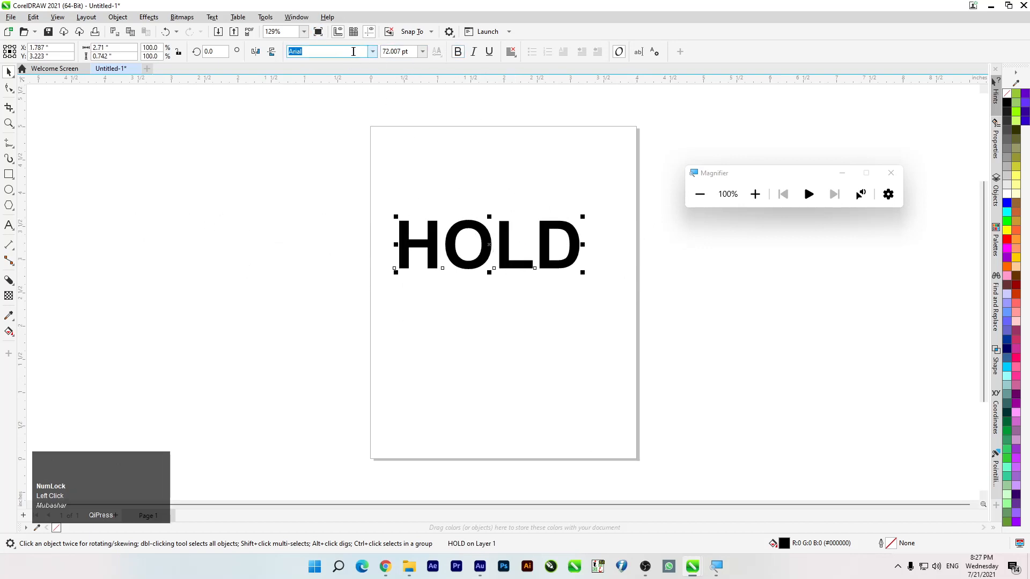
pyautogui.click(373, 52)
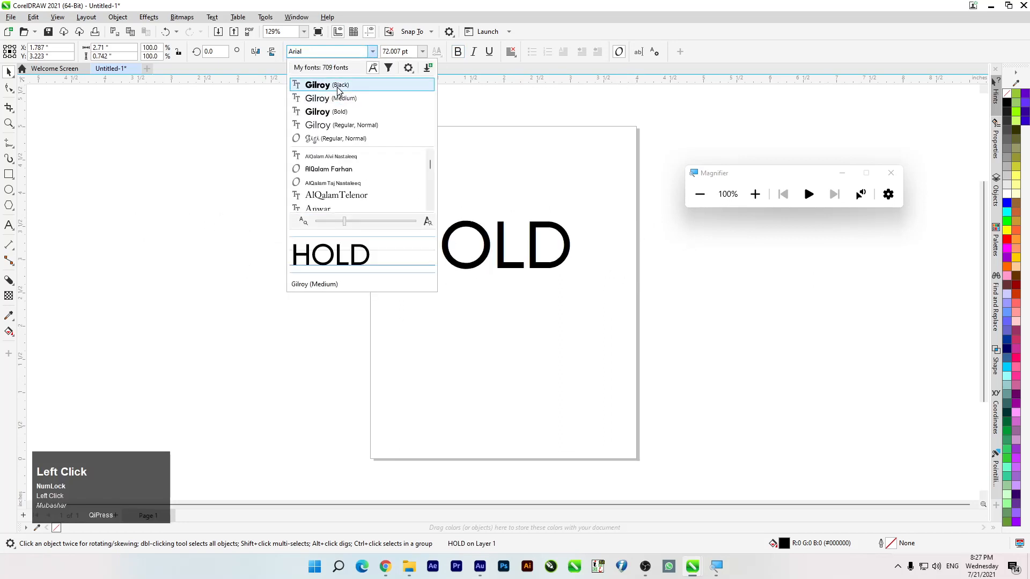
pyautogui.click(332, 85)
pyautogui.click(496, 331)
# Step: Move the HOLD text slightly higher on the page and fill it with red
pyautogui.scroll(2, 552, 271)
pyautogui.click(472, 271)
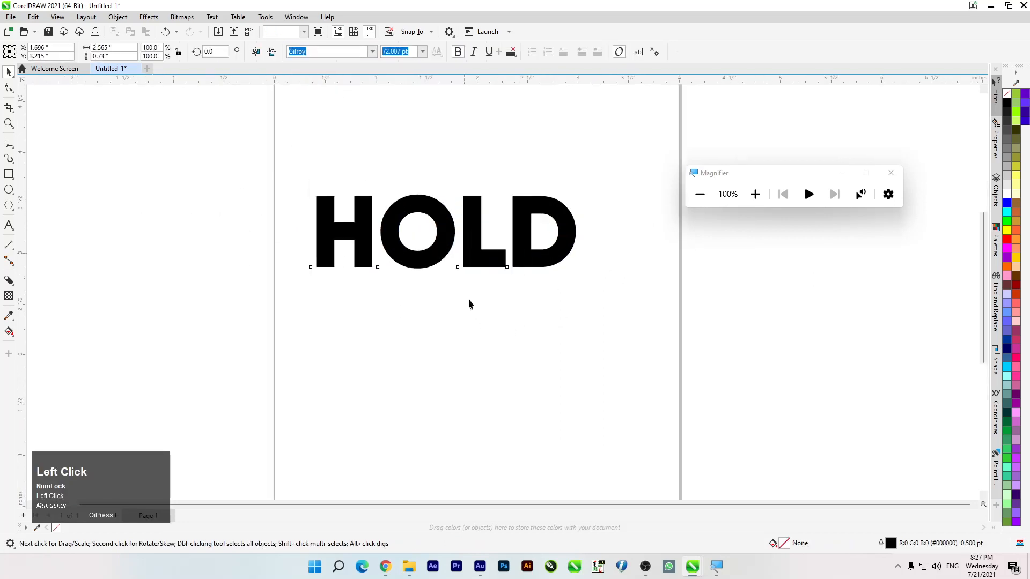
pyautogui.moveTo(472, 236); pyautogui.dragTo(484, 203)
pyautogui.moveTo(436, 242); pyautogui.dragTo(430, 231)
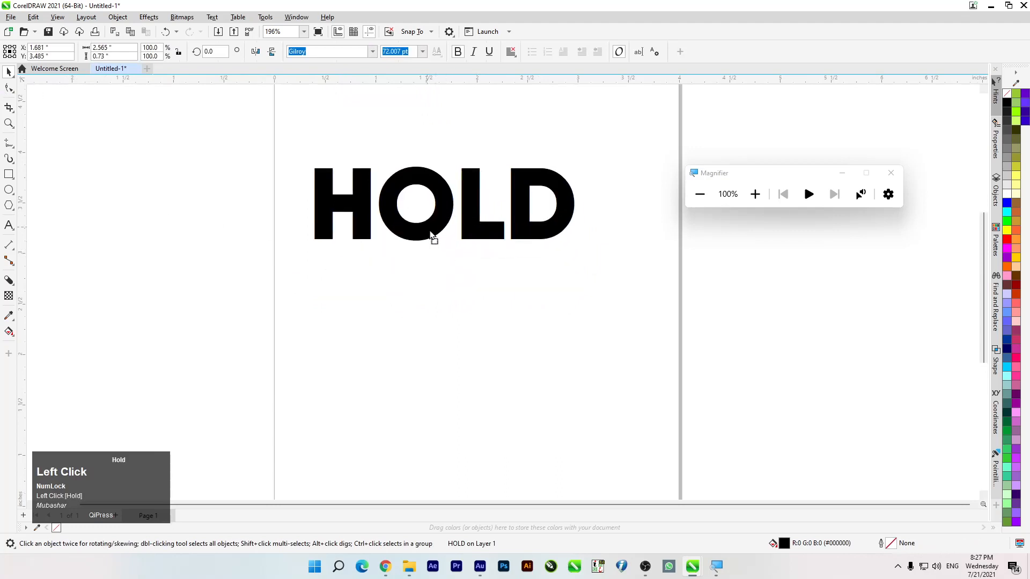
pyautogui.click(1006, 239)
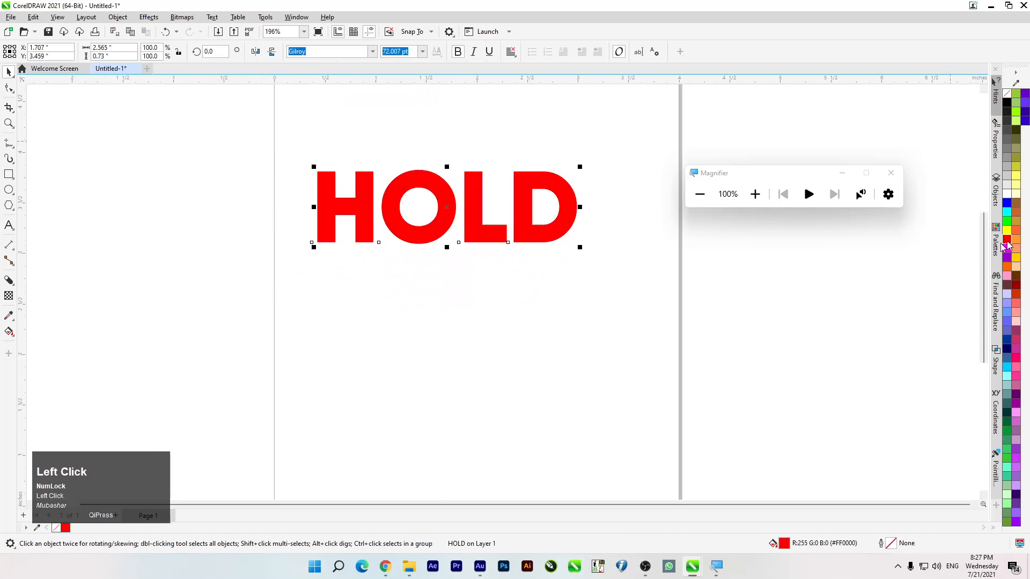
# Step: Apply a block shadow to the HOLD text running diagonally down to the right, about 0.938" deep
pyautogui.click(9, 281)
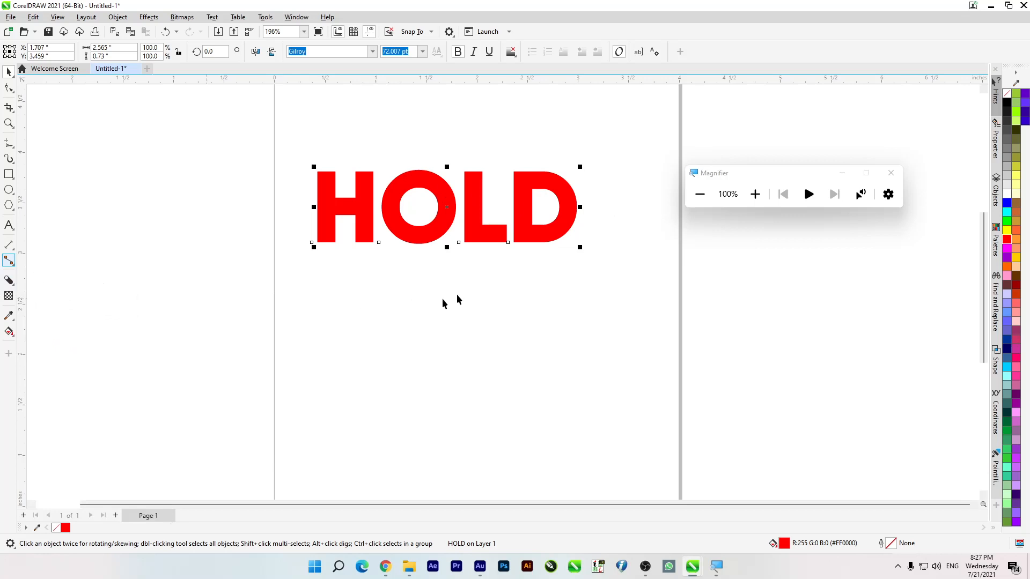
pyautogui.click(9, 278)
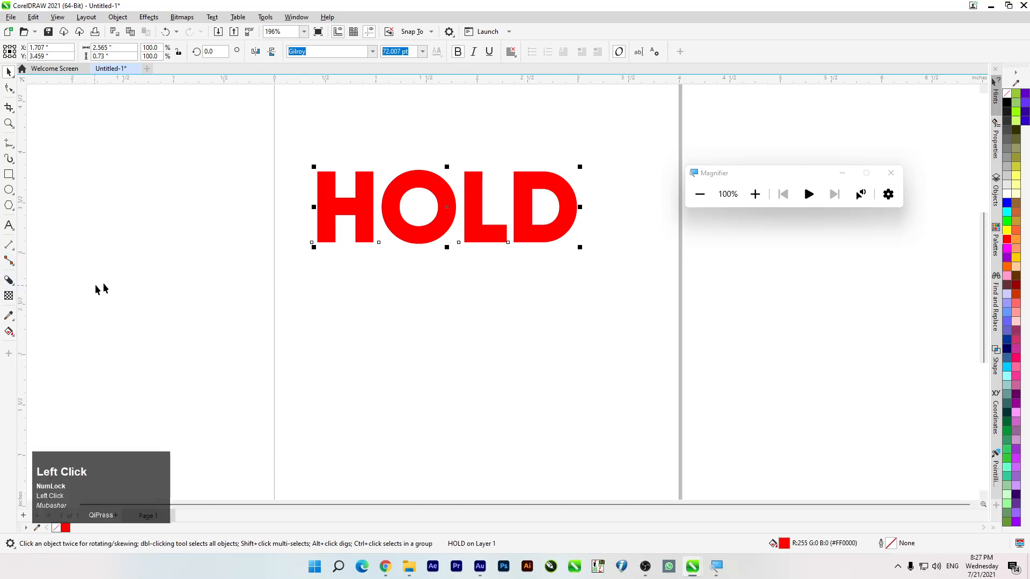
pyautogui.moveTo(447, 207); pyautogui.dragTo(516, 271)
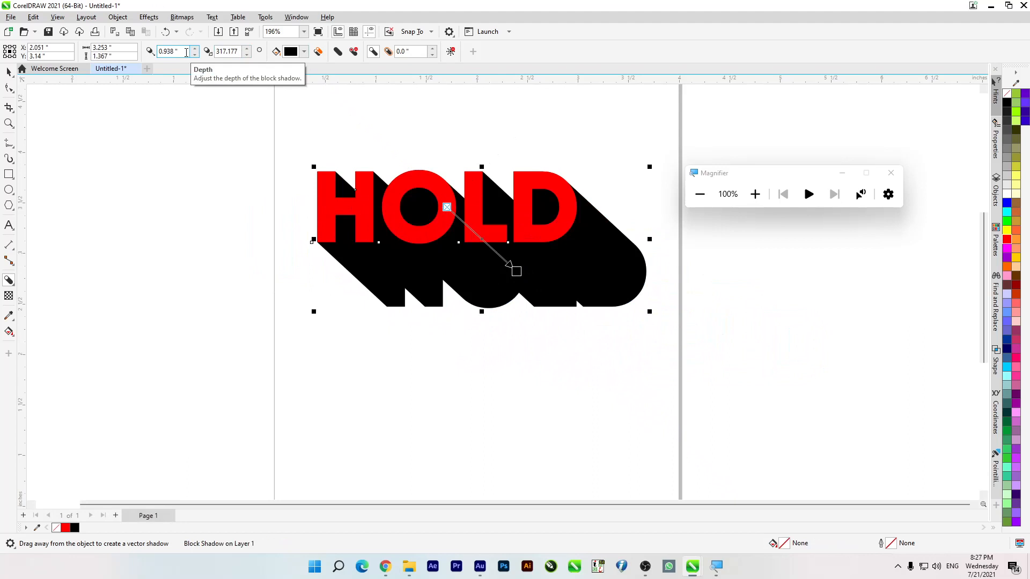
# Step: Set the block shadow's direction to 331.177 degrees and its depth to 0.898"
pyautogui.click(246, 49)
pyautogui.moveTo(245, 49); pyautogui.dragTo(245, 54)
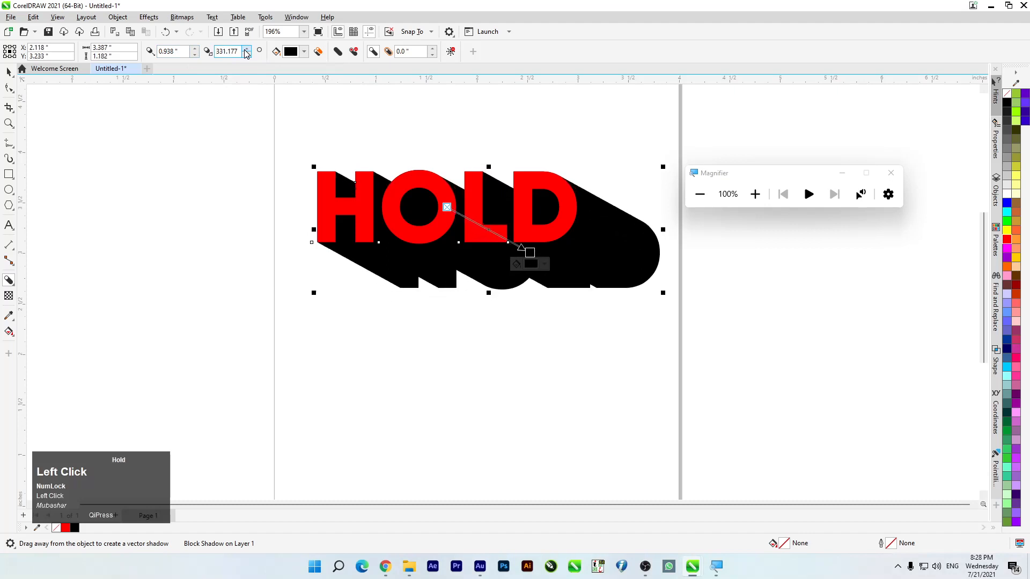
pyautogui.click(194, 49)
pyautogui.click(194, 49)
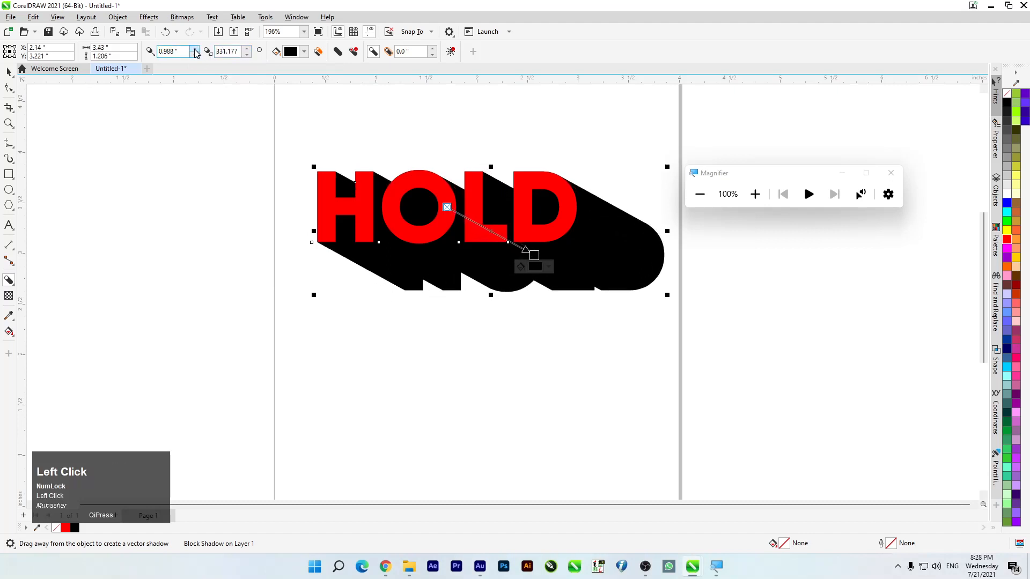
pyautogui.click(195, 54)
pyautogui.click(194, 55)
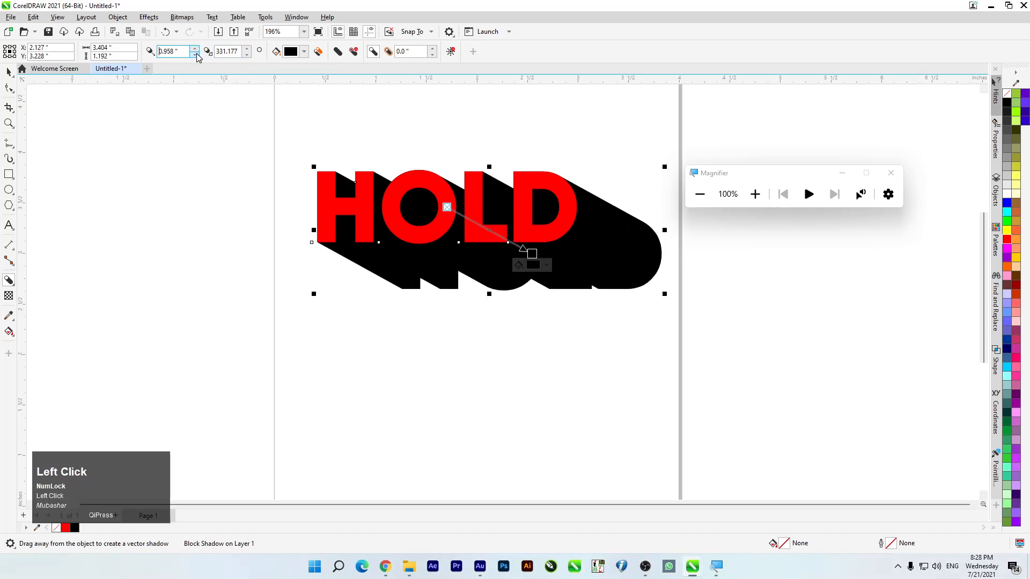
pyautogui.click(195, 54)
pyautogui.click(194, 54)
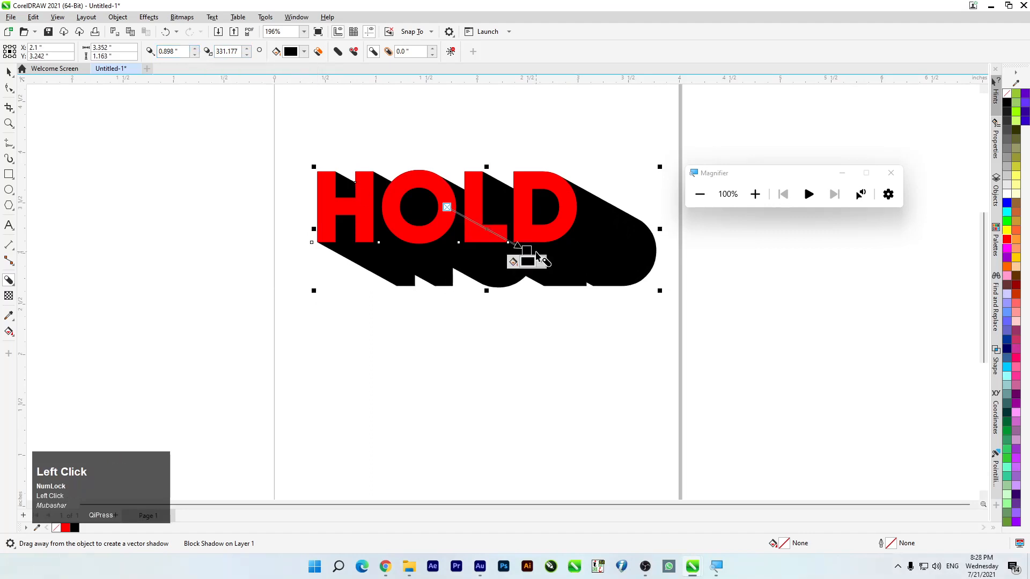
# Step: Shorten the block shadow freehand to a depth of about 0.272" at a direction of about 323 degrees
pyautogui.moveTo(521, 249); pyautogui.dragTo(467, 236)
pyautogui.scroll(1, 465, 235)
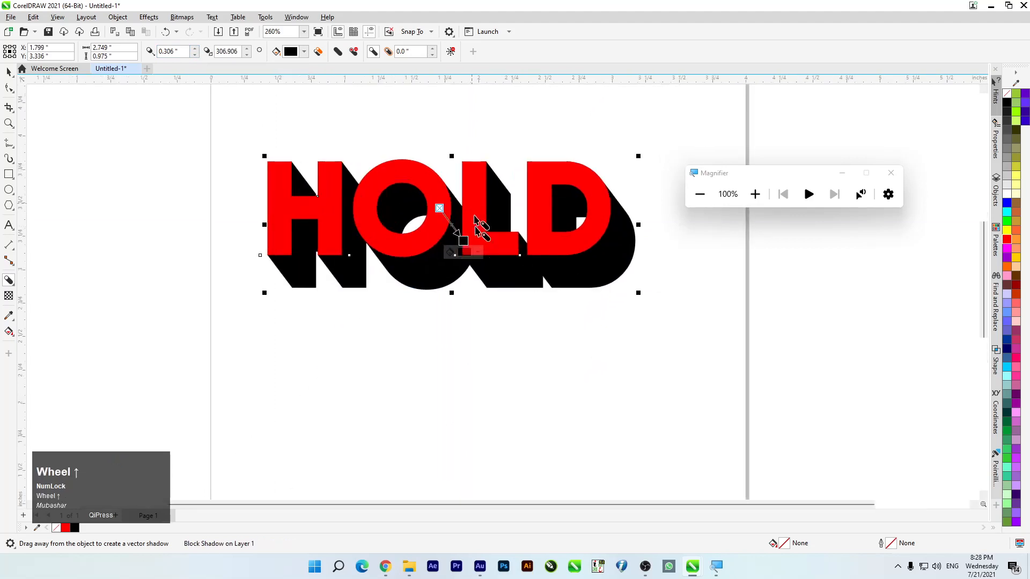
pyautogui.moveTo(466, 242); pyautogui.dragTo(465, 237)
pyautogui.scroll(1, 462, 194)
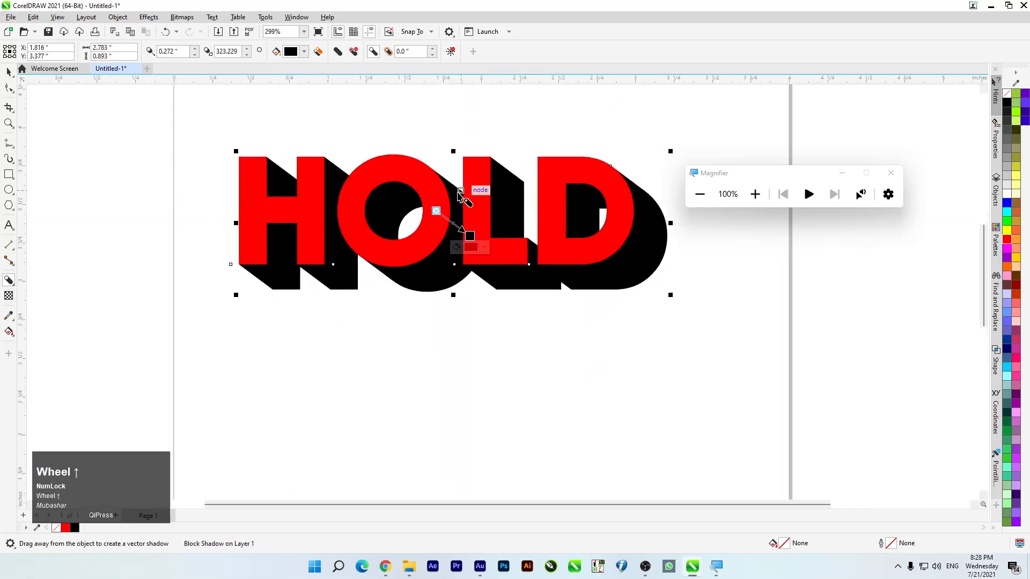
# Step: Try dark red, olive and yellow as the block shadow color and return it to black
pyautogui.click(304, 51)
pyautogui.moveTo(340, 122)
pyautogui.mouseDown()
pyautogui.moveTo(370, 129)
pyautogui.moveTo(365, 160)
pyautogui.mouseUp()
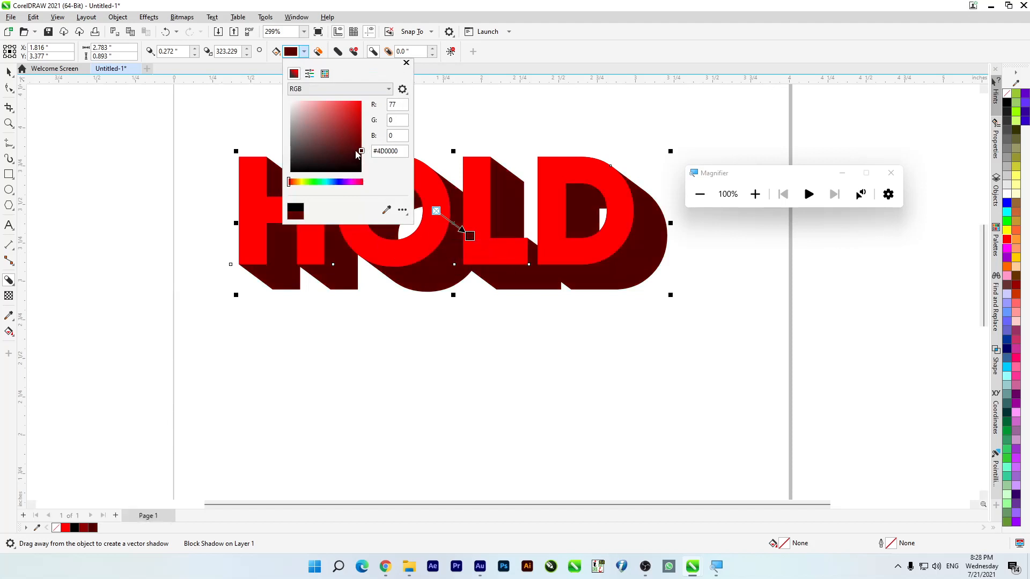
pyautogui.click(302, 183)
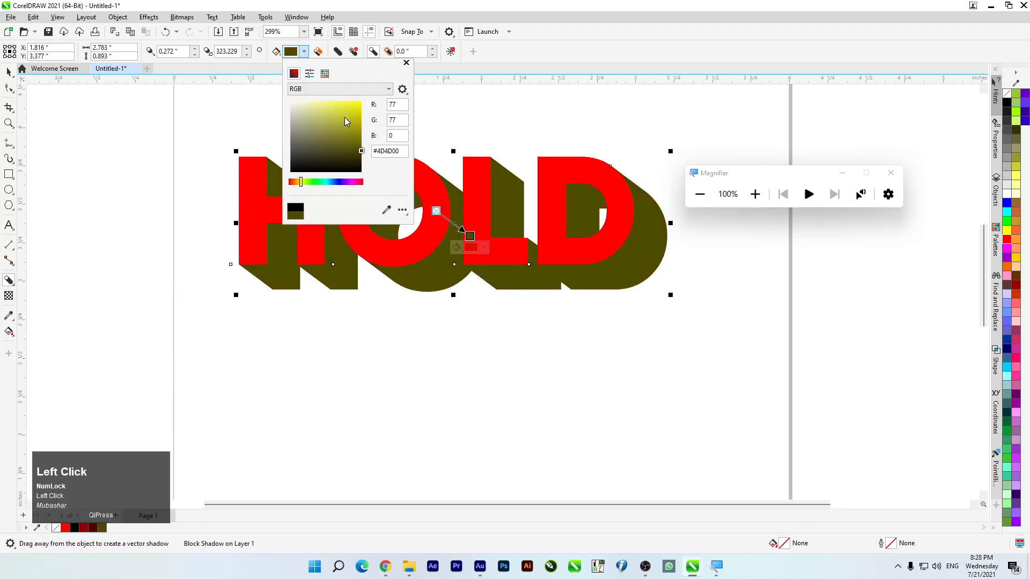
pyautogui.moveTo(346, 121); pyautogui.dragTo(362, 100)
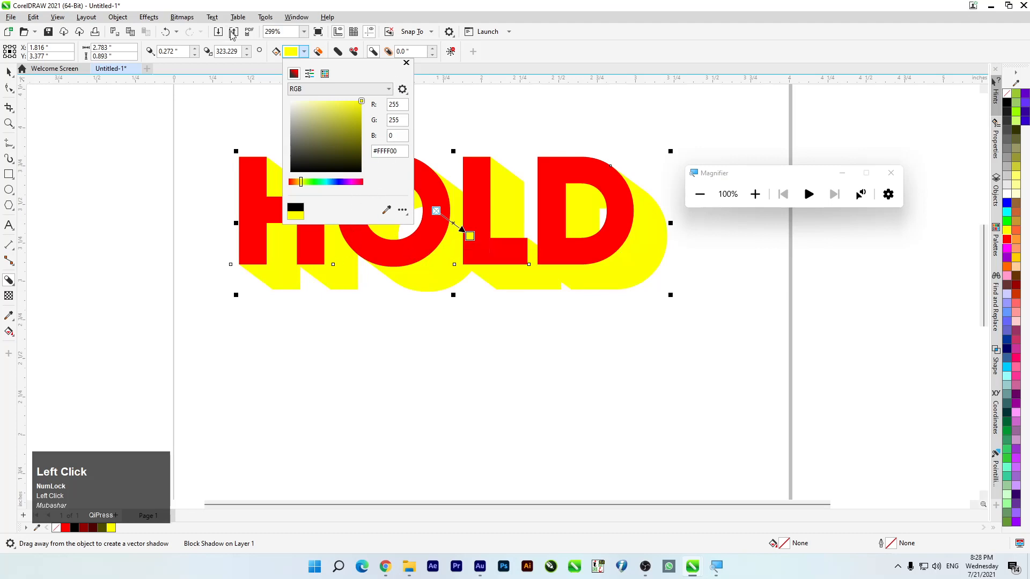
pyautogui.moveTo(325, 122); pyautogui.dragTo(261, 227)
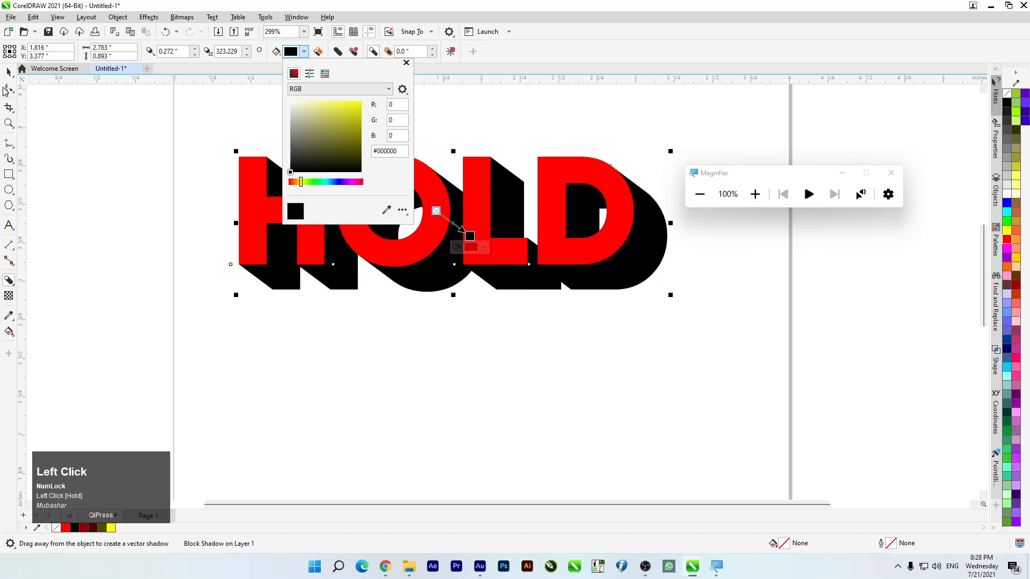
pyautogui.click(8, 72)
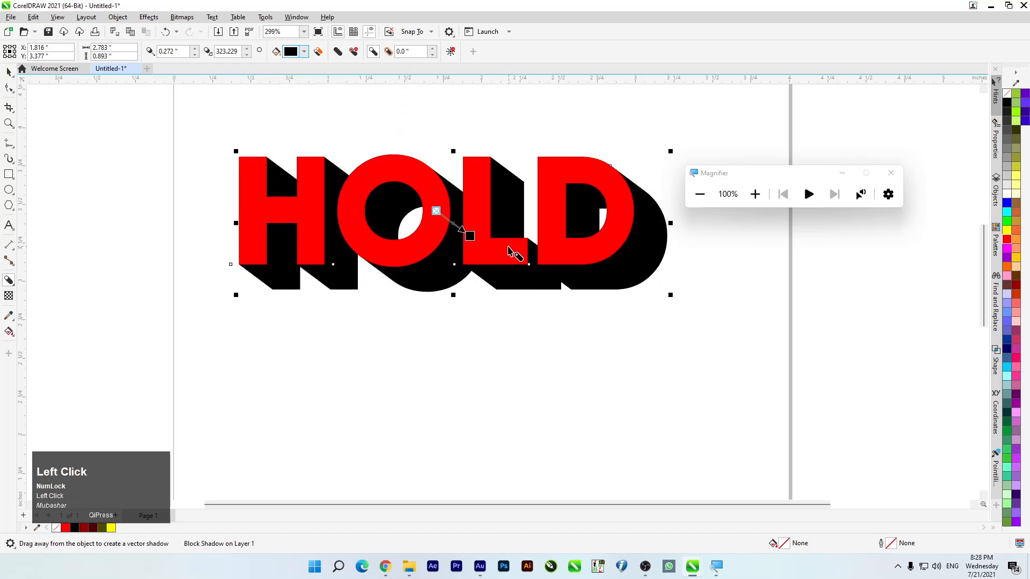
# Step: Reshape the block shadow freehand to a depth of about 0.129" at a direction of about 332 degrees
pyautogui.moveTo(468, 237); pyautogui.dragTo(455, 230)
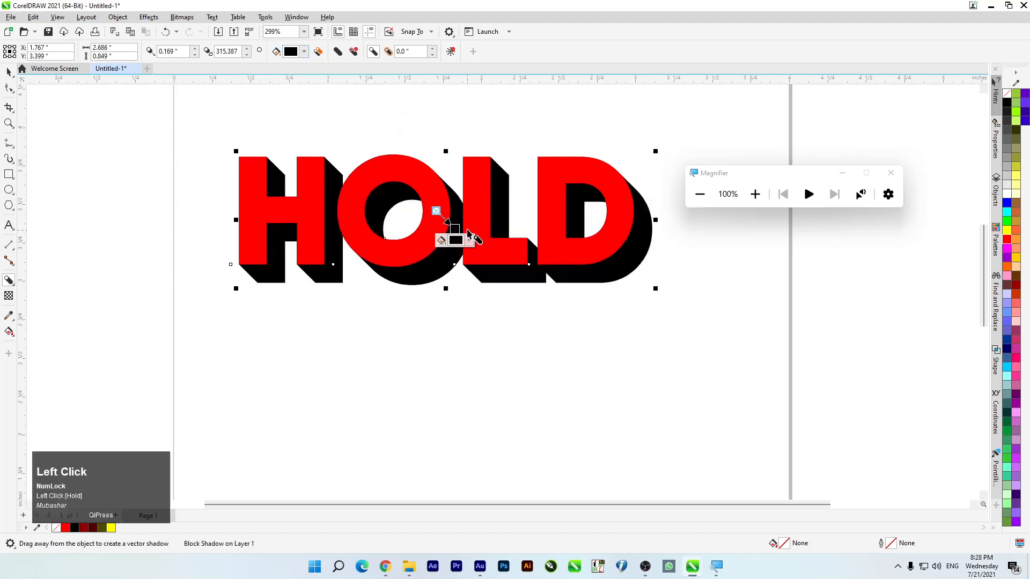
pyautogui.moveTo(456, 231)
pyautogui.mouseDown()
pyautogui.moveTo(452, 220)
pyautogui.moveTo(456, 274)
pyautogui.moveTo(441, 275)
pyautogui.moveTo(475, 239)
pyautogui.moveTo(481, 246)
pyautogui.moveTo(462, 234)
pyautogui.mouseUp()
pyautogui.scroll(1, 437, 183)
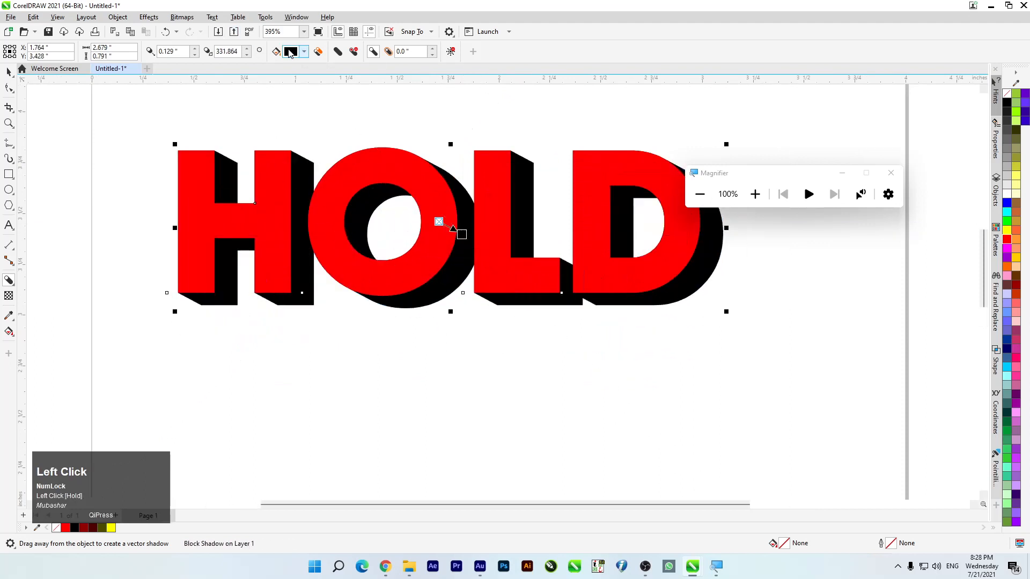
# Step: Apply Simplify to the block shadow to trim the areas where it overlaps the HOLD text
pyautogui.click(337, 53)
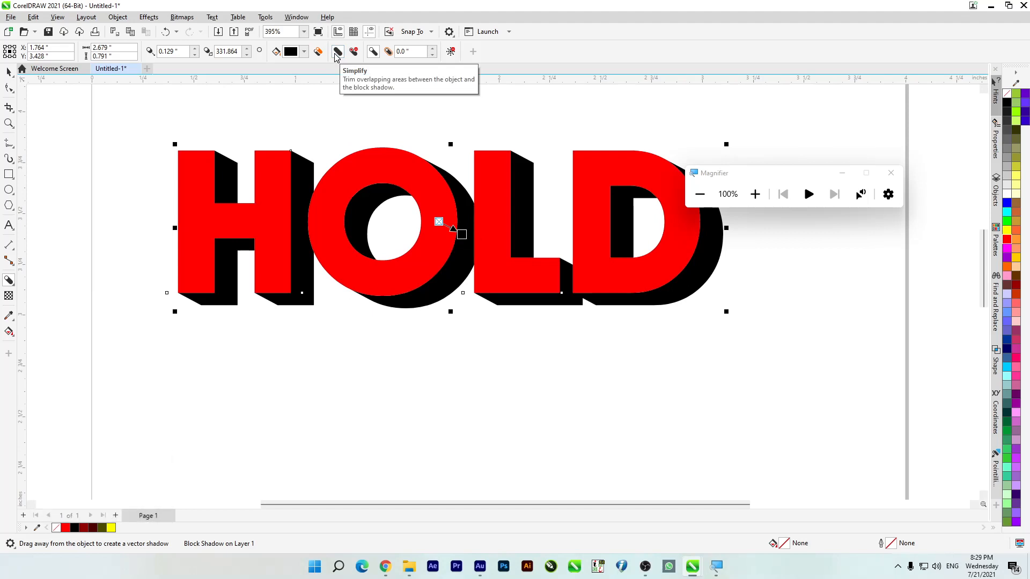
pyautogui.click(337, 54)
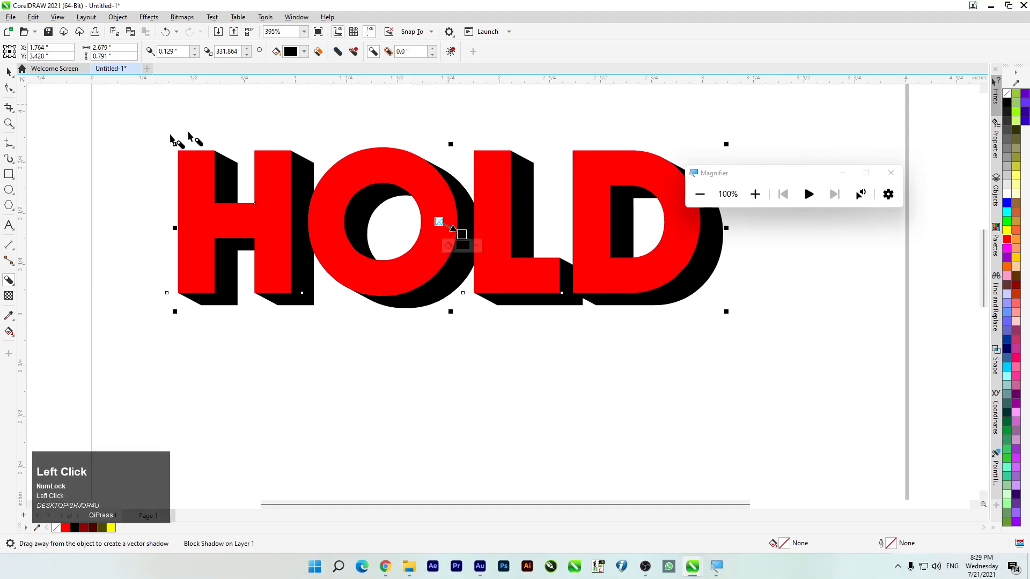
# Step: Duplicate the block-shadowed HOLD text and place the copy directly below the original
pyautogui.click(8, 72)
pyautogui.scroll(-3, 322, 187)
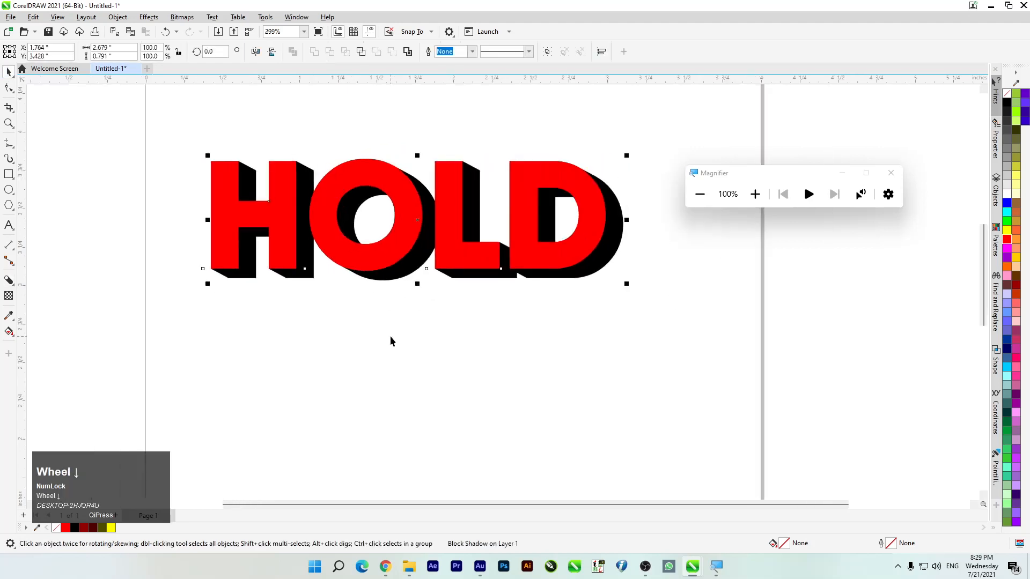
pyautogui.moveTo(361, 221); pyautogui.dragTo(365, 363)
pyautogui.rightClick(365, 363)
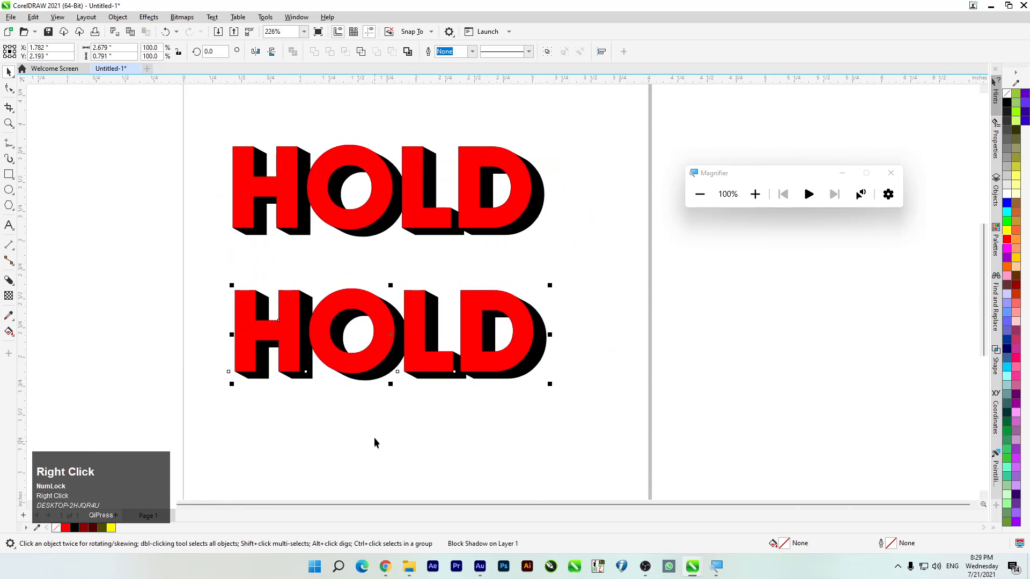
# Step: Shift the HOLD copy slightly and break its block shadow apart from the red text
pyautogui.scroll(2, 384, 408)
pyautogui.click(454, 309)
pyautogui.moveTo(455, 309); pyautogui.dragTo(463, 326)
pyautogui.click(576, 356)
pyautogui.click(601, 329)
pyautogui.rightClick(601, 328)
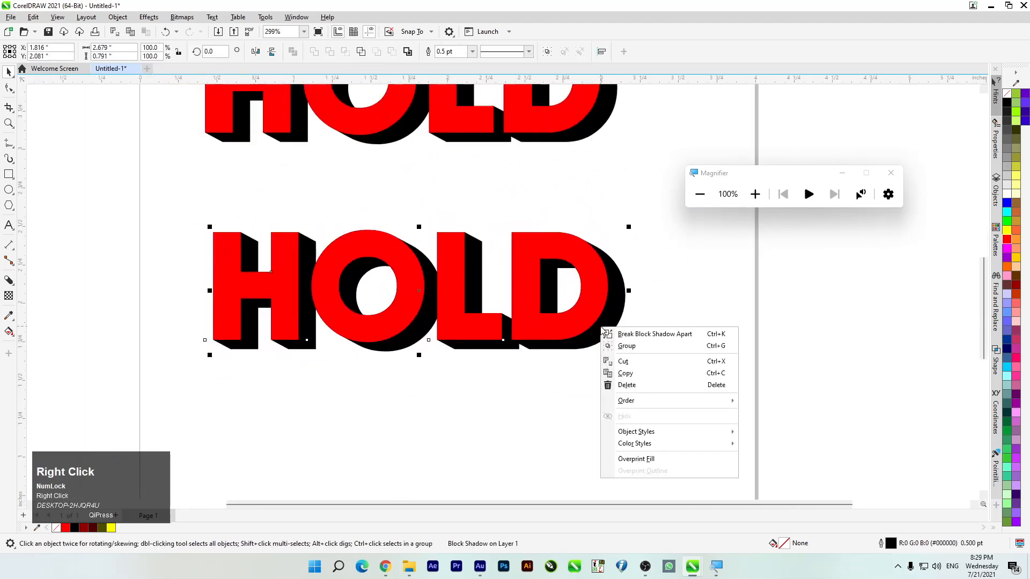
pyautogui.click(653, 338)
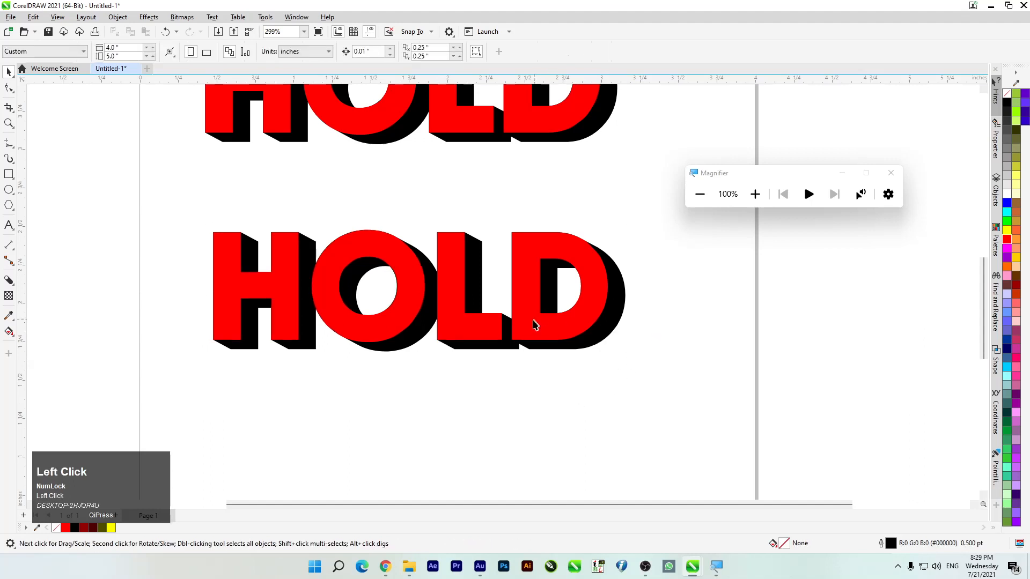
# Step: Try moving the copy's red text off its separated black shadow, and undo the move
pyautogui.moveTo(458, 282); pyautogui.dragTo(215, 172)
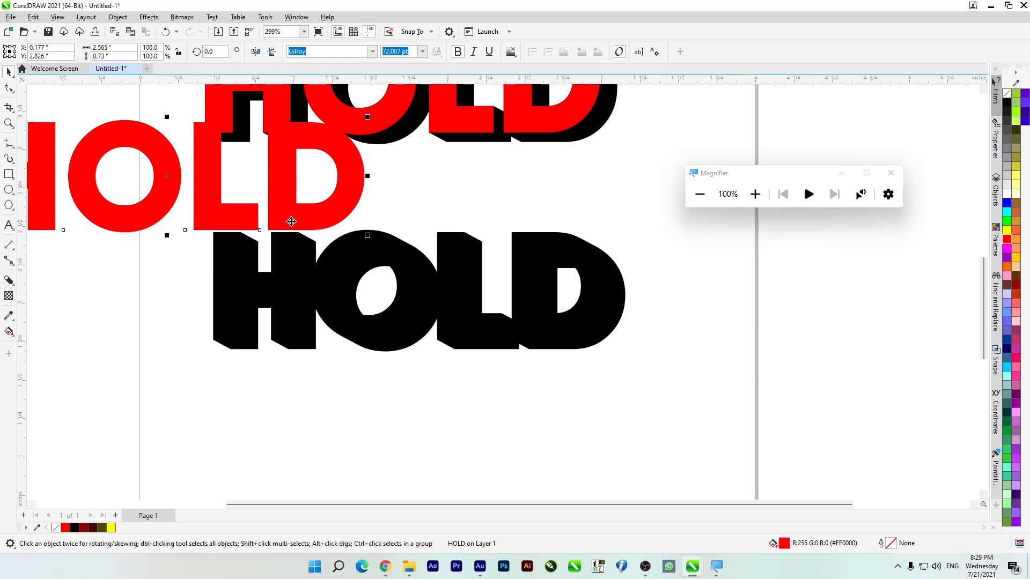
pyautogui.hotkey('ctrl', 'z')
pyautogui.click(630, 429)
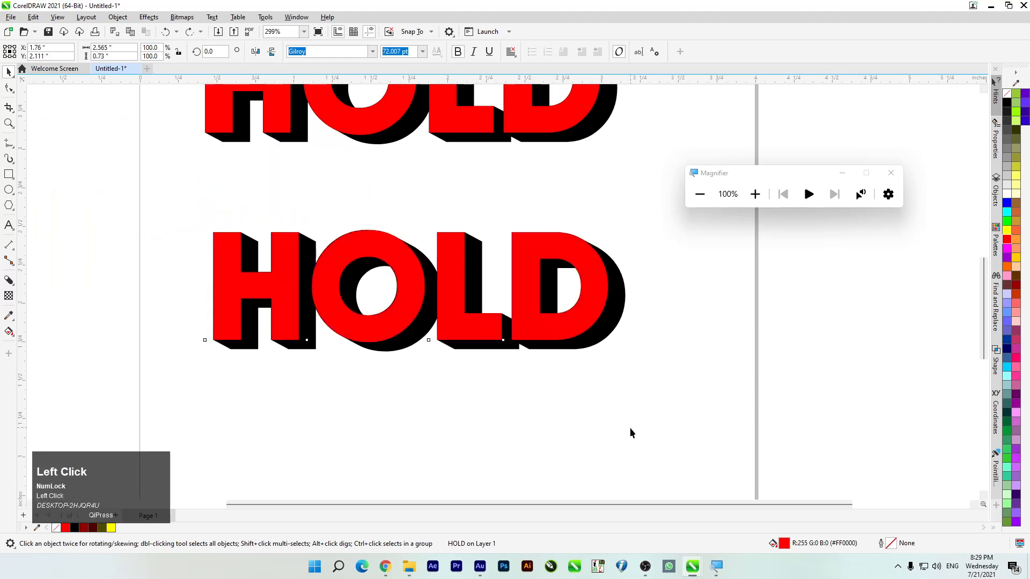
# Step: Trim the separated shadow with the red HOLD text, check the cut, and move both to the left of the page
pyautogui.moveTo(89, 195); pyautogui.dragTo(729, 462)
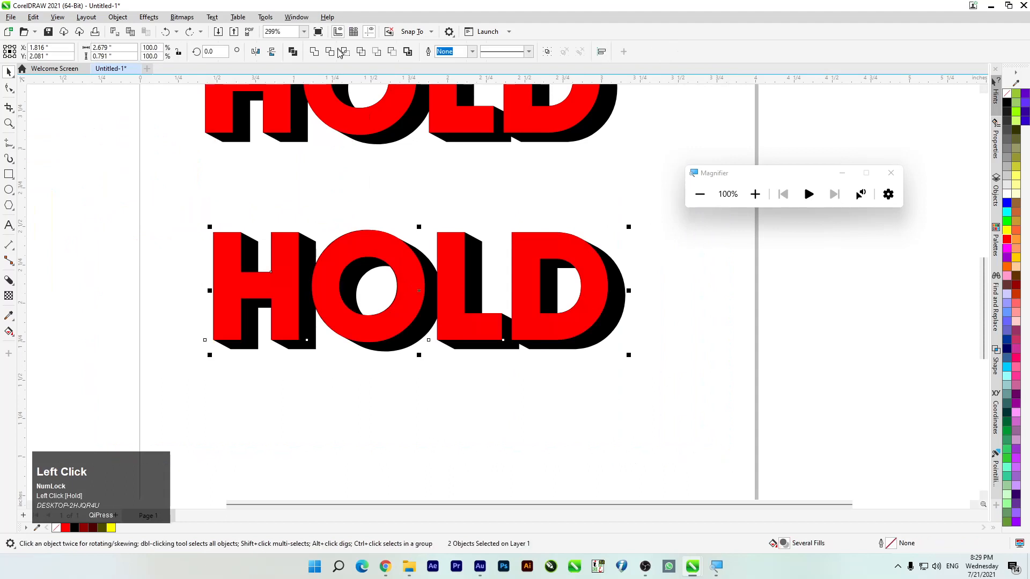
pyautogui.moveTo(223, 283); pyautogui.dragTo(738, 446)
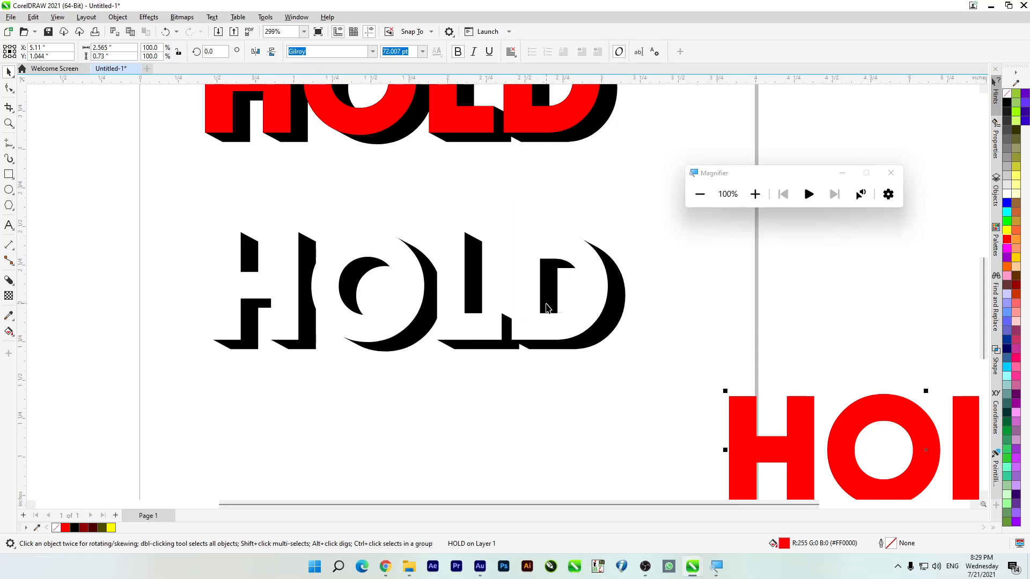
pyautogui.hotkey('ctrl', 'z')
pyautogui.scroll(-1, 513, 301)
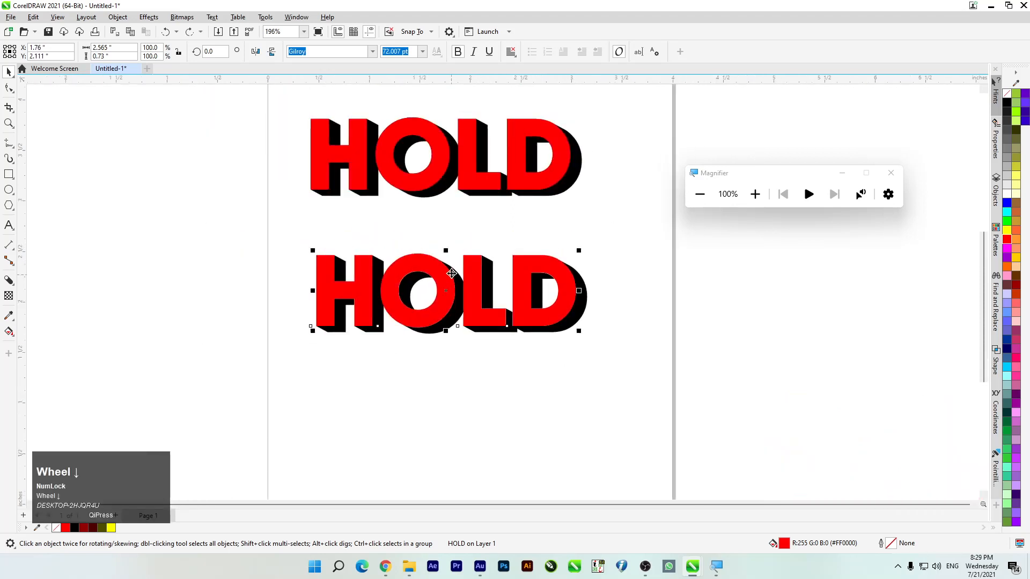
pyautogui.moveTo(231, 228); pyautogui.dragTo(713, 402)
pyautogui.moveTo(572, 319); pyautogui.dragTo(234, 283)
pyautogui.moveTo(438, 178); pyautogui.dragTo(455, 344)
pyautogui.rightClick(455, 344)
pyautogui.press('Delete')
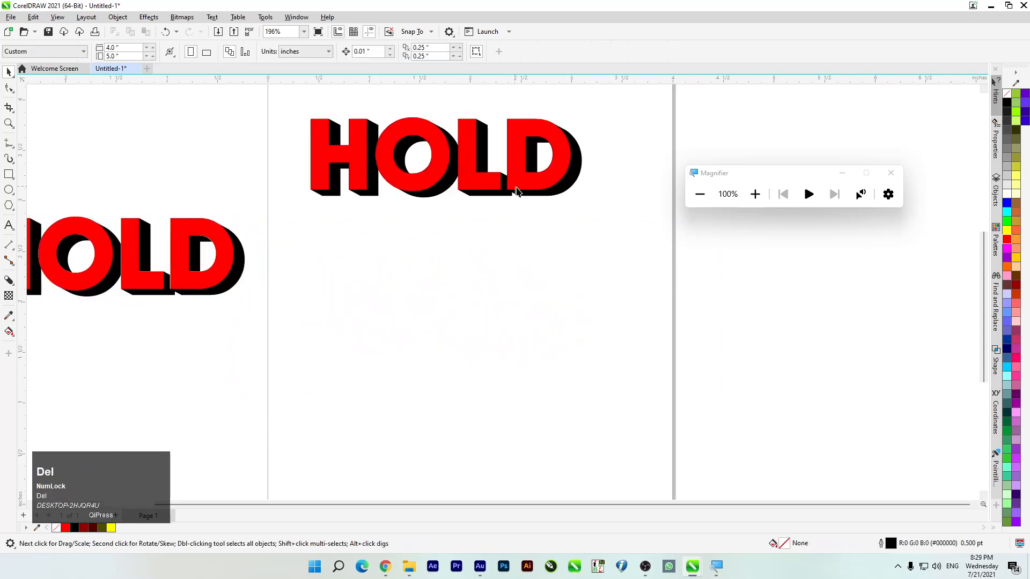
# Step: Duplicate the shadowed HOLD below the original, break the copy's block shadow apart, and move its red text beneath the shadow
pyautogui.moveTo(561, 197); pyautogui.dragTo(562, 336)
pyautogui.rightClick(562, 337)
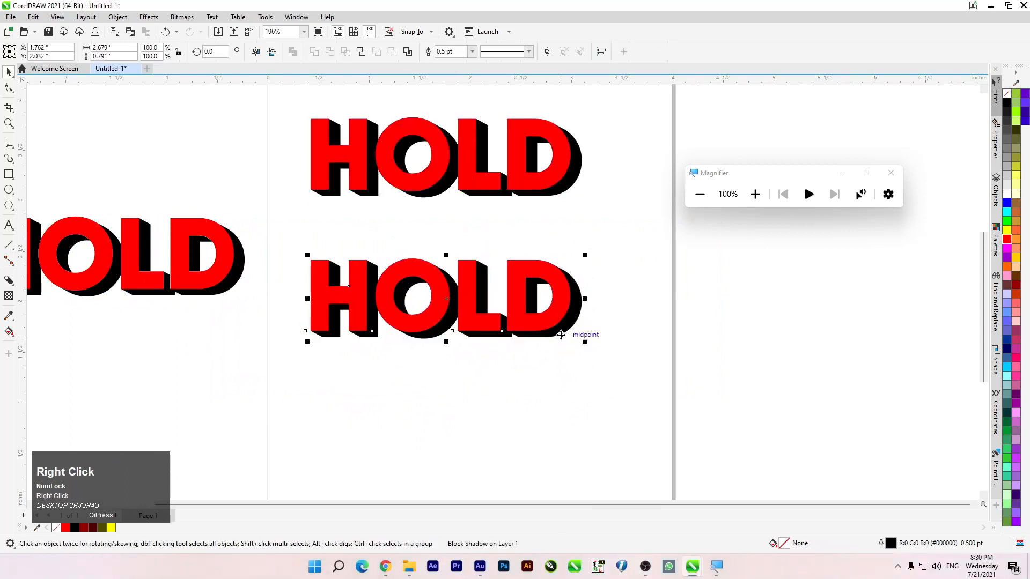
pyautogui.click(603, 381)
pyautogui.rightClick(571, 321)
pyautogui.click(600, 329)
pyautogui.moveTo(526, 336); pyautogui.dragTo(537, 466)
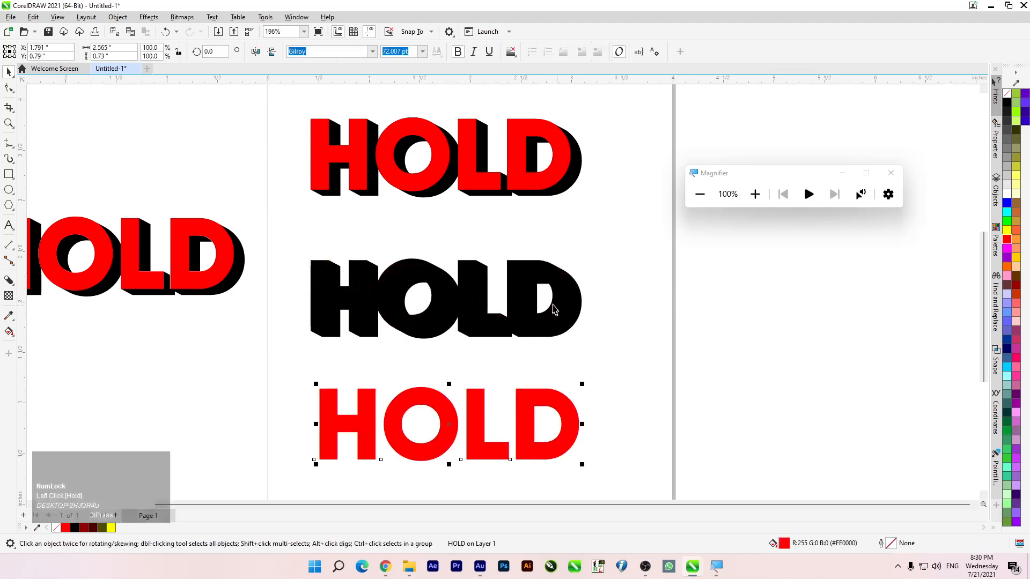
# Step: Move the red text above the trimmed shadow outside the page to compare it with the untrimmed one
pyautogui.moveTo(181, 283); pyautogui.dragTo(172, 192)
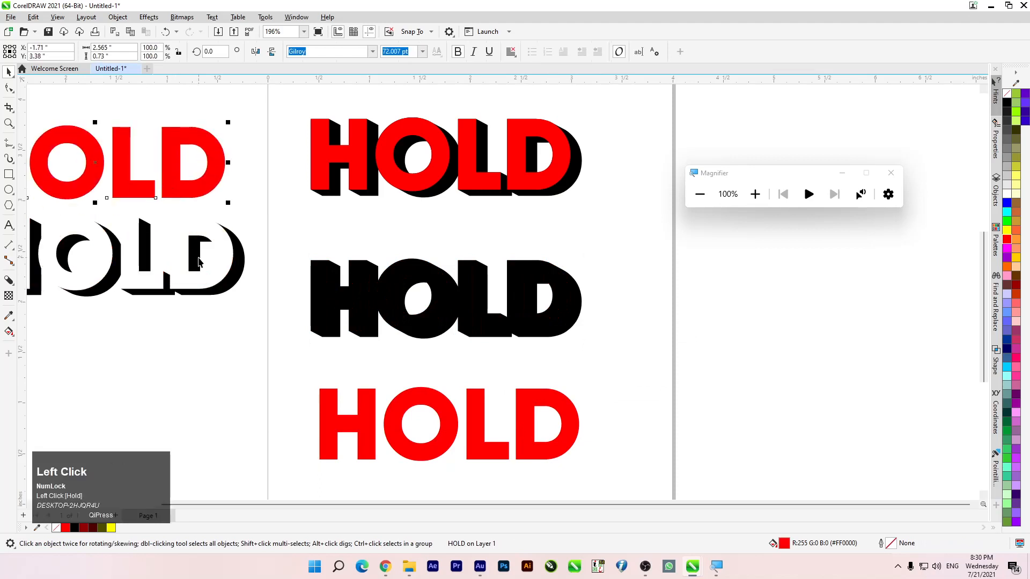
pyautogui.scroll(-3, 199, 262)
pyautogui.moveTo(63, 183); pyautogui.dragTo(247, 281)
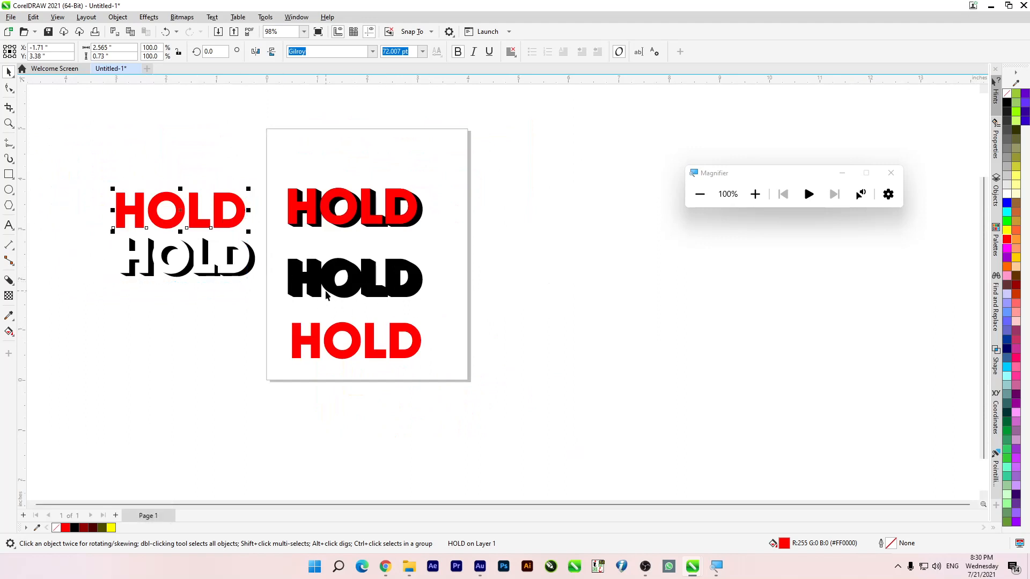
# Step: Delete both comparison sets of red text and separated shadow, keeping only the original shadowed HOLD
pyautogui.moveTo(48, 135); pyautogui.dragTo(271, 337)
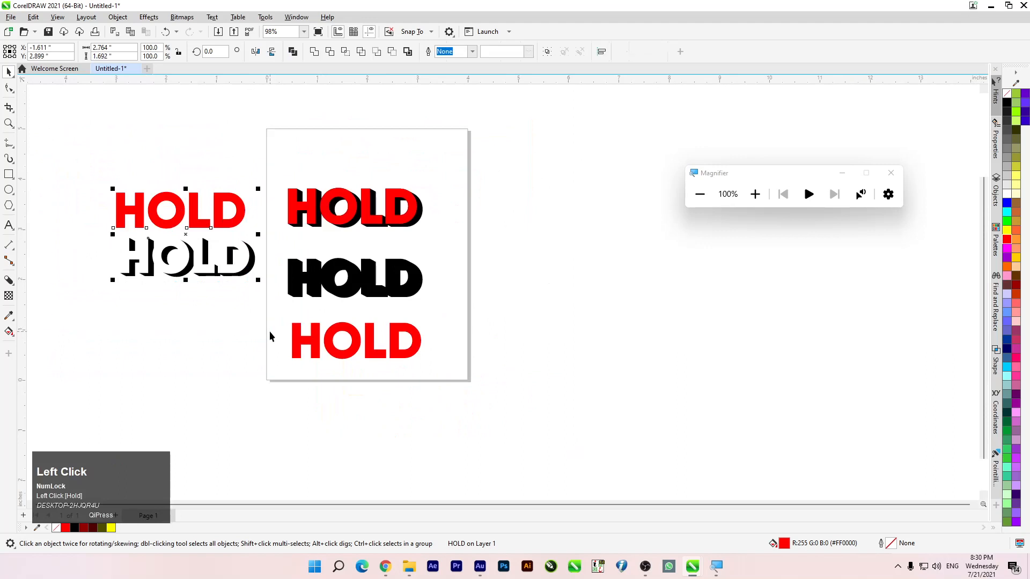
pyautogui.press('Delete')
pyautogui.moveTo(238, 252); pyautogui.dragTo(447, 379)
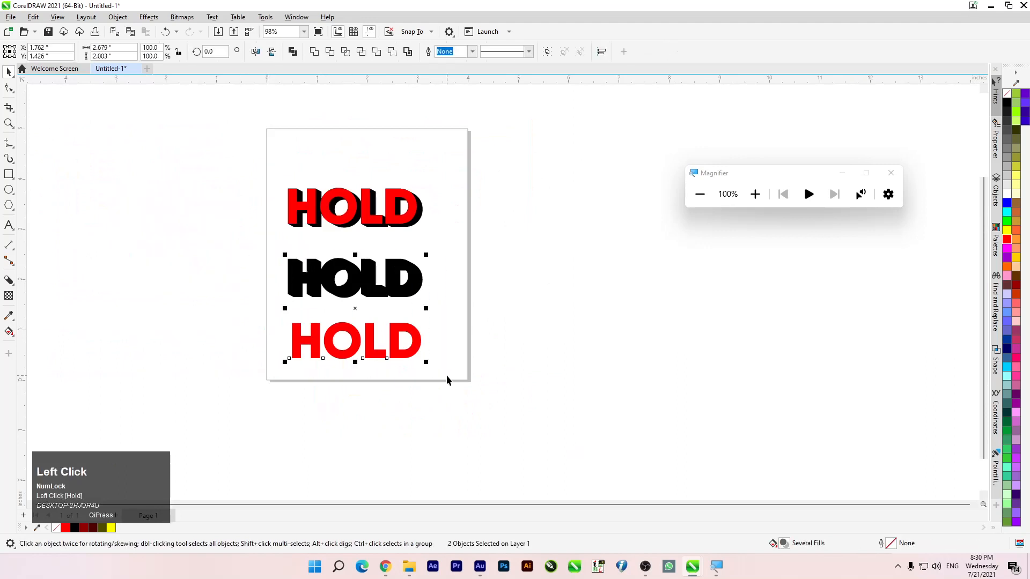
pyautogui.press('Delete')
pyautogui.scroll(1, 349, 260)
pyautogui.moveTo(354, 221); pyautogui.dragTo(368, 370)
pyautogui.rightClick(363, 370)
pyautogui.scroll(1, 363, 374)
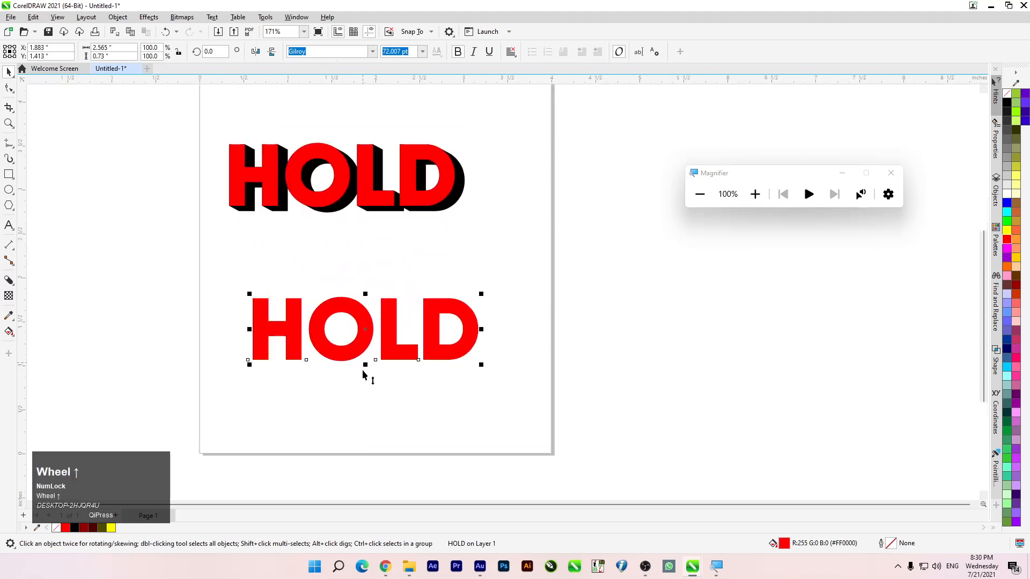
pyautogui.press('Delete')
# Step: Duplicate the block-shadowed HOLD below the original and apply Simplify to the copy's shadow
pyautogui.moveTo(435, 210); pyautogui.dragTo(448, 321)
pyautogui.rightClick(448, 321)
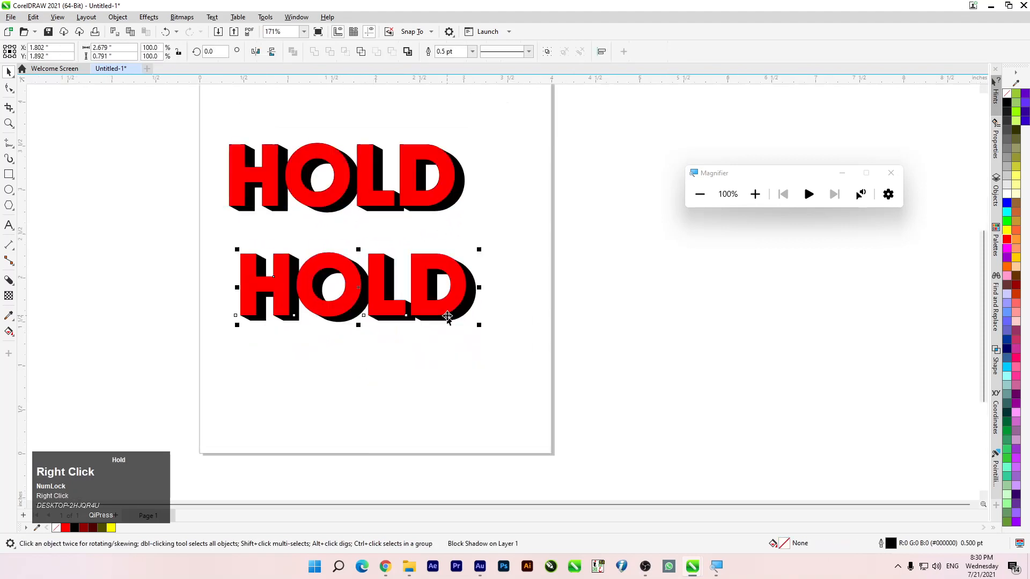
pyautogui.scroll(2, 343, 296)
pyautogui.scroll(2, 342, 296)
pyautogui.moveTo(342, 298); pyautogui.dragTo(344, 360)
pyautogui.click(10, 279)
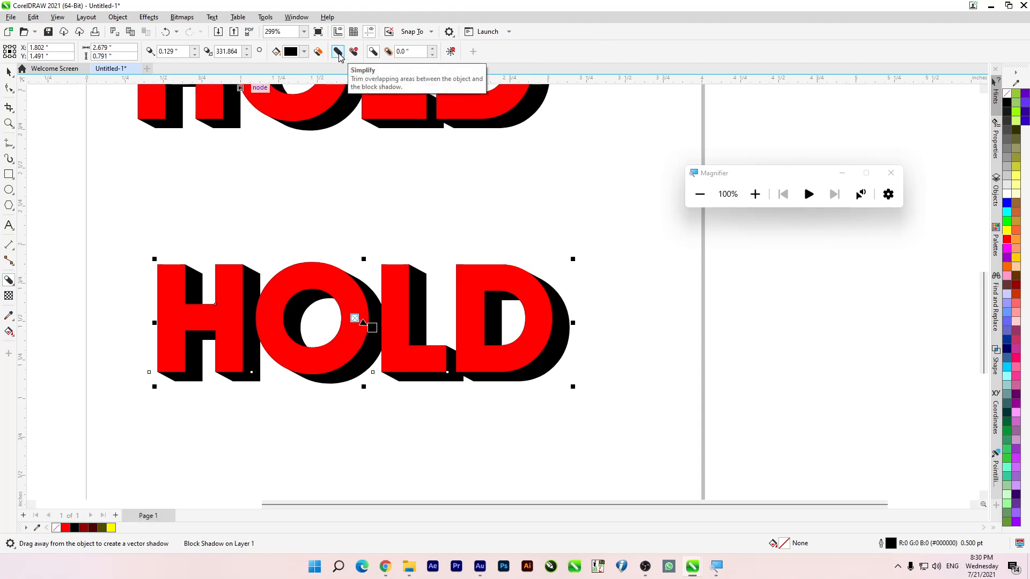
pyautogui.click(338, 52)
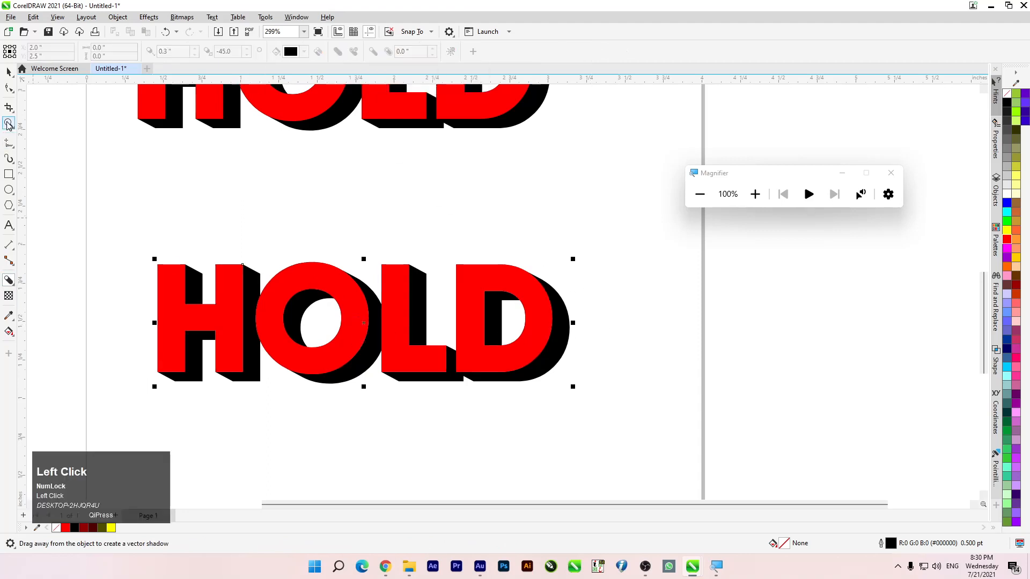
# Step: Break the copy's simplified block shadow apart and move the red text up and to the left off it
pyautogui.click(7, 71)
pyautogui.click(71, 223)
pyautogui.scroll(2, 246, 299)
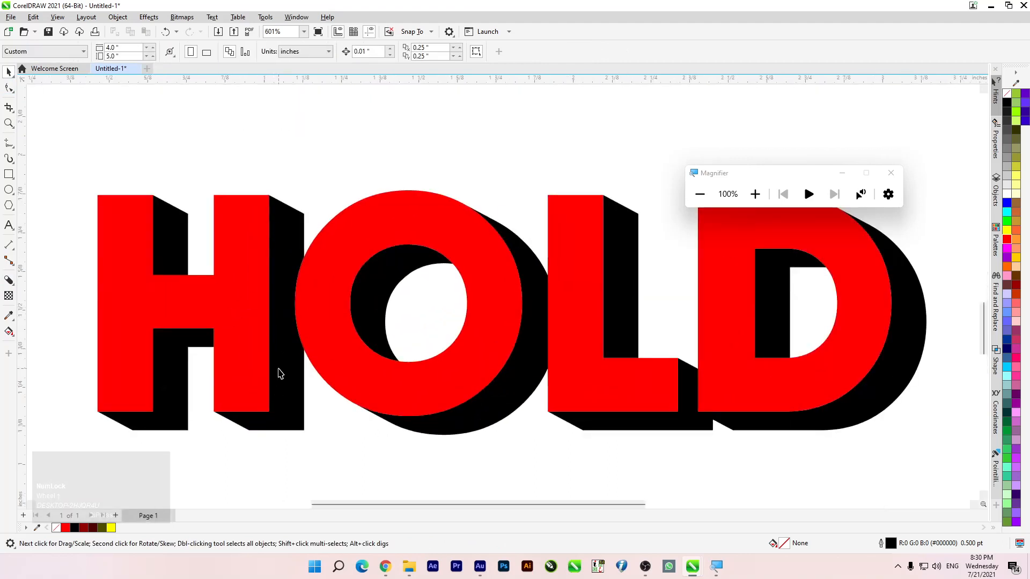
pyautogui.scroll(-1, 278, 351)
pyautogui.click(494, 390)
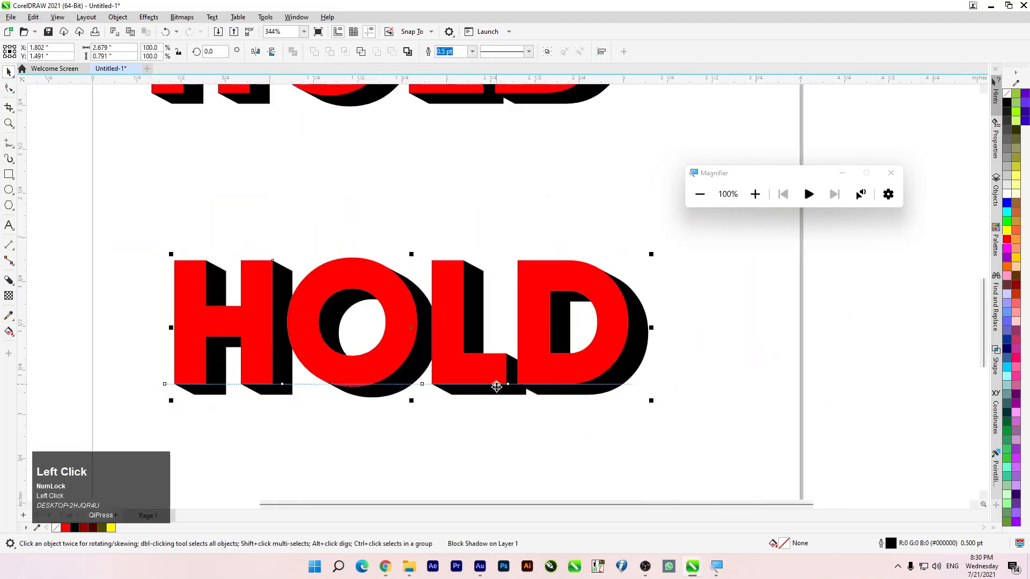
pyautogui.rightClick(498, 391)
pyautogui.click(512, 396)
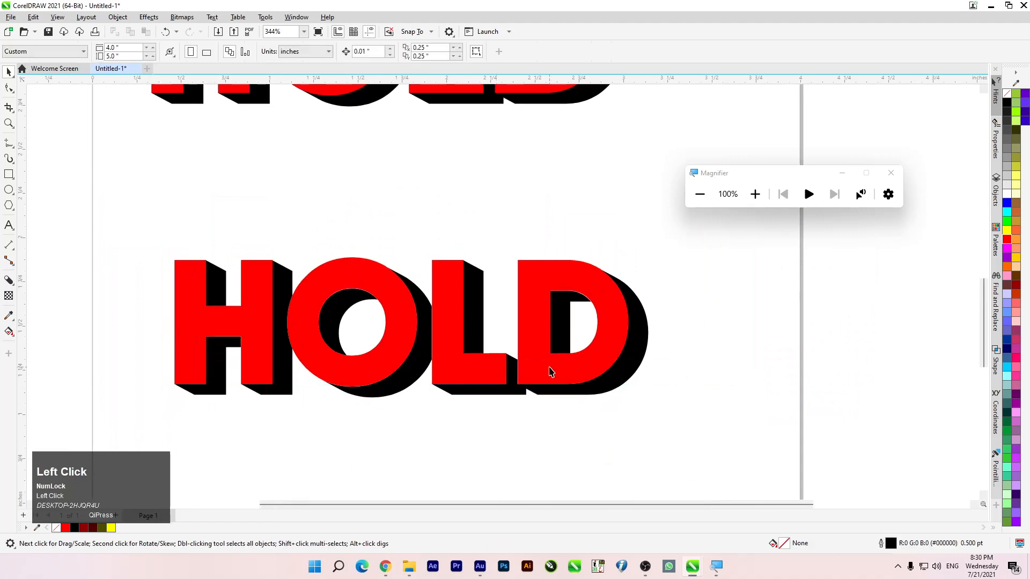
pyautogui.moveTo(547, 367); pyautogui.dragTo(437, 306)
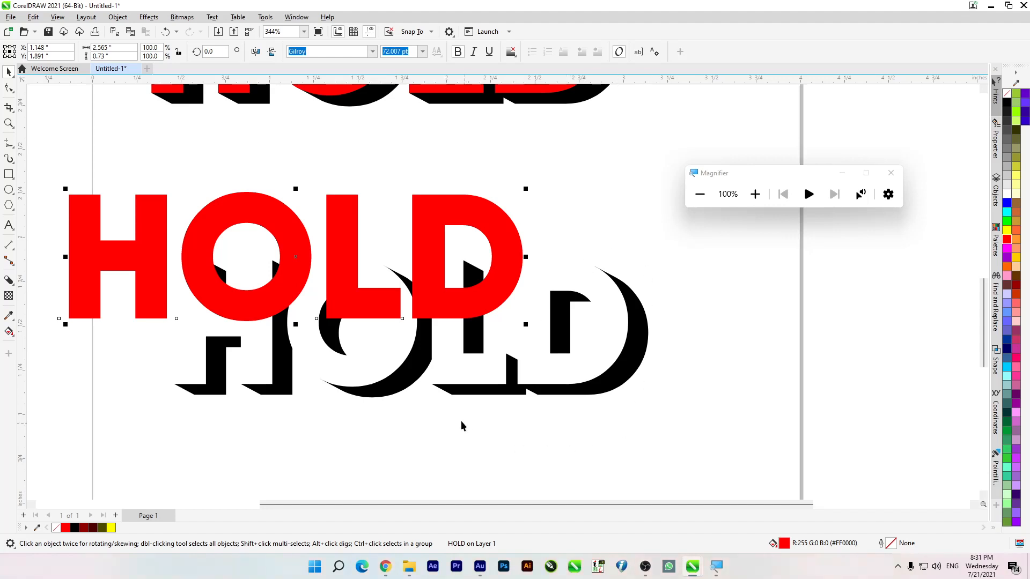
# Step: Delete the separated red text and simplified shadow of the HOLD copy
pyautogui.scroll(-3, 461, 421)
pyautogui.moveTo(183, 256); pyautogui.dragTo(593, 444)
pyautogui.press('Delete')
# Step: Try Remove Holes on the original HOLD block shadow, check the O and D counters, and turn the option off again
pyautogui.scroll(3, 461, 133)
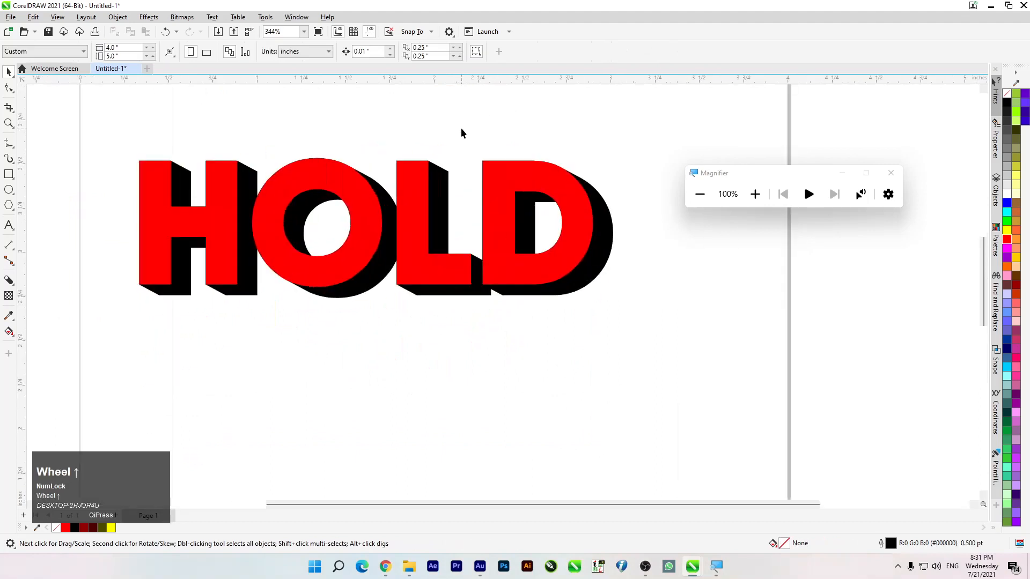
pyautogui.click(502, 199)
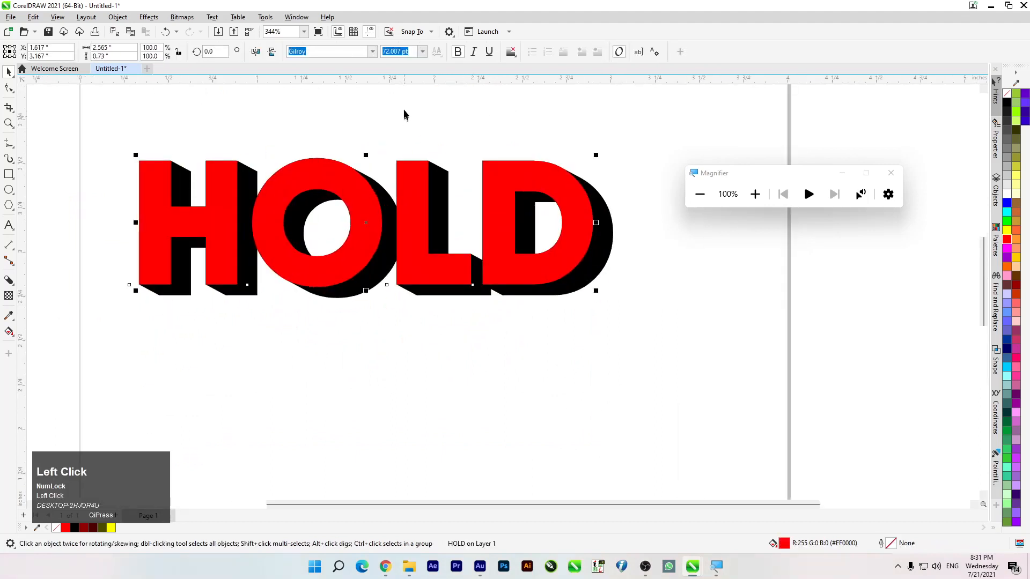
pyautogui.click(8, 281)
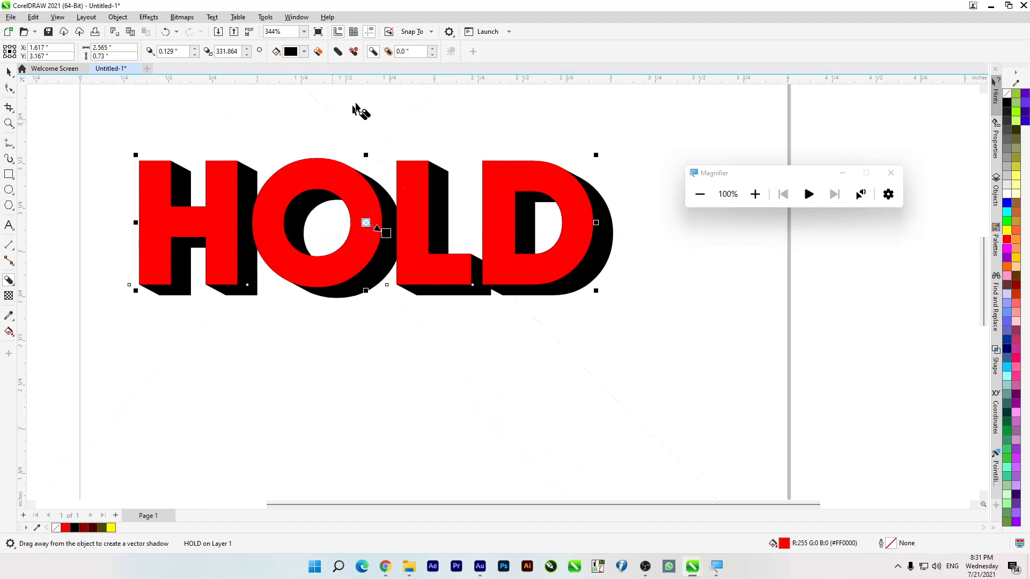
pyautogui.click(353, 53)
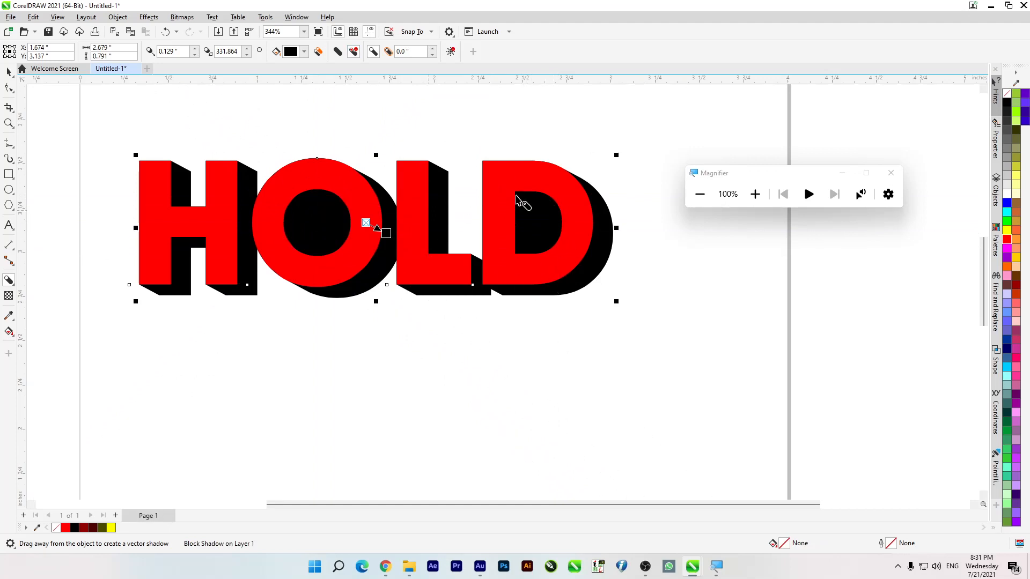
pyautogui.scroll(-2, 482, 225)
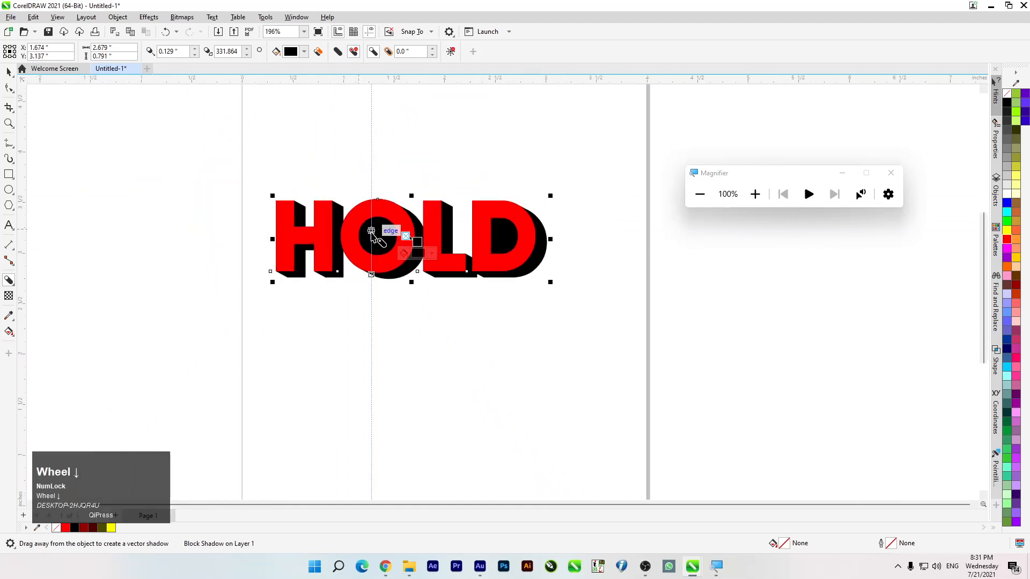
pyautogui.press('Num_Lock')
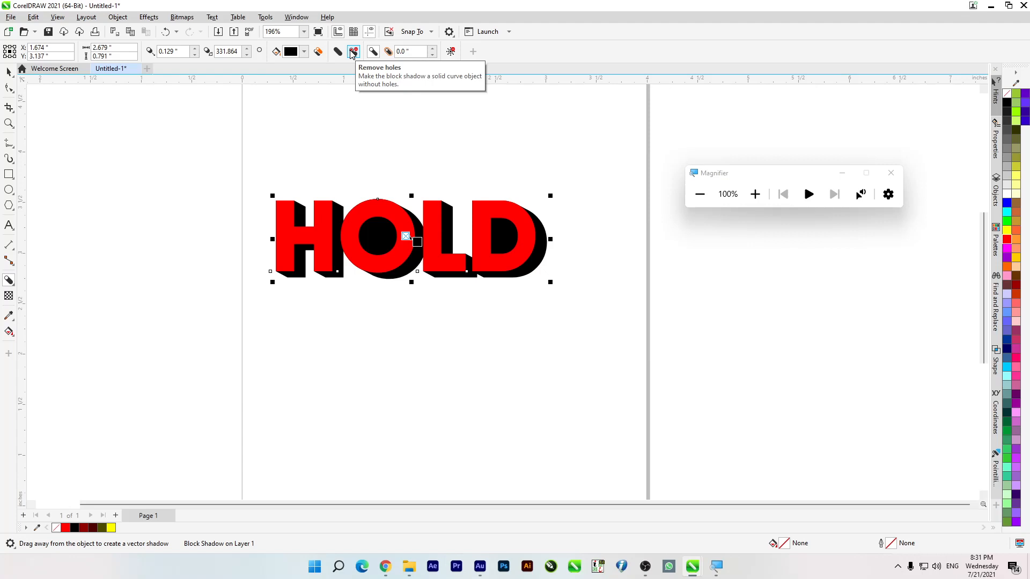
pyautogui.click(352, 54)
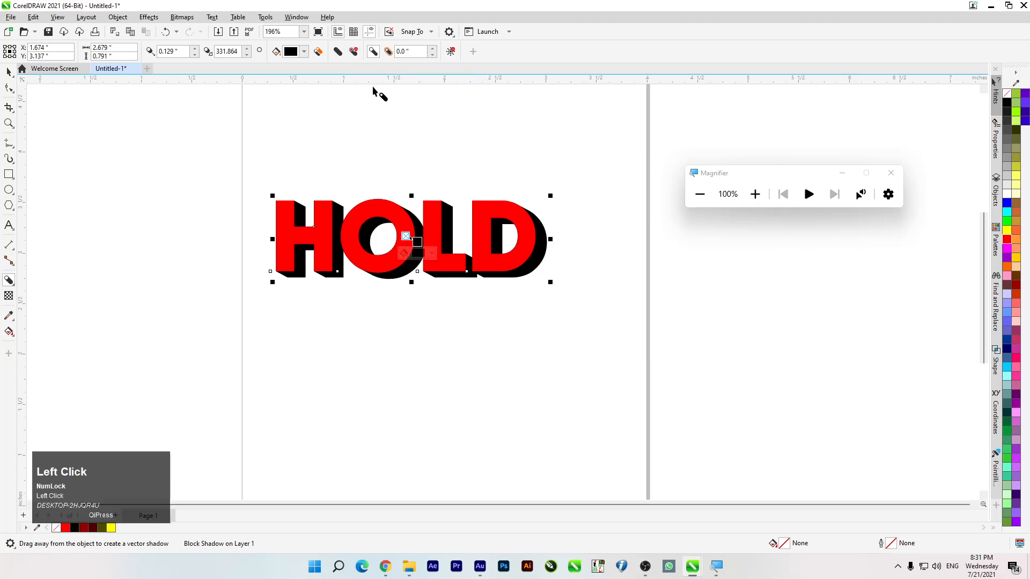
# Step: Move the block-shadowed HOLD slightly left and down on the page
pyautogui.scroll(1, 363, 54)
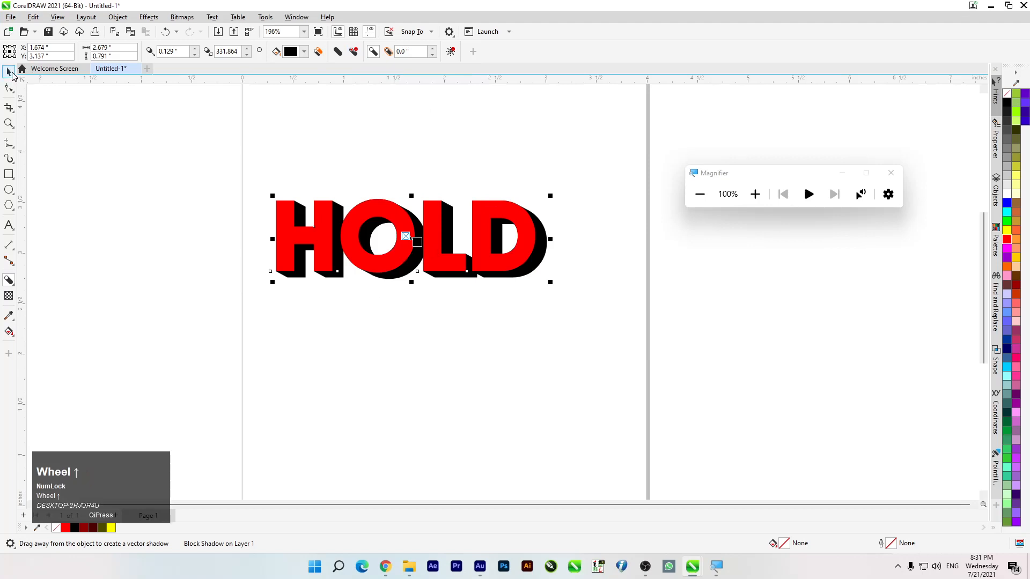
pyautogui.click(10, 72)
pyautogui.scroll(1, 446, 240)
pyautogui.moveTo(436, 262); pyautogui.dragTo(397, 255)
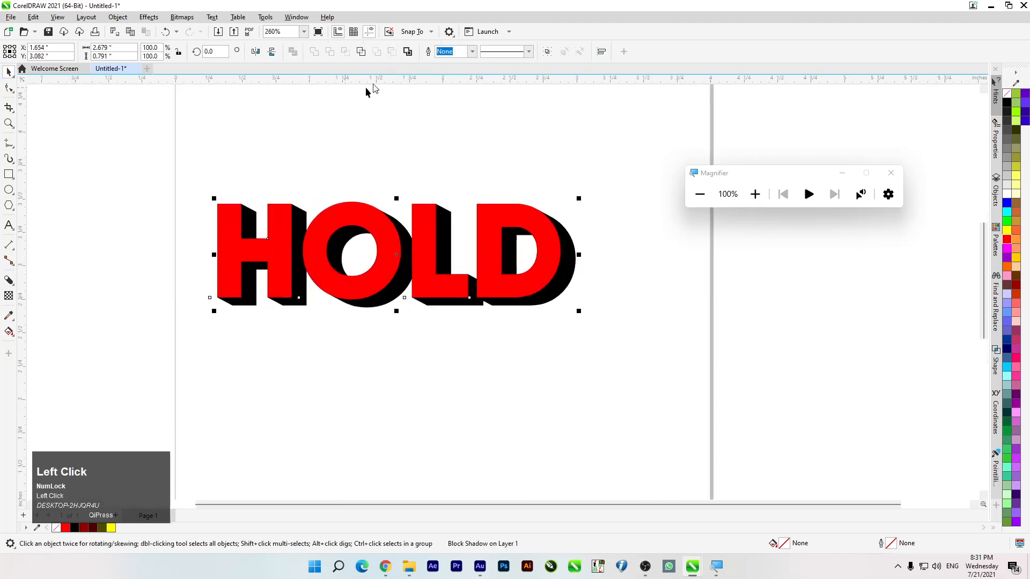
# Step: Toggle Generate From Object Outline for the HOLD block shadow
pyautogui.click(8, 280)
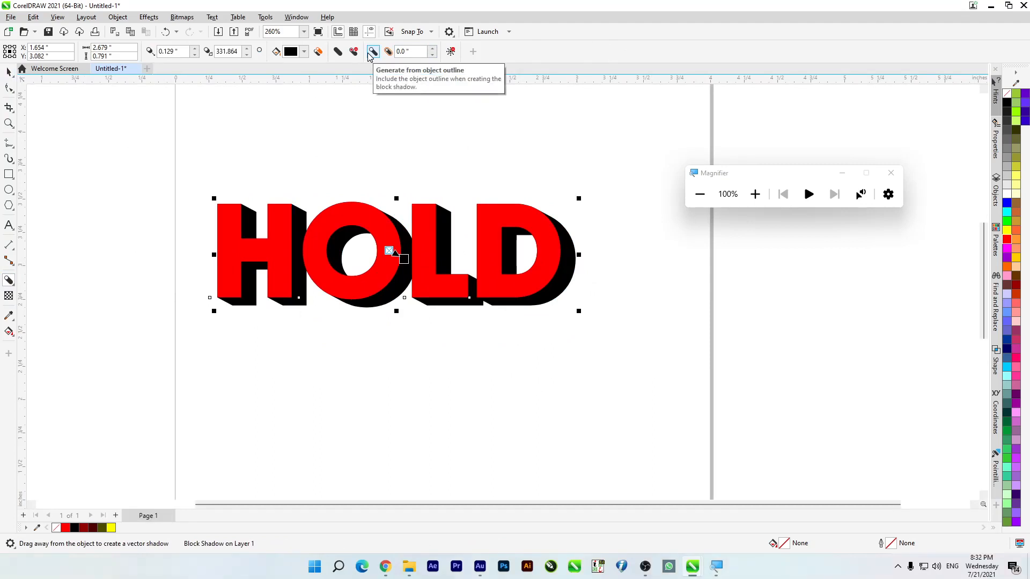
pyautogui.click(372, 52)
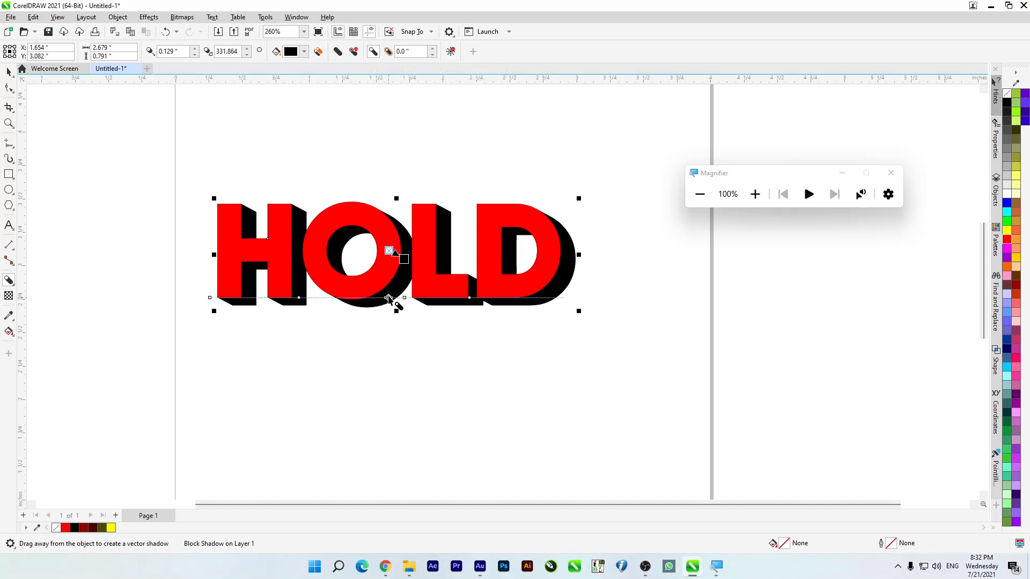
# Step: Switch Generate From Object Outline off and back on for the HOLD block shadow to compare the effect
pyautogui.click(372, 52)
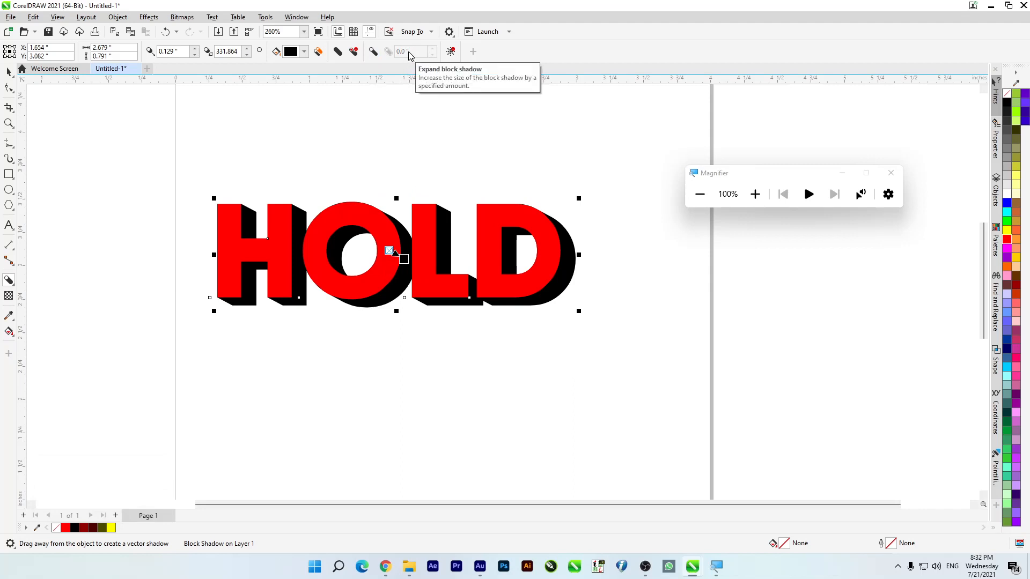
pyautogui.click(373, 52)
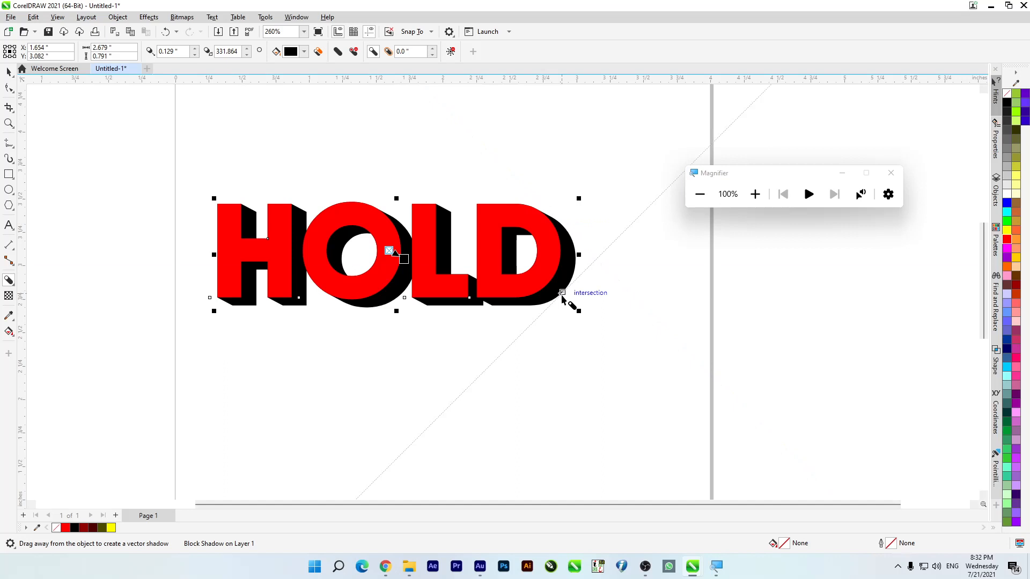
pyautogui.click(373, 54)
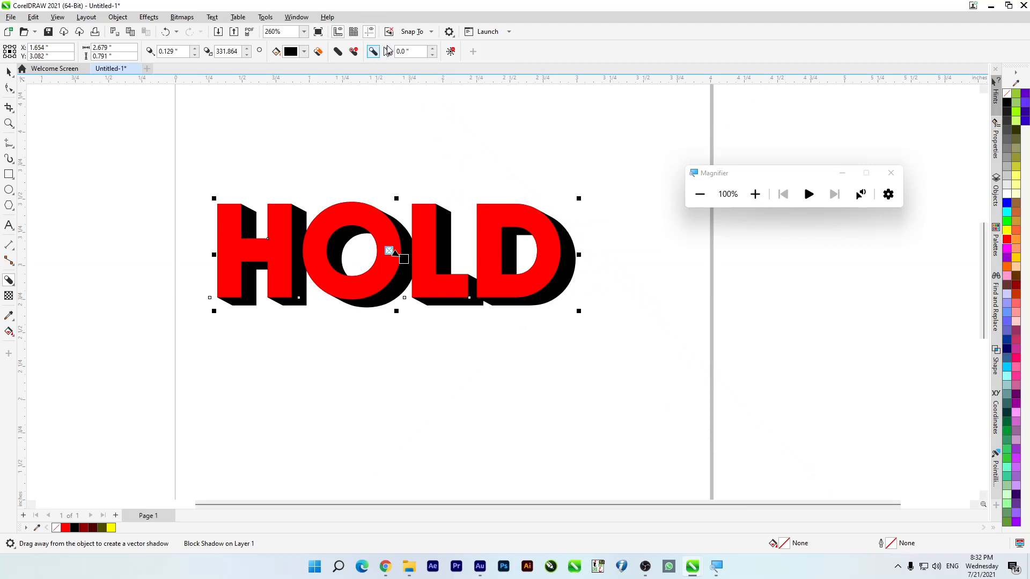
# Step: Try several expansion amounts on the HOLD block shadow up to 0.11 inch and settle on 0.03 inch
pyautogui.click(433, 49)
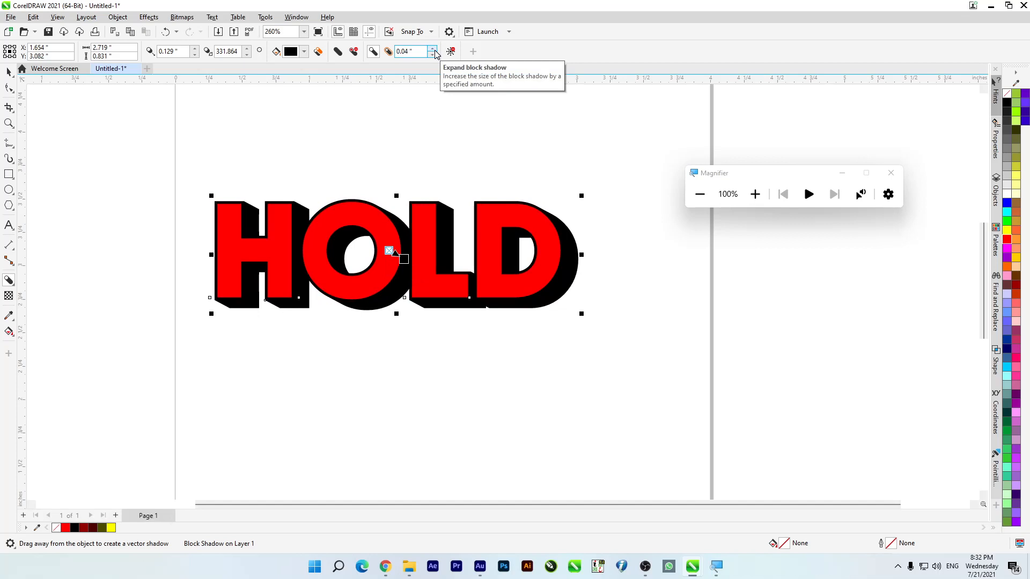
pyautogui.click(434, 50)
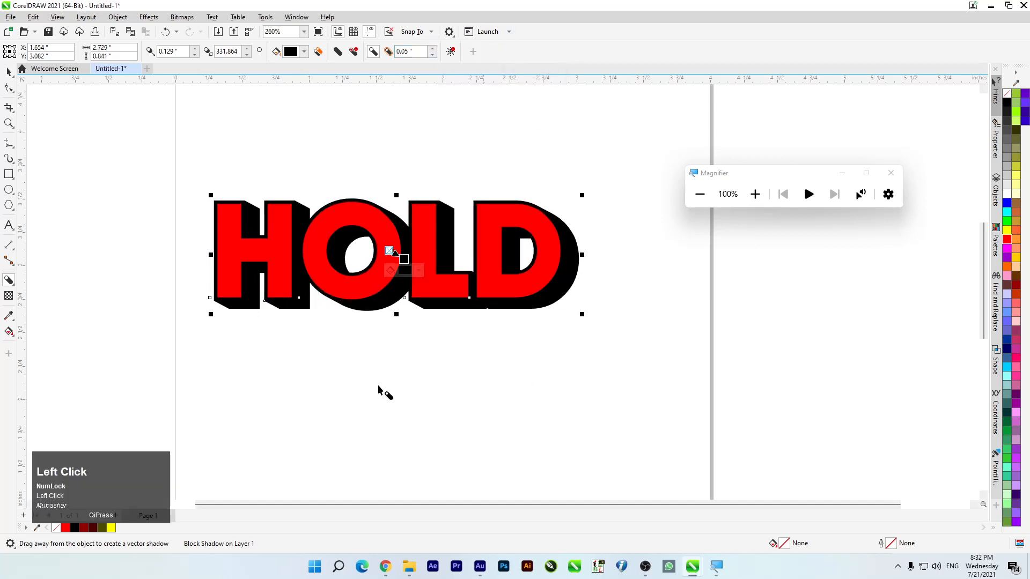
pyautogui.click(433, 50)
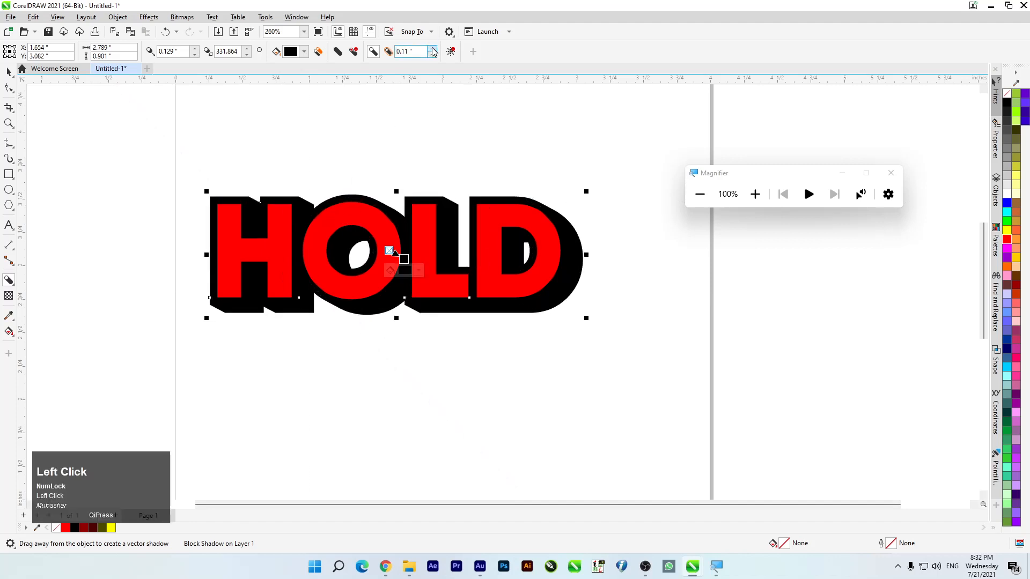
pyautogui.click(433, 55)
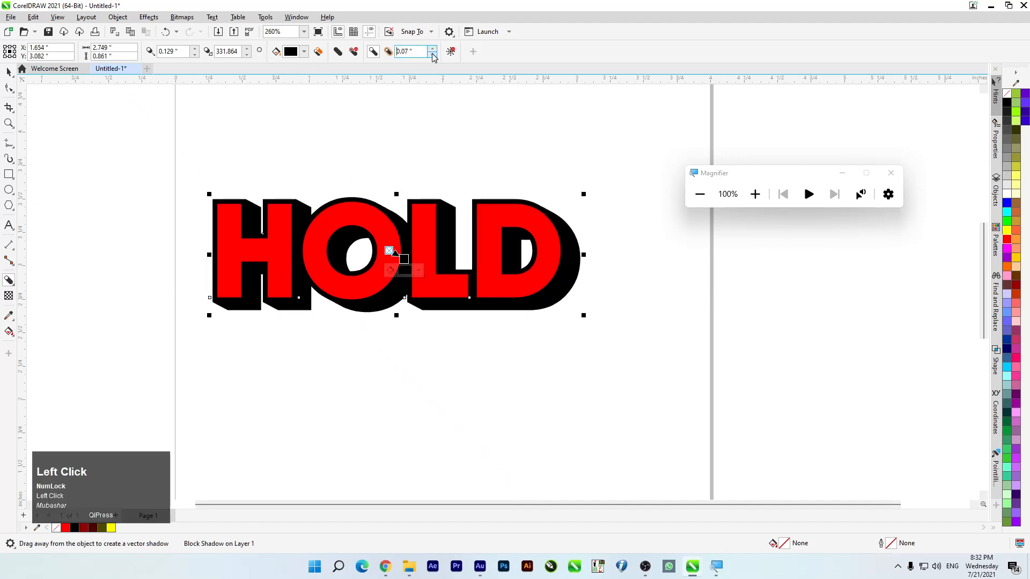
pyautogui.click(433, 55)
pyautogui.click(433, 54)
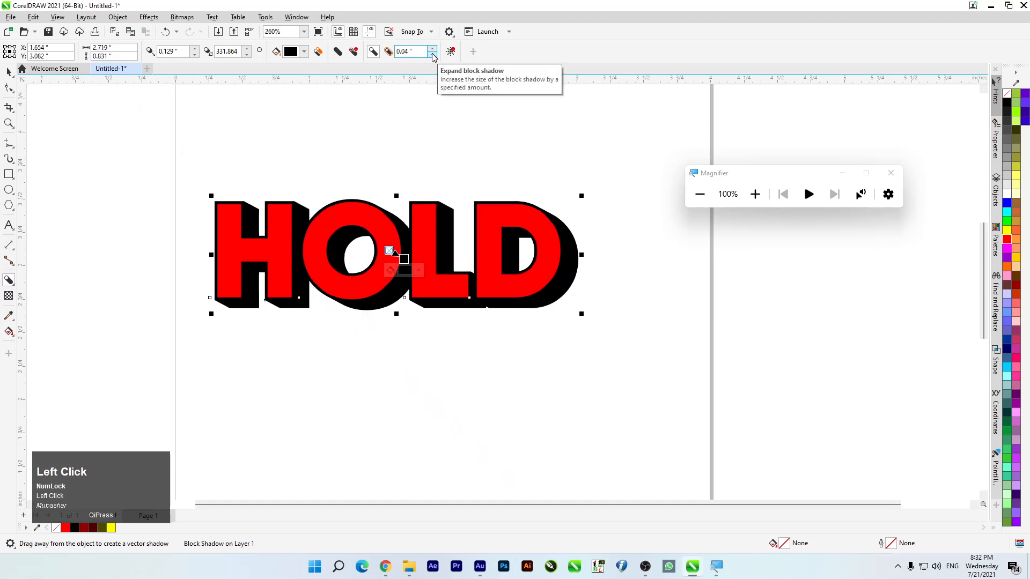
pyautogui.click(433, 55)
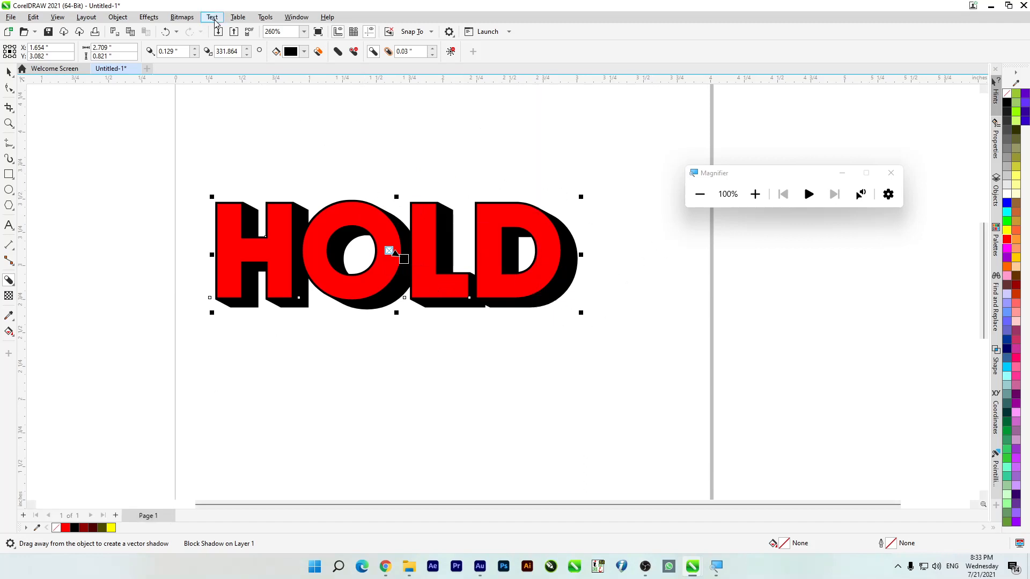
# Step: Try dark red shades for the HOLD block shadow and settle on dark purple #73004B
pyautogui.click(304, 54)
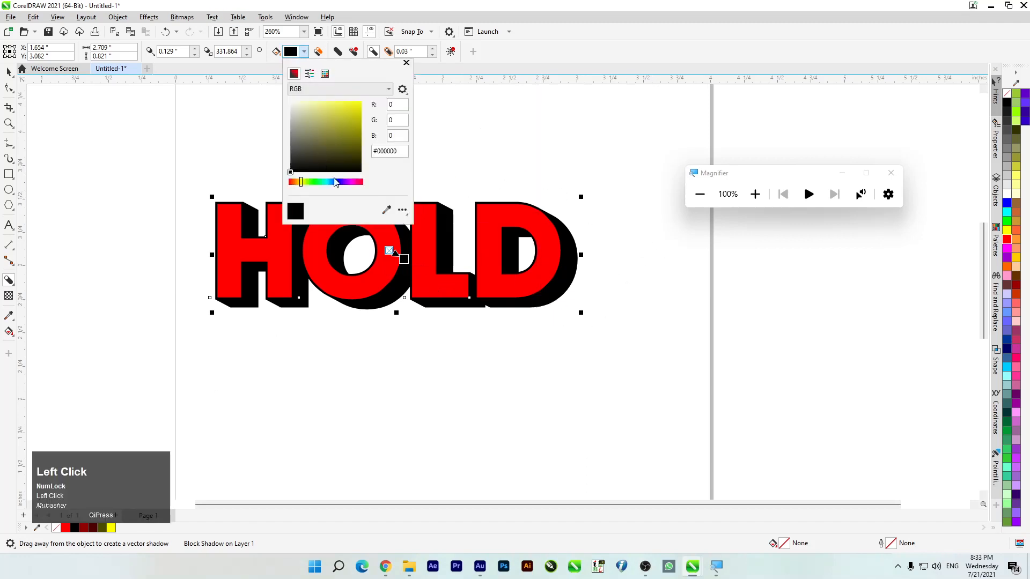
pyautogui.moveTo(345, 184); pyautogui.dragTo(367, 163)
pyautogui.click(362, 141)
pyautogui.moveTo(363, 141); pyautogui.dragTo(364, 146)
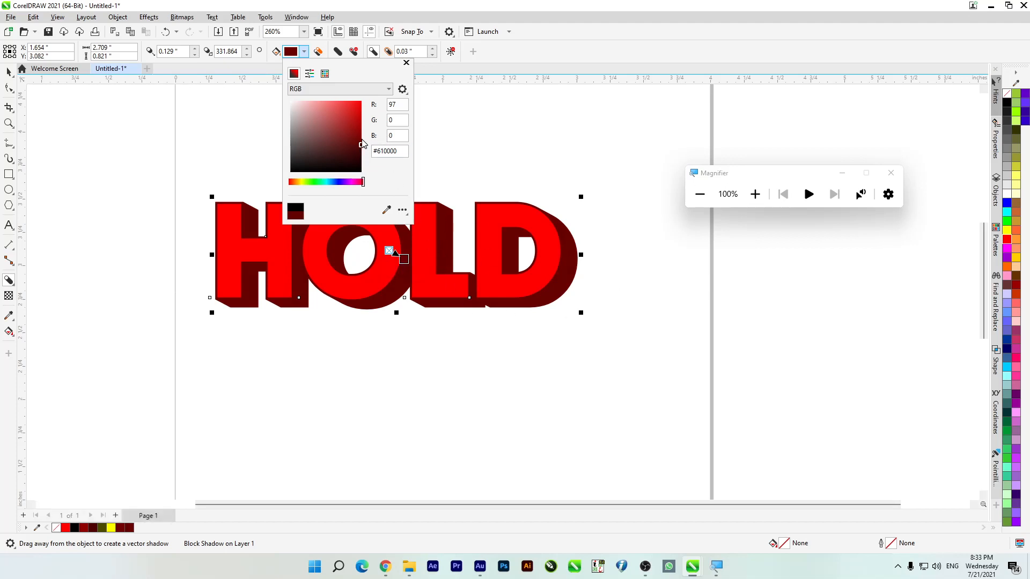
pyautogui.moveTo(362, 147); pyautogui.dragTo(364, 140)
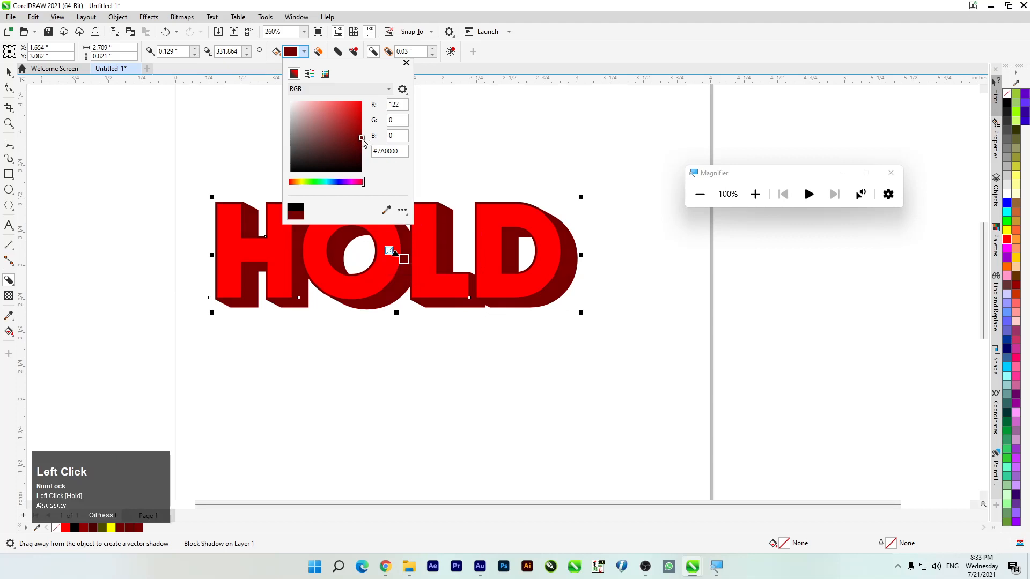
pyautogui.click(359, 182)
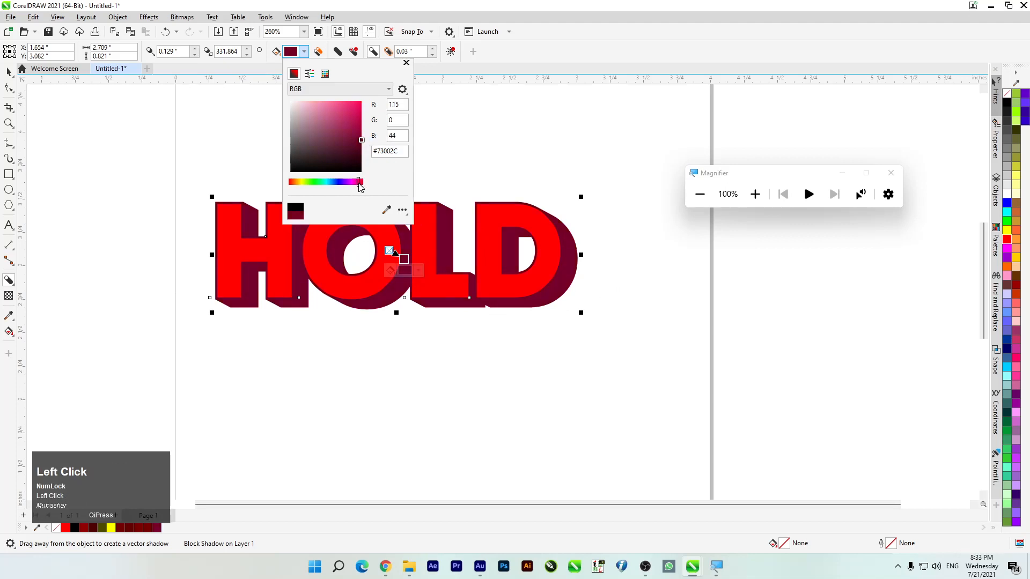
pyautogui.moveTo(358, 183); pyautogui.dragTo(356, 184)
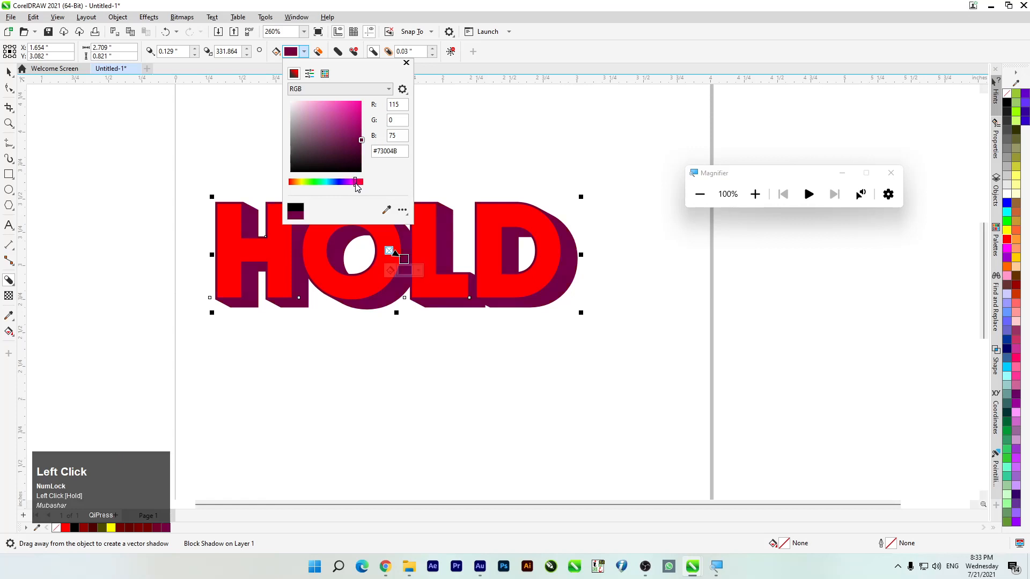
pyautogui.click(36, 112)
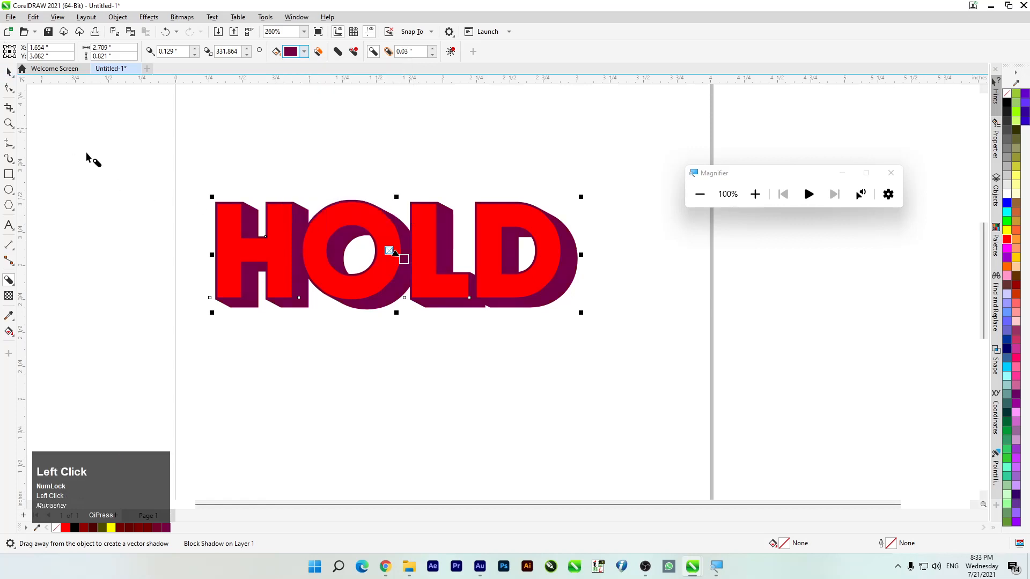
# Step: Try a purple fill on the HOLD text, then fill it with Magenta (#FF00FF)
pyautogui.click(1009, 259)
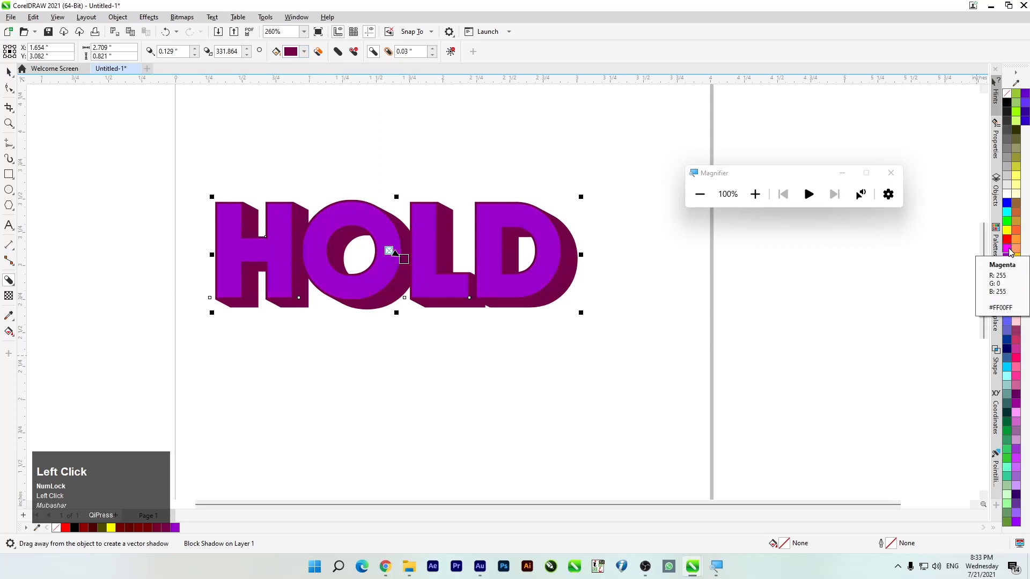
pyautogui.click(1009, 251)
pyautogui.scroll(1, 461, 257)
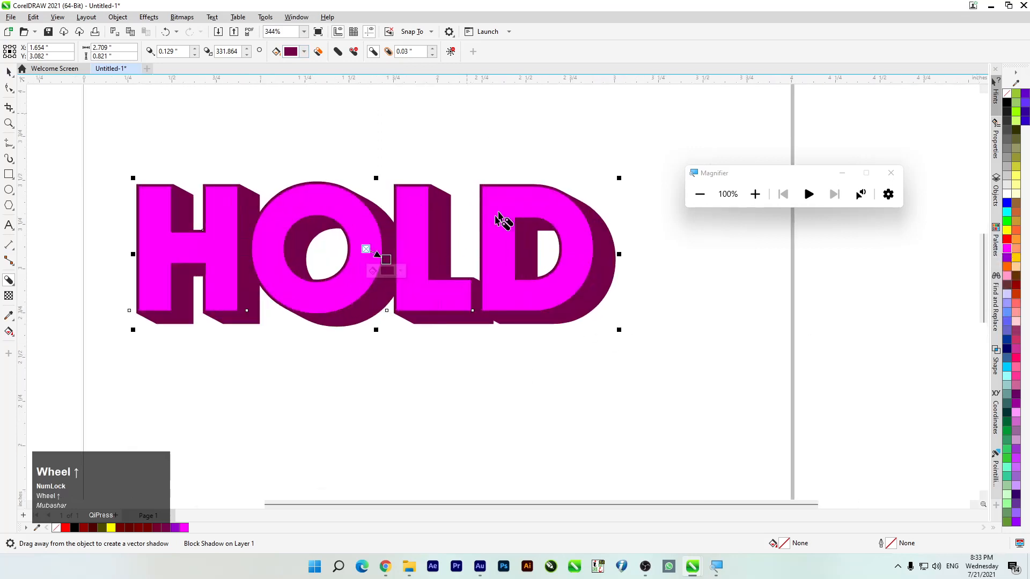
# Step: Move the block-shadowed HOLD off the page to its right side, at about X 6.875 and Y 3.06 inches
pyautogui.click(8, 72)
pyautogui.moveTo(231, 218)
pyautogui.mouseDown()
pyautogui.moveTo(289, 245)
pyautogui.moveTo(250, 213)
pyautogui.mouseUp()
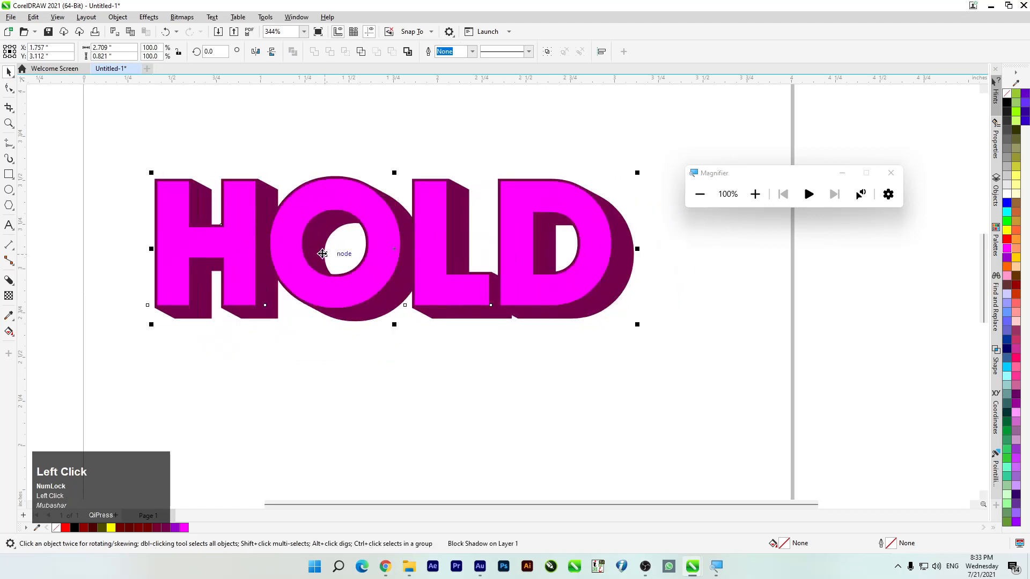
pyautogui.scroll(-2, 334, 287)
pyautogui.moveTo(338, 283); pyautogui.dragTo(743, 290)
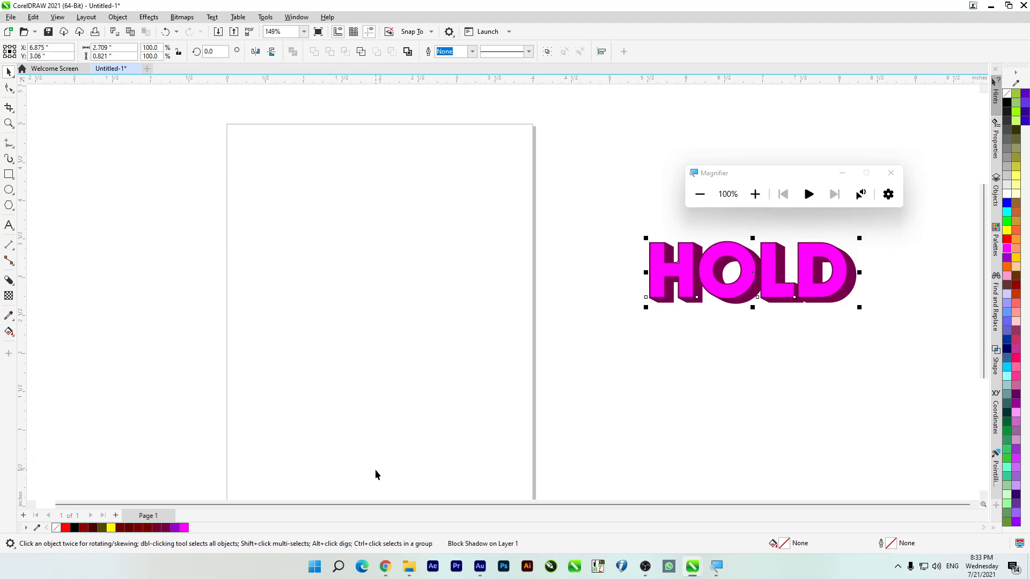
# Step: Import the EPS file "ok" from the Documents folder into the drawing as editable, with its text kept as text
pyautogui.moveTo(410, 566)
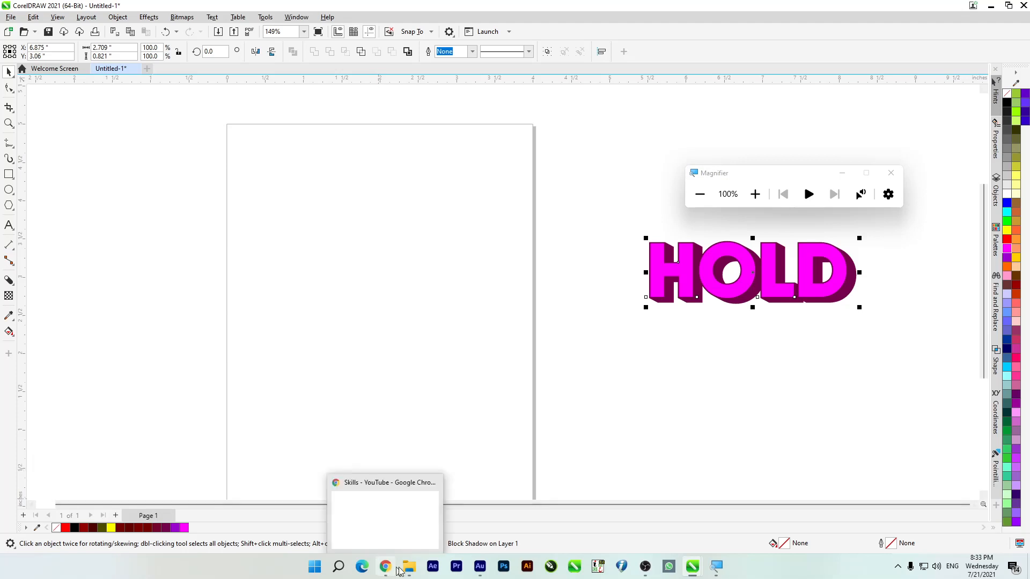
pyautogui.press('super+e')
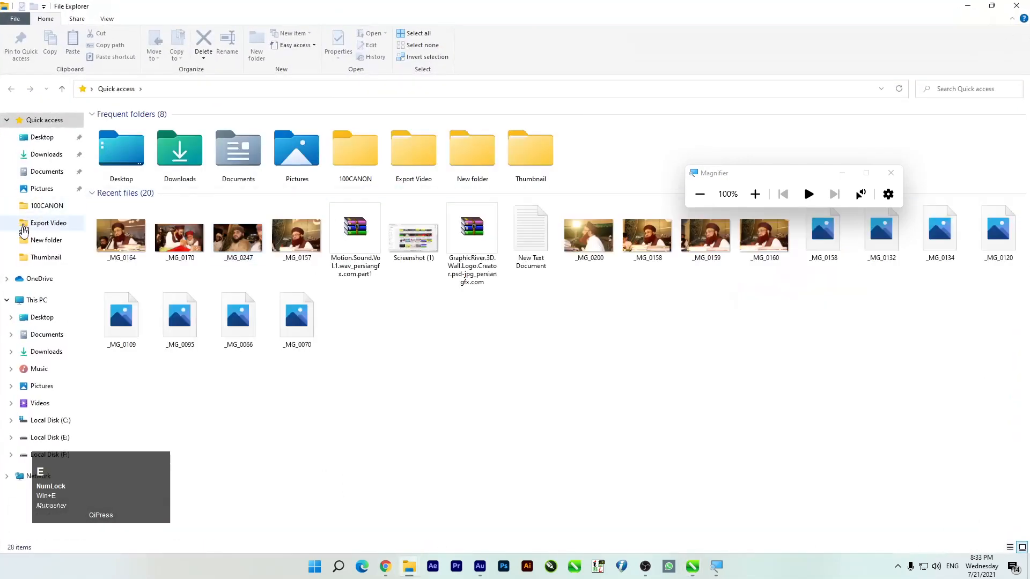
pyautogui.click(47, 334)
pyautogui.moveTo(520, 6); pyautogui.dragTo(503, 83)
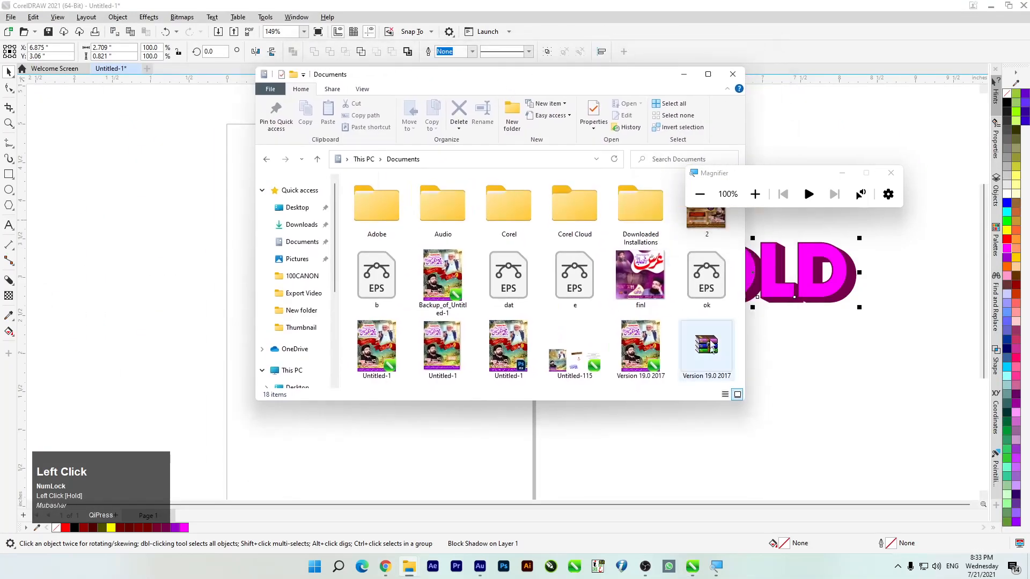
pyautogui.click(706, 276)
pyautogui.moveTo(141, 217); pyautogui.dragTo(154, 329)
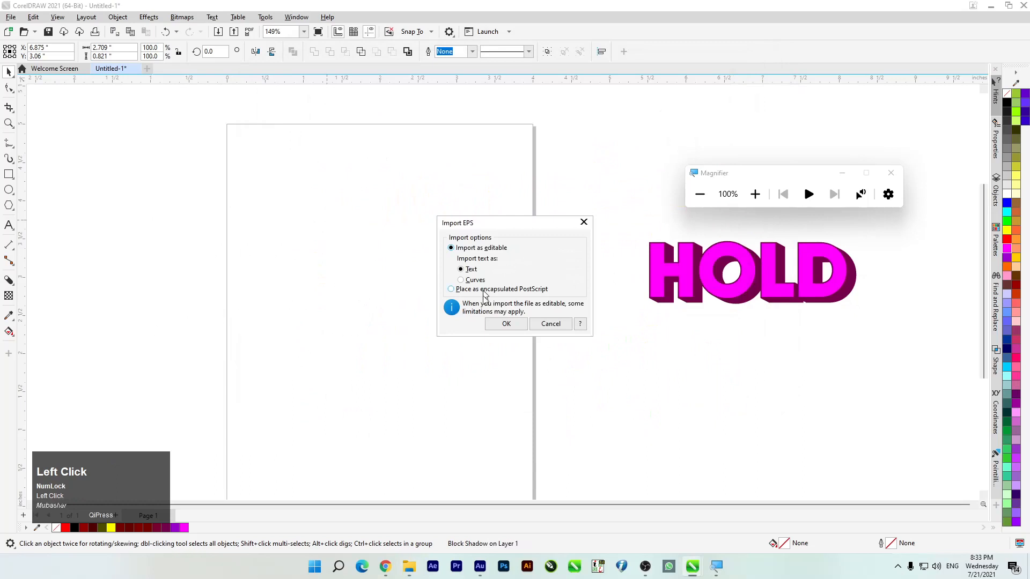
pyautogui.press('Return')
# Step: Ungroup the imported Urdu lettering and delete every word except the rightmost one
pyautogui.scroll(-3, 494, 225)
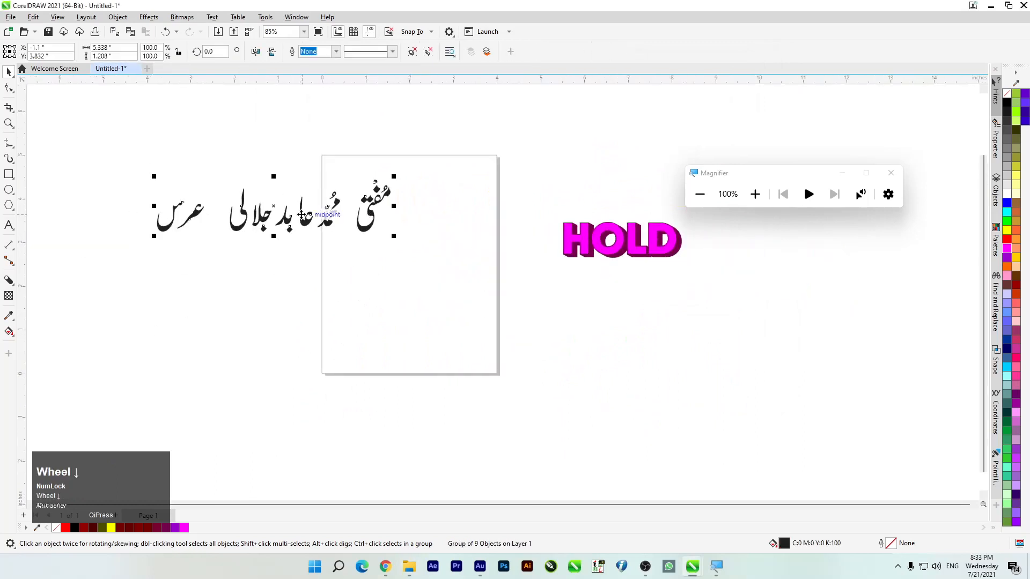
pyautogui.scroll(2, 302, 214)
pyautogui.moveTo(302, 214); pyautogui.dragTo(314, 235)
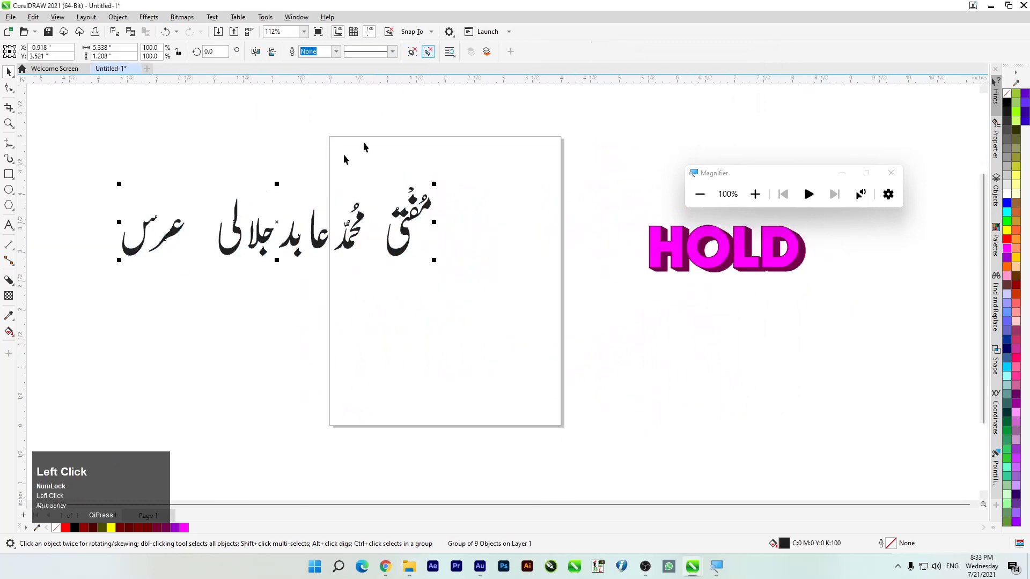
pyautogui.hotkey('ctrl', 'u')
pyautogui.moveTo(62, 154); pyautogui.dragTo(348, 335)
pyautogui.press('Delete')
# Step: Enlarge the remaining Urdu word to about 212.8% and place it on the page at about X 1.451, Y 2.973 inches
pyautogui.scroll(2, 376, 236)
pyautogui.click(394, 251)
pyautogui.moveTo(395, 305); pyautogui.dragTo(388, 409)
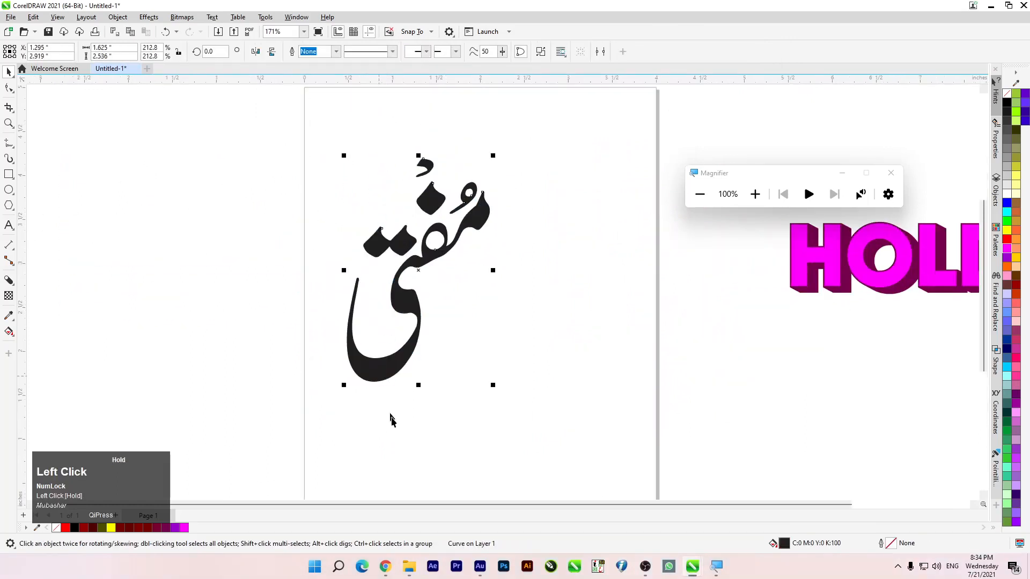
pyautogui.scroll(1, 388, 409)
pyautogui.moveTo(426, 269)
pyautogui.mouseDown()
pyautogui.moveTo(460, 260)
pyautogui.moveTo(441, 263)
pyautogui.mouseUp()
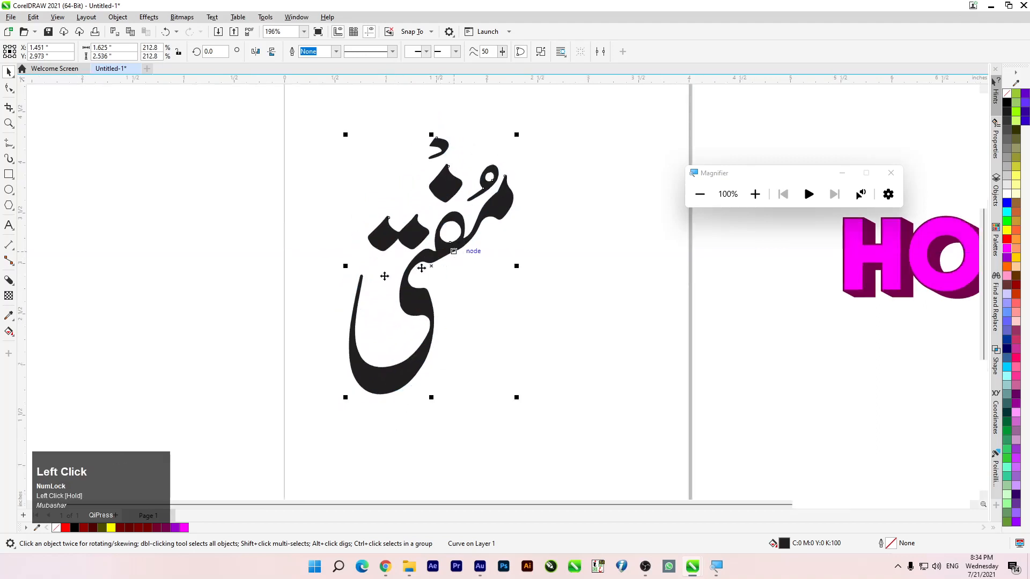
# Step: Add a block shadow to the Urdu word, about 0.067 inch deep toward the lower right at about 334.5 degrees
pyautogui.click(9, 279)
pyautogui.moveTo(436, 265)
pyautogui.mouseDown()
pyautogui.moveTo(450, 275)
pyautogui.moveTo(448, 292)
pyautogui.moveTo(424, 280)
pyautogui.mouseUp()
pyautogui.scroll(2, 443, 274)
pyautogui.scroll(3, 443, 275)
pyautogui.scroll(3, 439, 290)
pyautogui.scroll(-3, 421, 271)
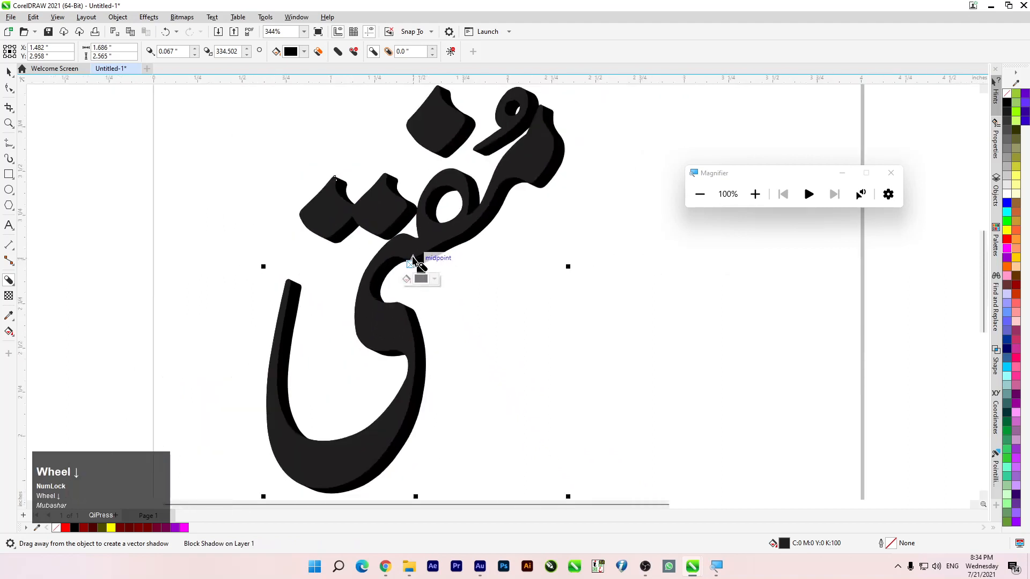
pyautogui.scroll(-1, 413, 256)
pyautogui.click(9, 71)
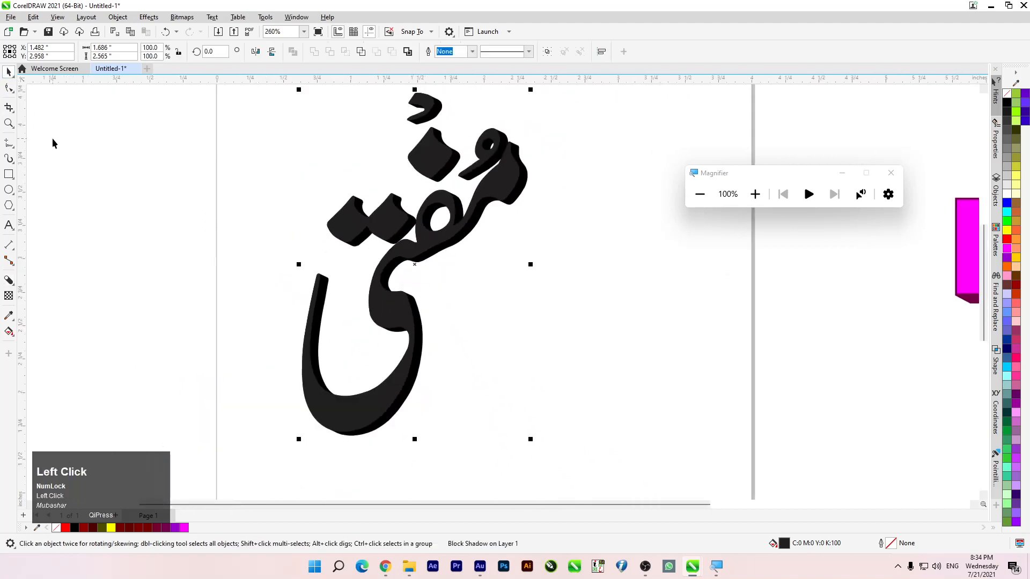
pyautogui.click(52, 143)
# Step: Fill the Urdu word's front curve with brown #996633
pyautogui.scroll(-1, 136, 205)
pyautogui.scroll(-1, 322, 264)
pyautogui.scroll(1, 279, 235)
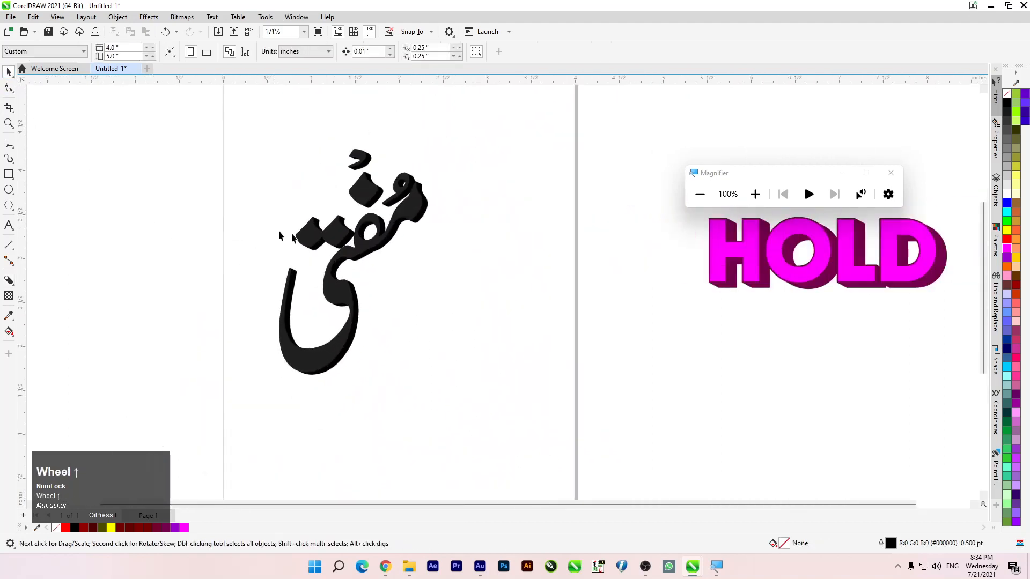
pyautogui.click(321, 239)
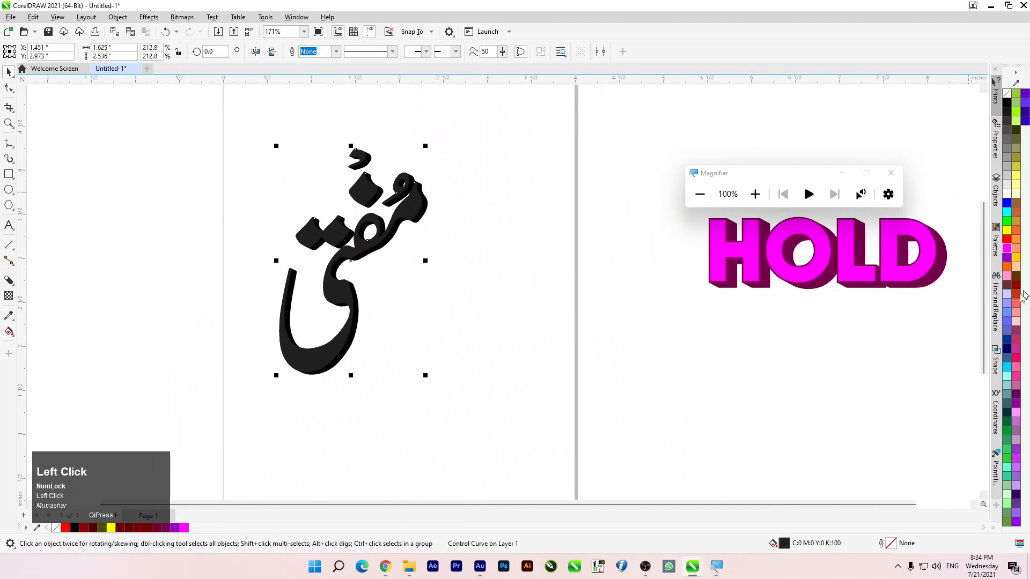
pyautogui.click(1016, 205)
pyautogui.scroll(1, 336, 222)
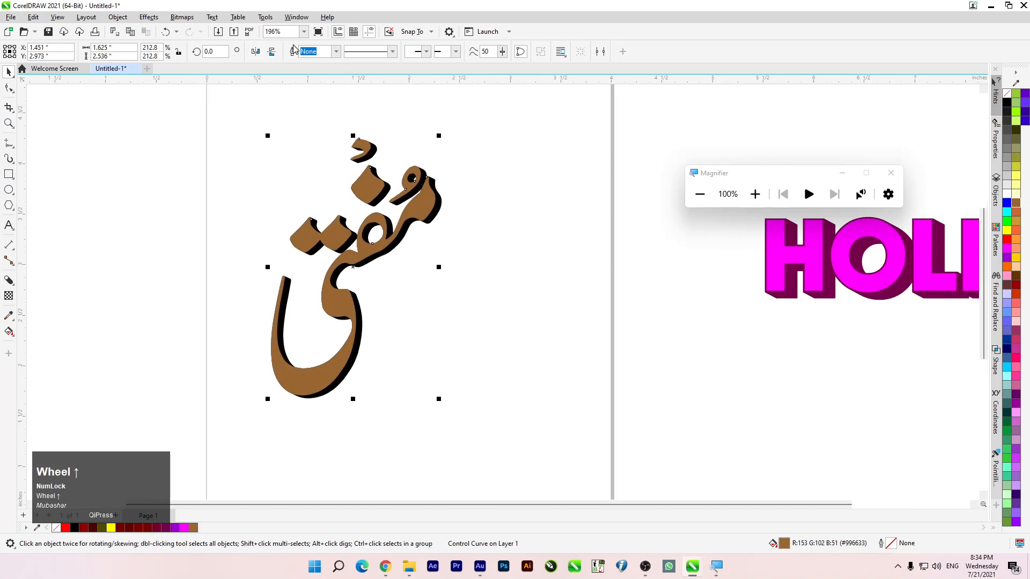
# Step: Sample the Urdu word's brown fill for its block shadow and darken the shadow color to #704A25
pyautogui.click(8, 280)
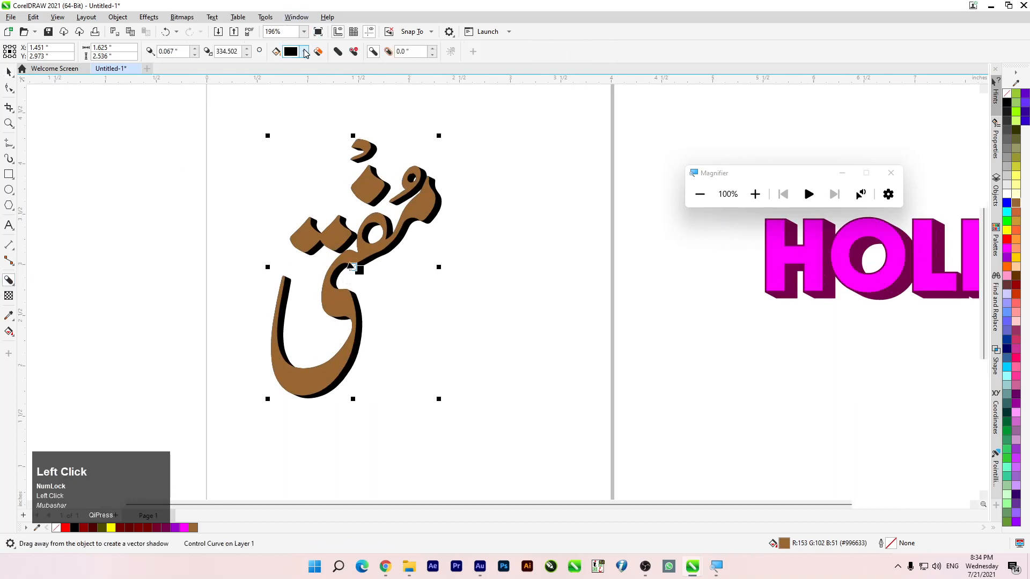
pyautogui.click(305, 52)
pyautogui.click(386, 211)
pyautogui.click(340, 300)
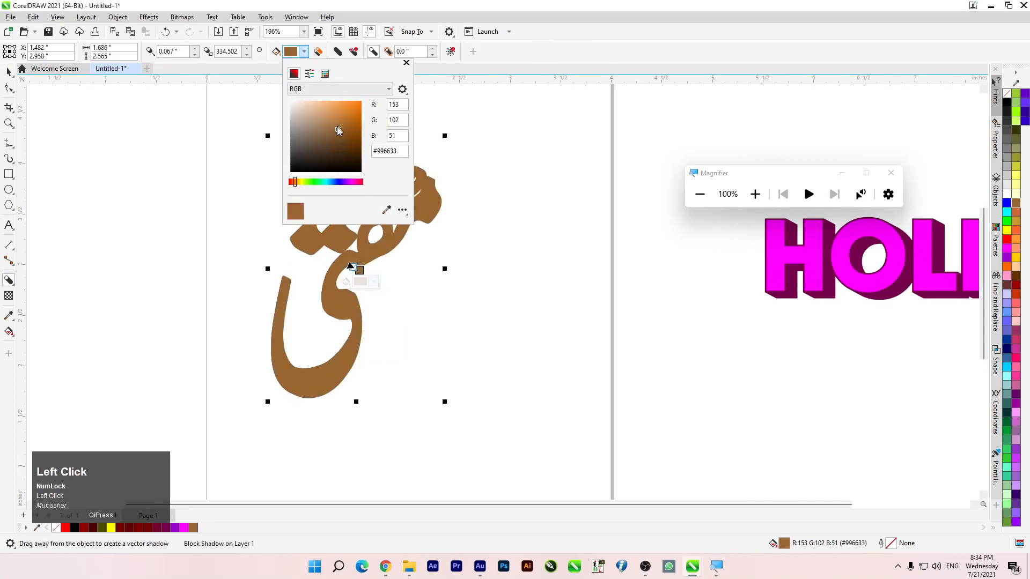
pyautogui.moveTo(338, 133); pyautogui.dragTo(338, 143)
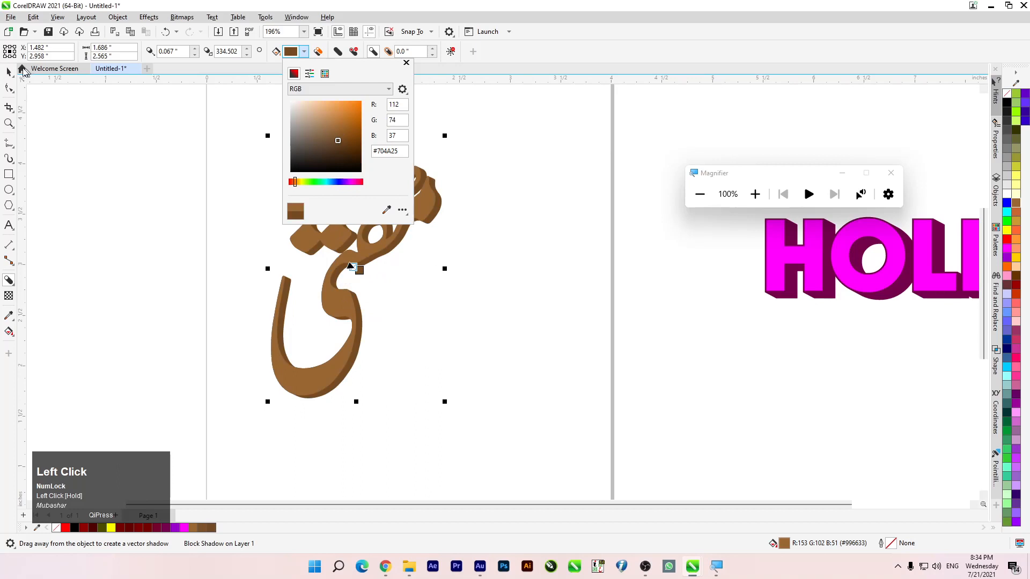
pyautogui.click(10, 72)
pyautogui.scroll(-2, 81, 185)
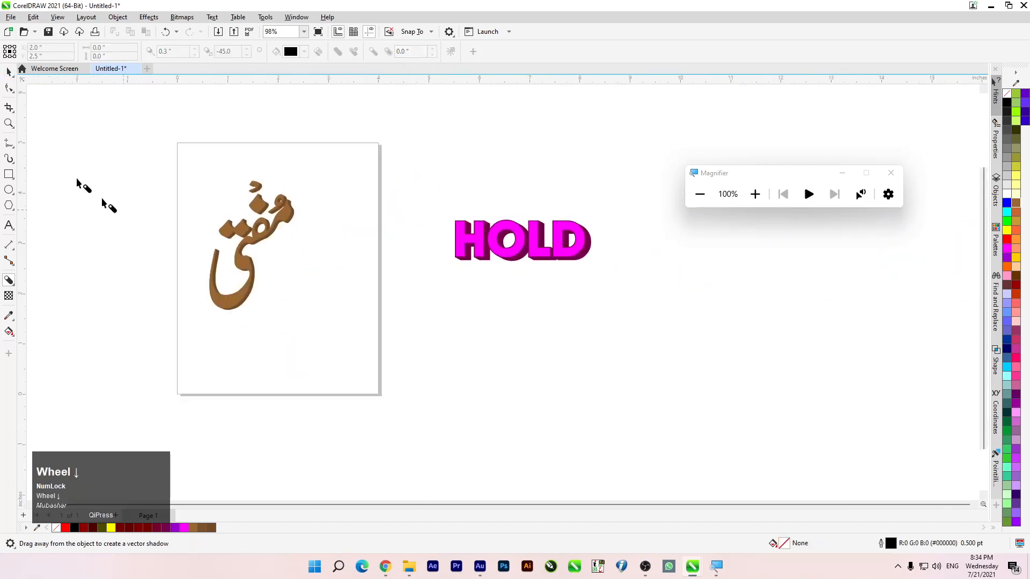
pyautogui.click(10, 72)
pyautogui.moveTo(257, 248); pyautogui.dragTo(114, 249)
pyautogui.rightClick(113, 249)
pyautogui.press('Delete')
# Step: Move the brown Urdu word together with its block shadow about 2 inches right, across the page's right edge
pyautogui.click(230, 293)
pyautogui.moveTo(231, 294); pyautogui.dragTo(334, 298)
pyautogui.click(255, 304)
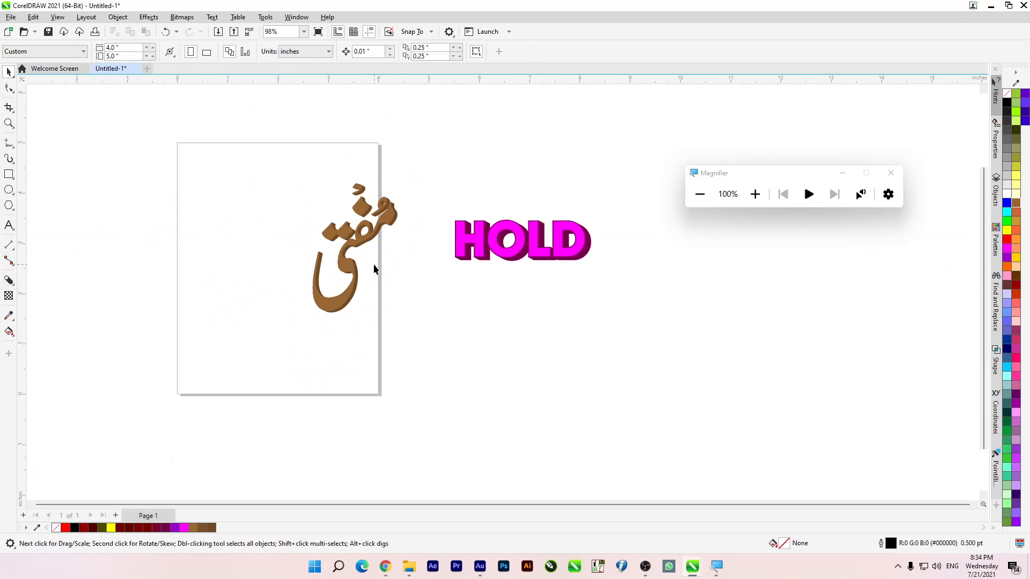
pyautogui.moveTo(360, 242); pyautogui.dragTo(147, 250)
pyautogui.rightClick(148, 250)
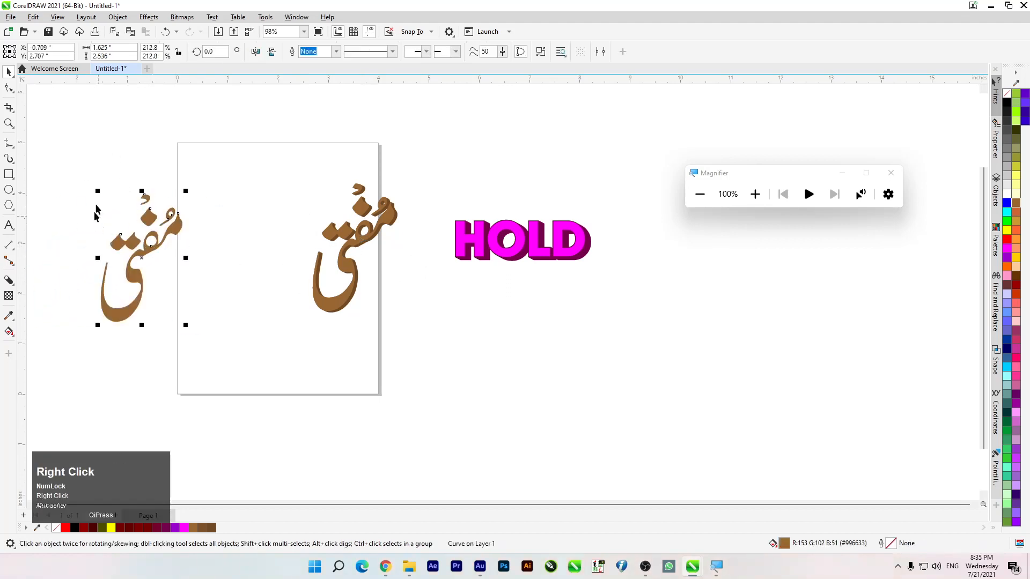
pyautogui.press('Delete')
# Step: Select the brown Urdu word with its block shadow and place two copies of both in a row to its left
pyautogui.moveTo(219, 151); pyautogui.dragTo(444, 413)
pyautogui.moveTo(232, 126); pyautogui.dragTo(437, 384)
pyautogui.moveTo(333, 296); pyautogui.dragTo(75, 299)
pyautogui.rightClick(183, 298)
pyautogui.rightClick(76, 298)
pyautogui.scroll(-2, 149, 303)
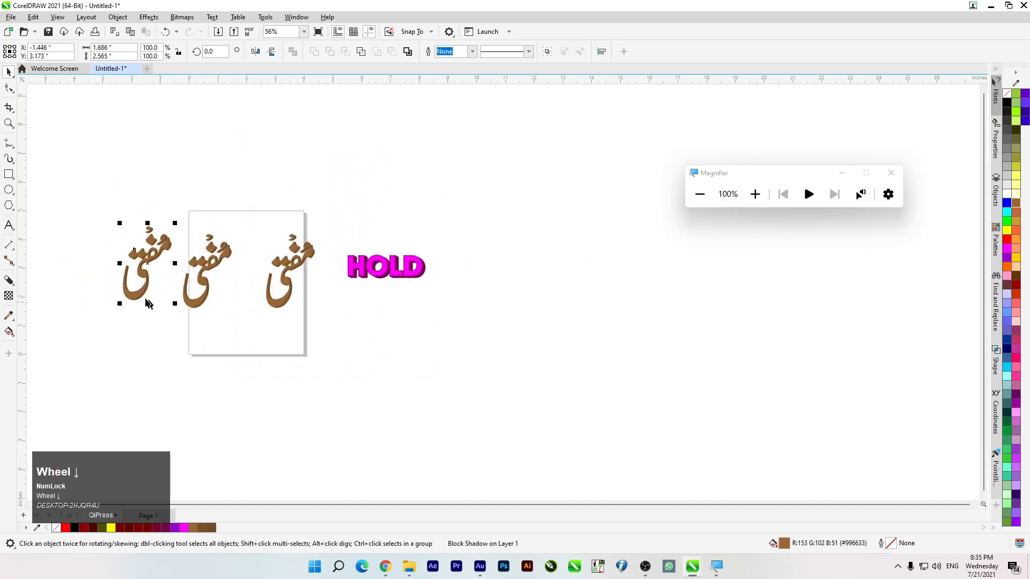
# Step: Change the middle Urdu copy's block shadow color to dark red #B50000
pyautogui.scroll(3, 149, 303)
pyautogui.click(246, 175)
pyautogui.click(310, 191)
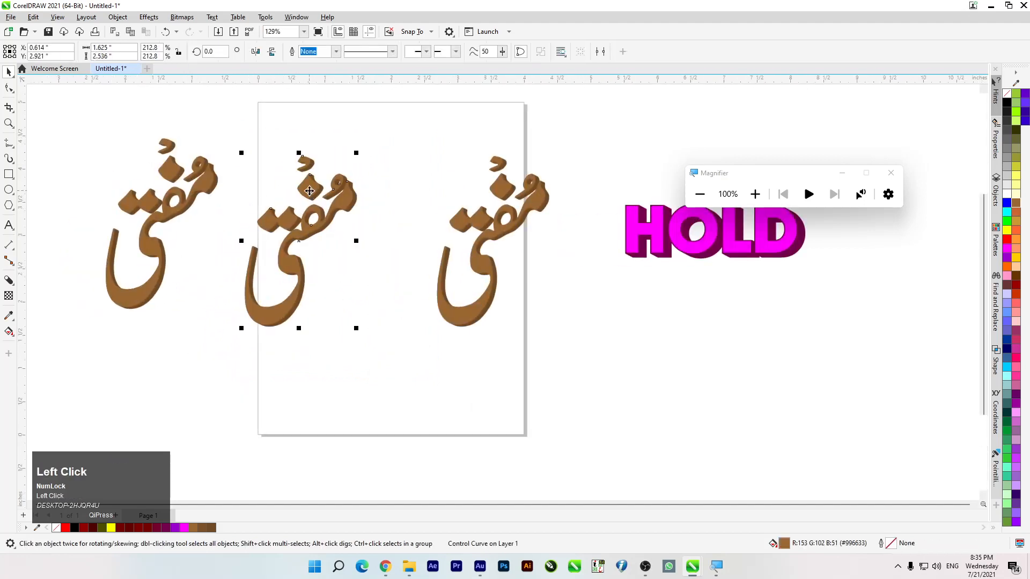
pyautogui.click(9, 281)
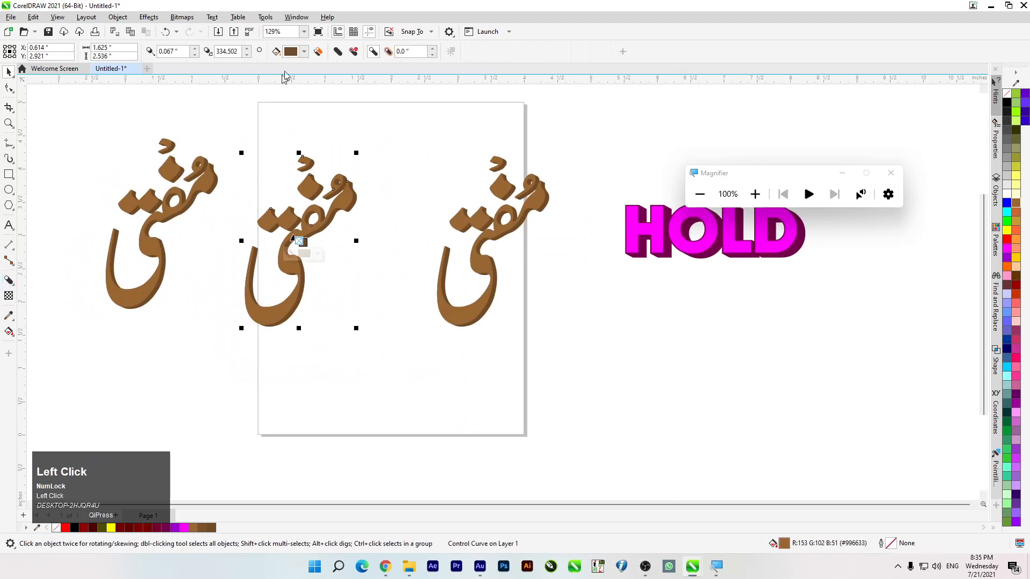
pyautogui.click(304, 52)
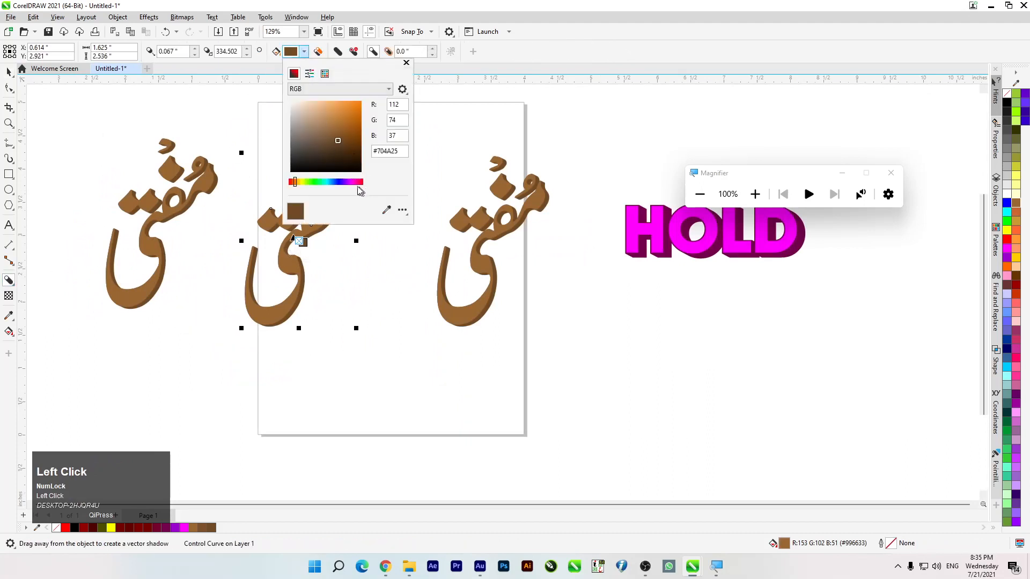
pyautogui.click(359, 182)
pyautogui.moveTo(361, 137); pyautogui.dragTo(370, 124)
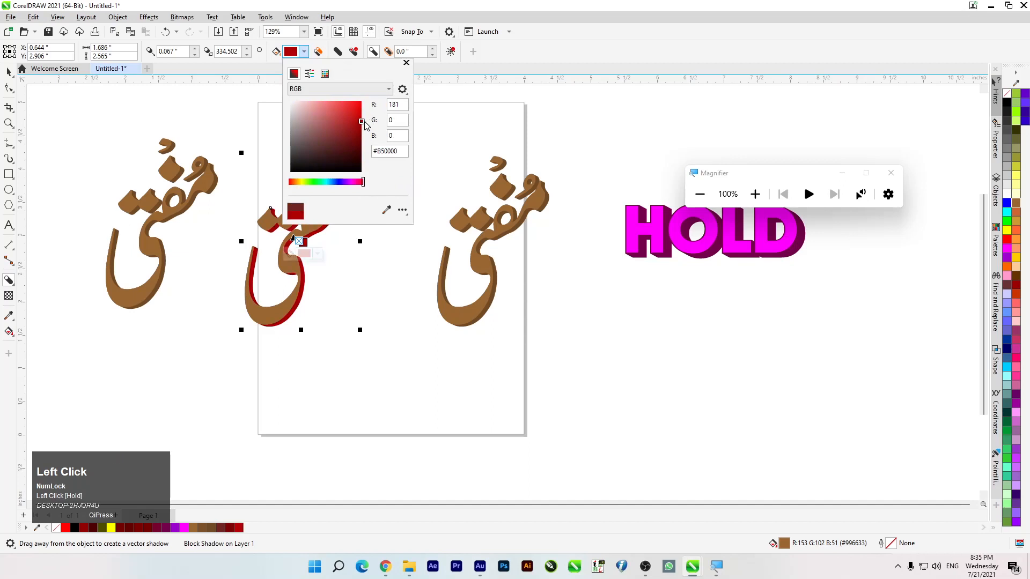
pyautogui.click(298, 229)
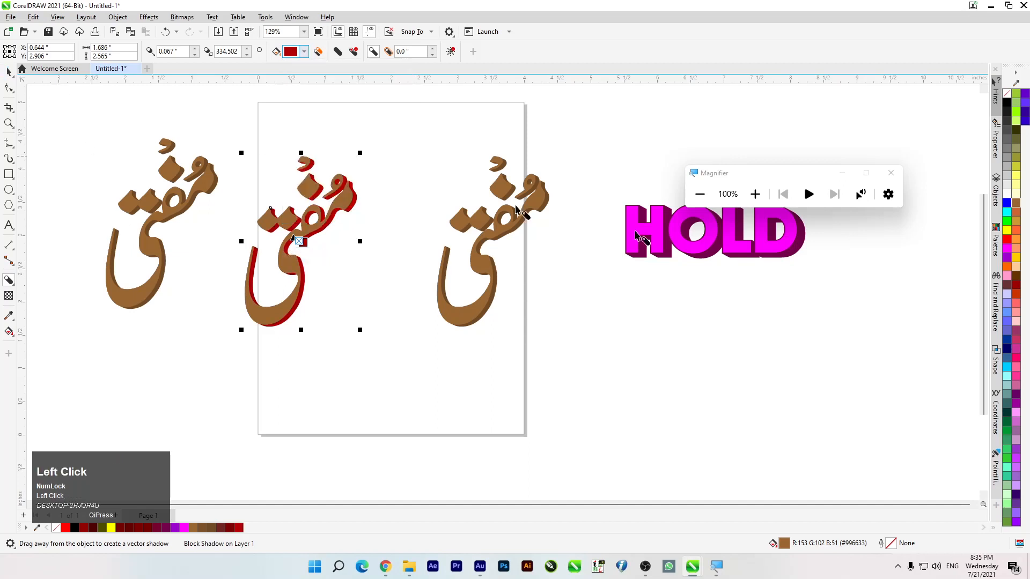
# Step: Fill the middle Urdu copy's front with red #FF0000 and darken its block shadow to #9E0000
pyautogui.click(1006, 239)
pyautogui.scroll(4, 334, 264)
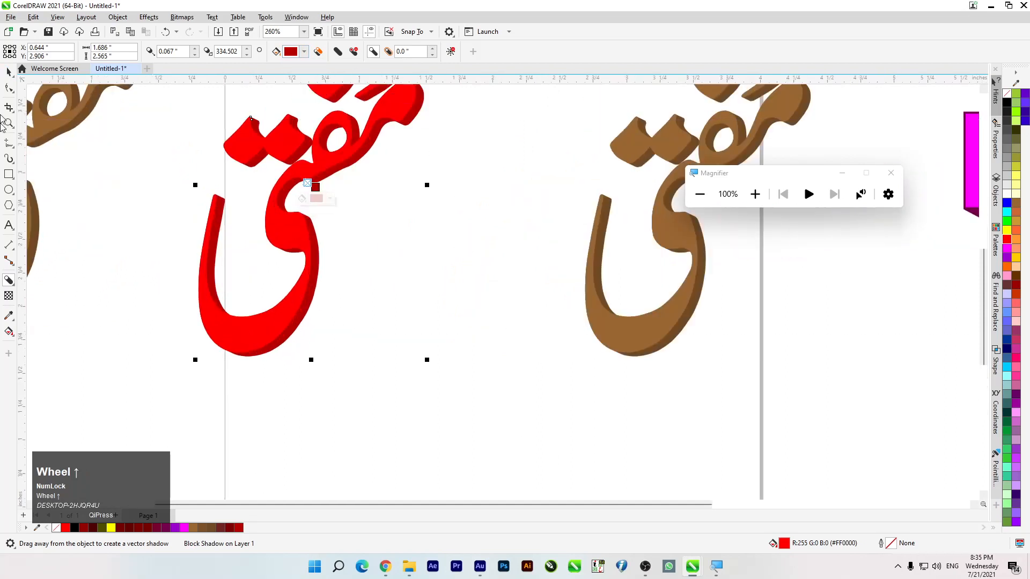
pyautogui.click(303, 51)
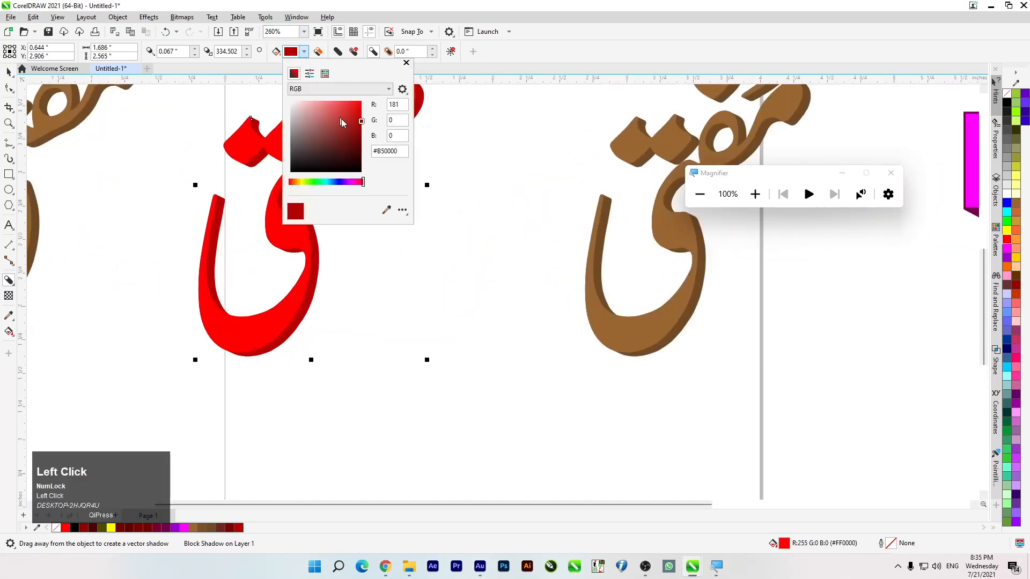
pyautogui.moveTo(361, 122); pyautogui.dragTo(363, 126)
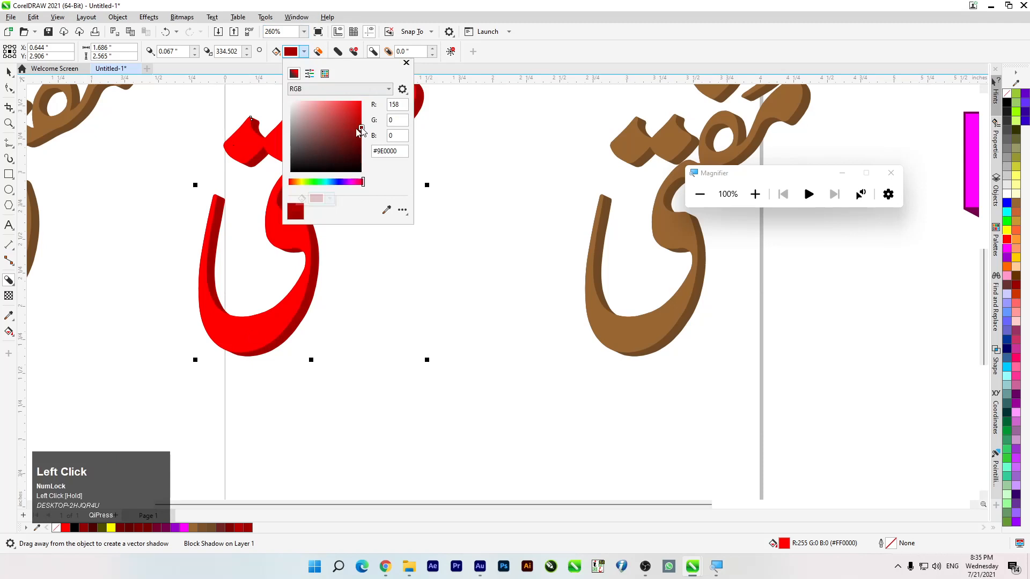
# Step: Move the red Urdu word right, fully onto the page, to about X 0.995, Y 2.879 inches
pyautogui.click(8, 72)
pyautogui.click(9, 71)
pyautogui.scroll(-3, 534, 260)
pyautogui.scroll(2, 488, 303)
pyautogui.click(10, 81)
pyautogui.click(268, 278)
pyautogui.moveTo(405, 312); pyautogui.dragTo(437, 315)
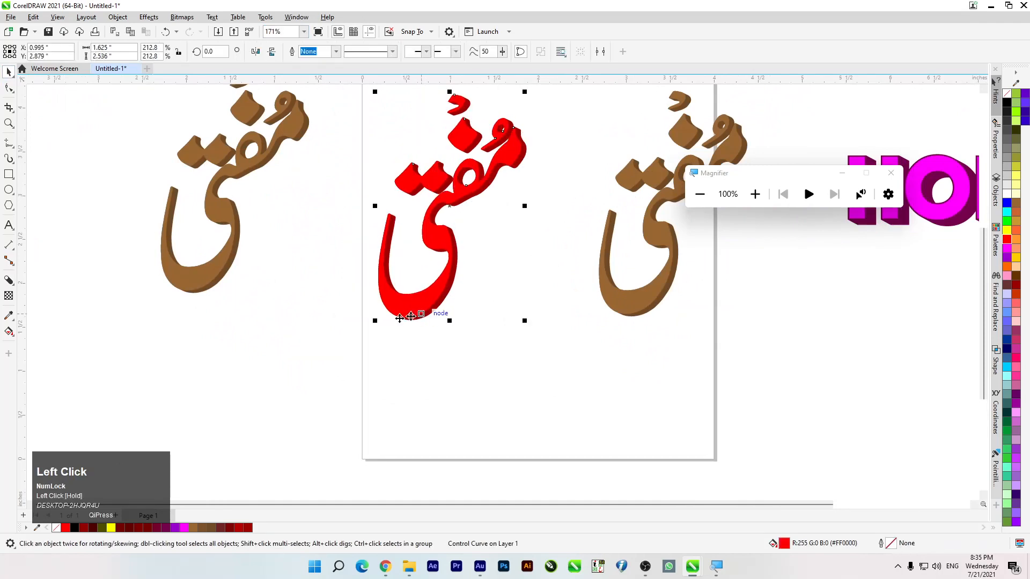
# Step: Add a soft black drop shadow to the red Urdu word, offset about 0.094 inch right and 0.105 inch down
pyautogui.click(10, 281)
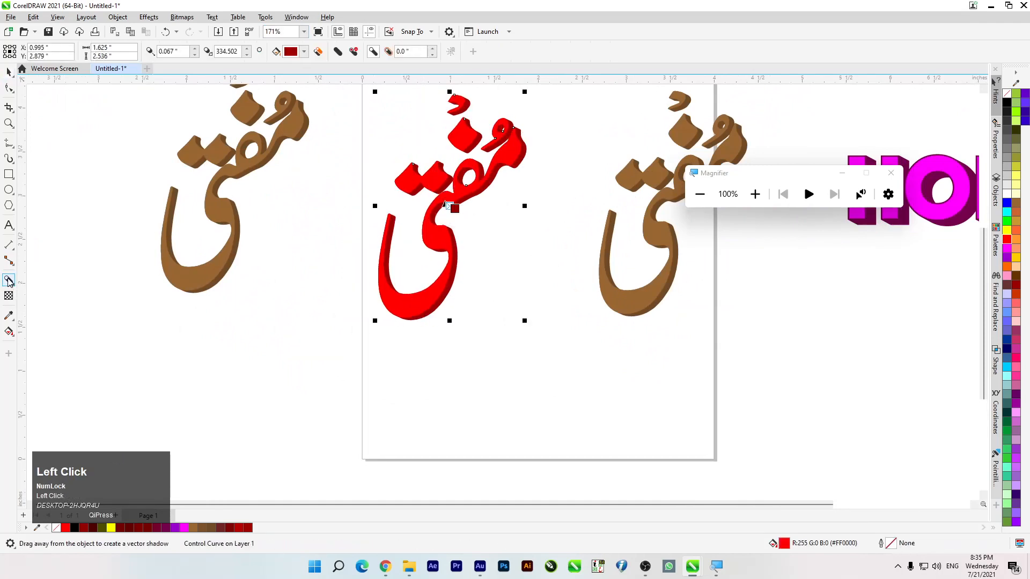
pyautogui.click(13, 283)
pyautogui.click(38, 279)
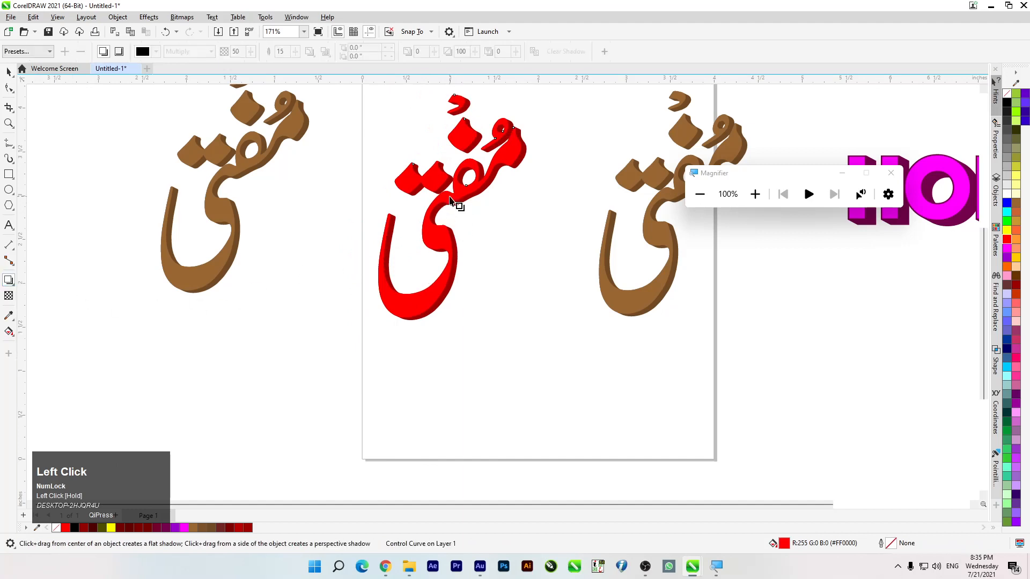
pyautogui.moveTo(449, 206); pyautogui.dragTo(530, 295)
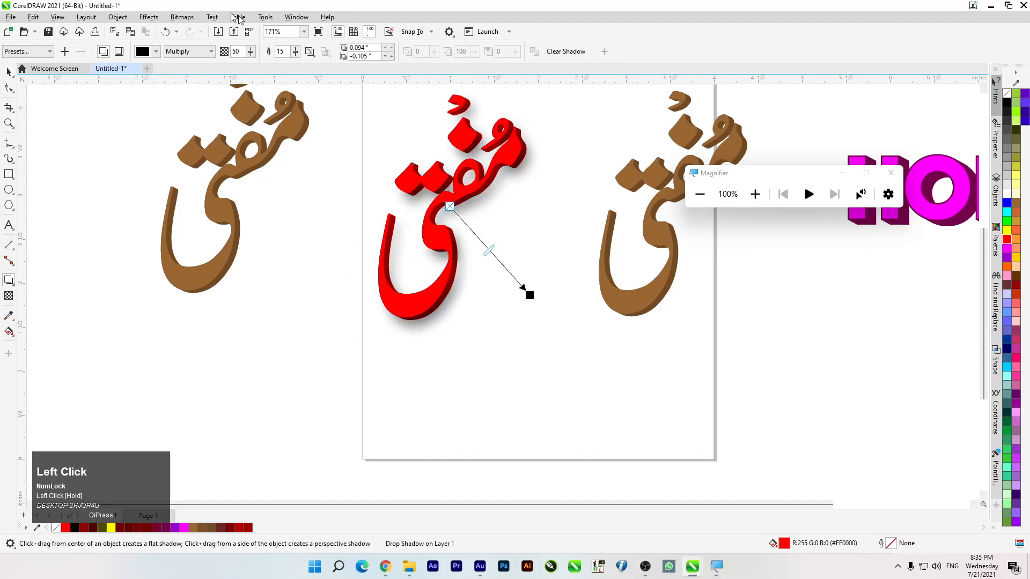
pyautogui.scroll(-2, 509, 367)
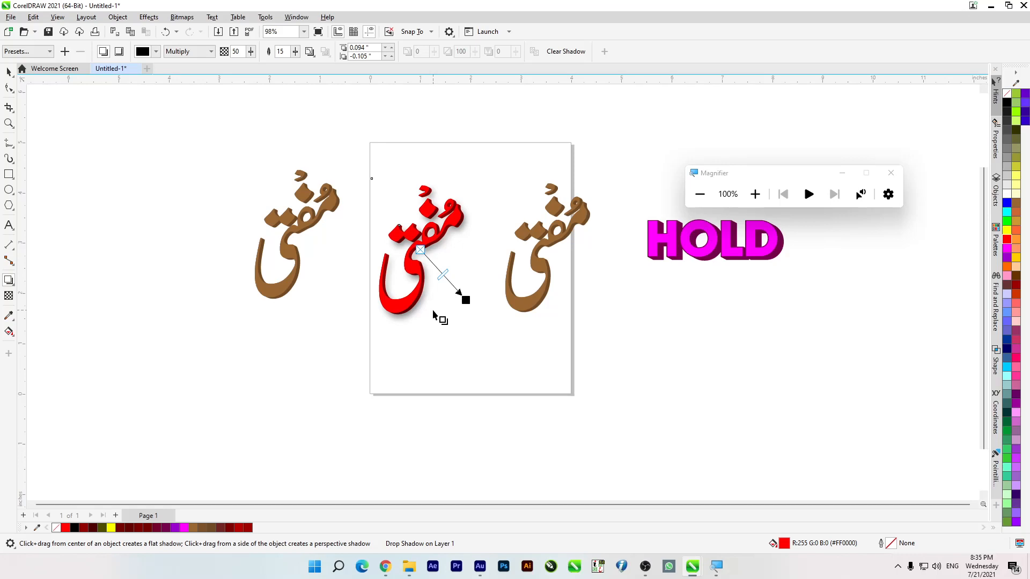
pyautogui.scroll(2, 420, 267)
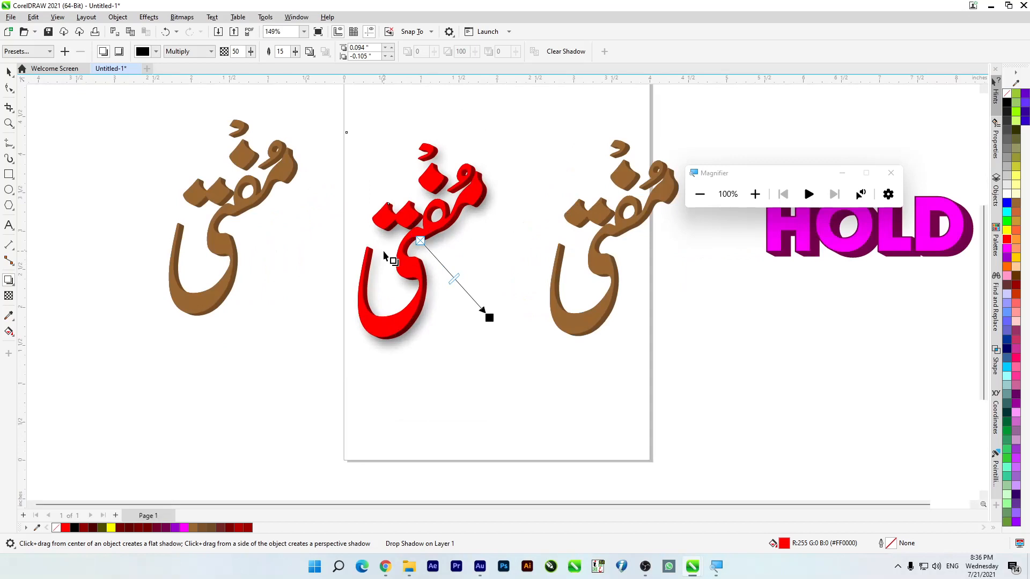
# Step: Set the drop shadow's feathering to 10 and adjust its offset to about 0.072 and -0.085 inch
pyautogui.click(289, 52)
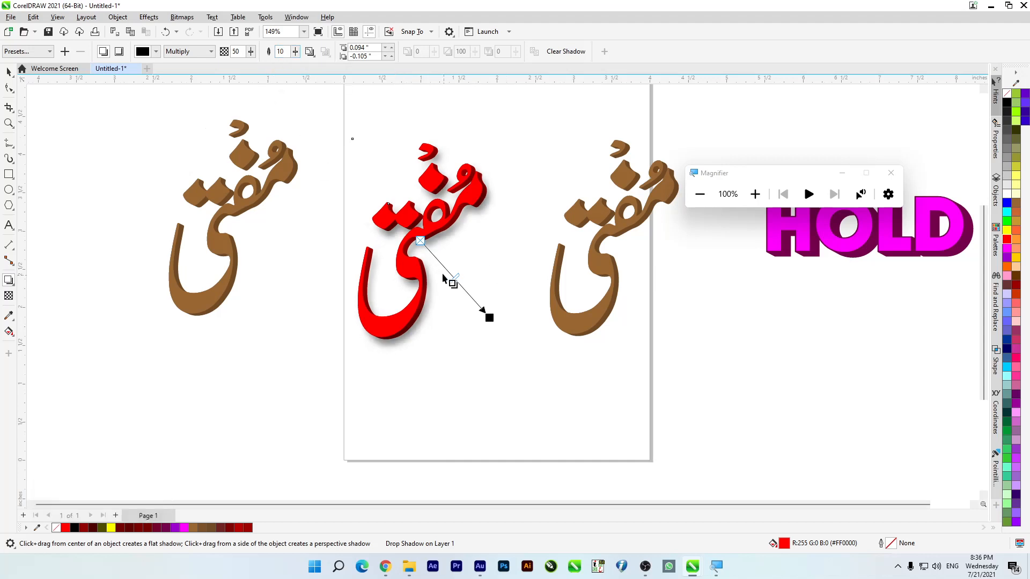
pyautogui.scroll(1, 380, 230)
pyautogui.moveTo(504, 332); pyautogui.dragTo(502, 335)
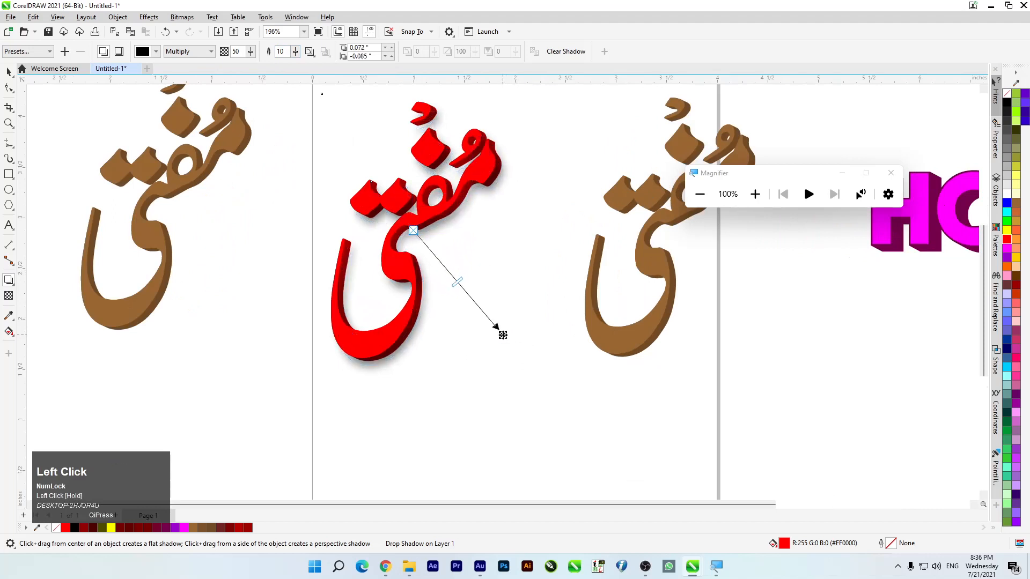
# Step: Fill the front curve of the leftmost brown Urdu copy with purple #9900CC
pyautogui.click(9, 71)
pyautogui.scroll(-2, 279, 208)
pyautogui.click(222, 267)
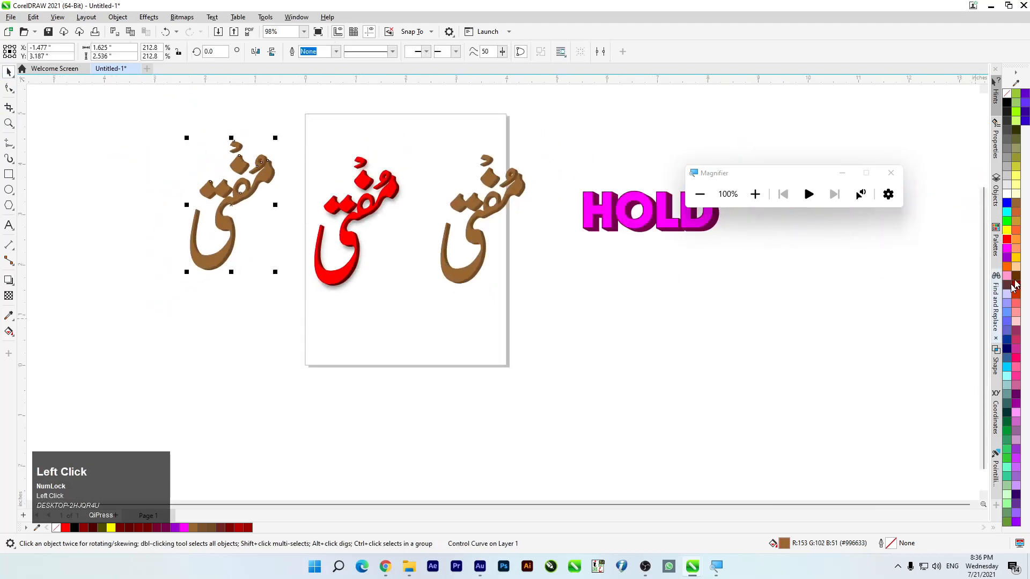
pyautogui.click(1007, 259)
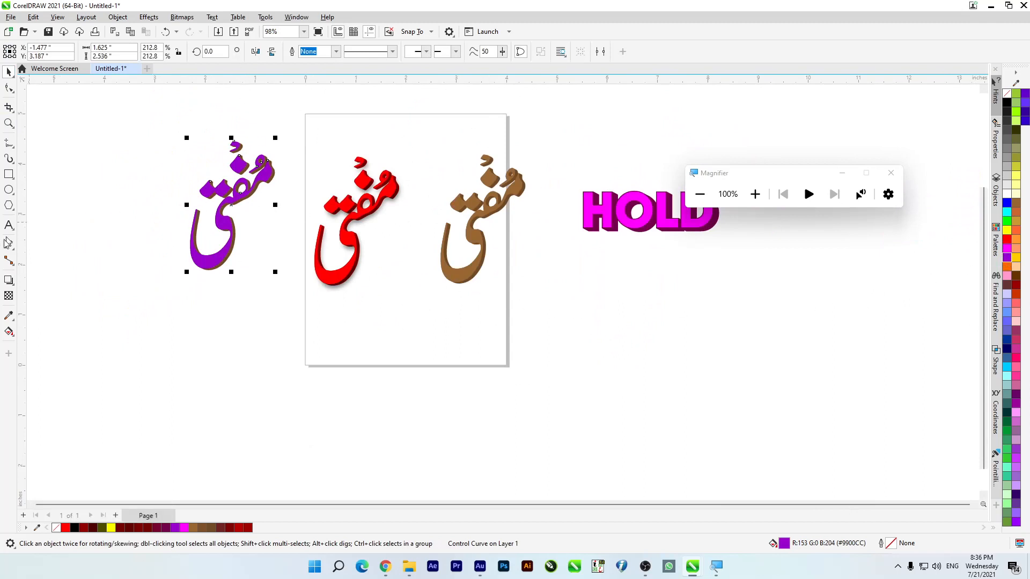
# Step: Sample the purple fill for the leftmost Urdu word's block shadow and darken the shadow color to #5E007D
pyautogui.click(8, 283)
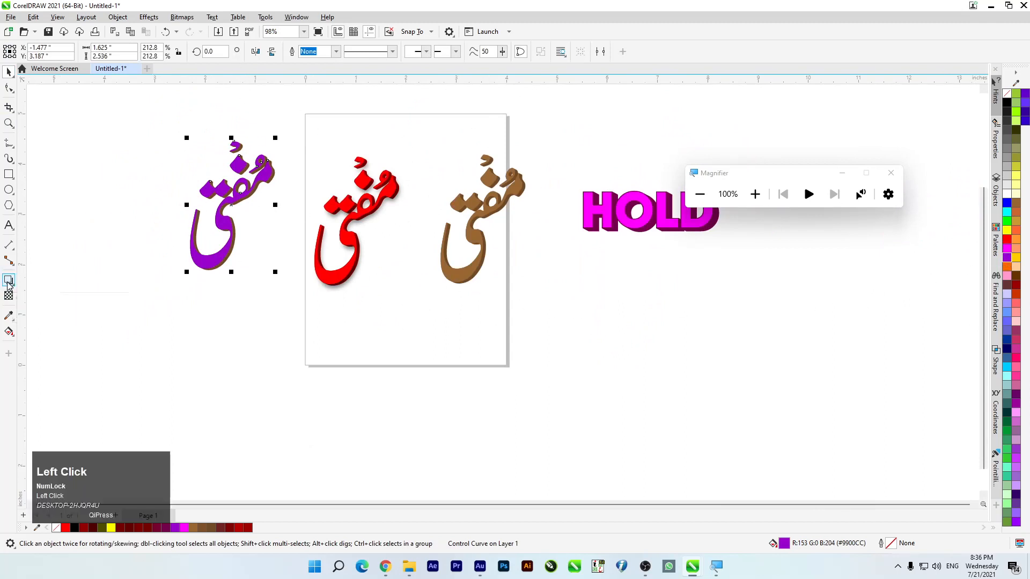
pyautogui.click(51, 352)
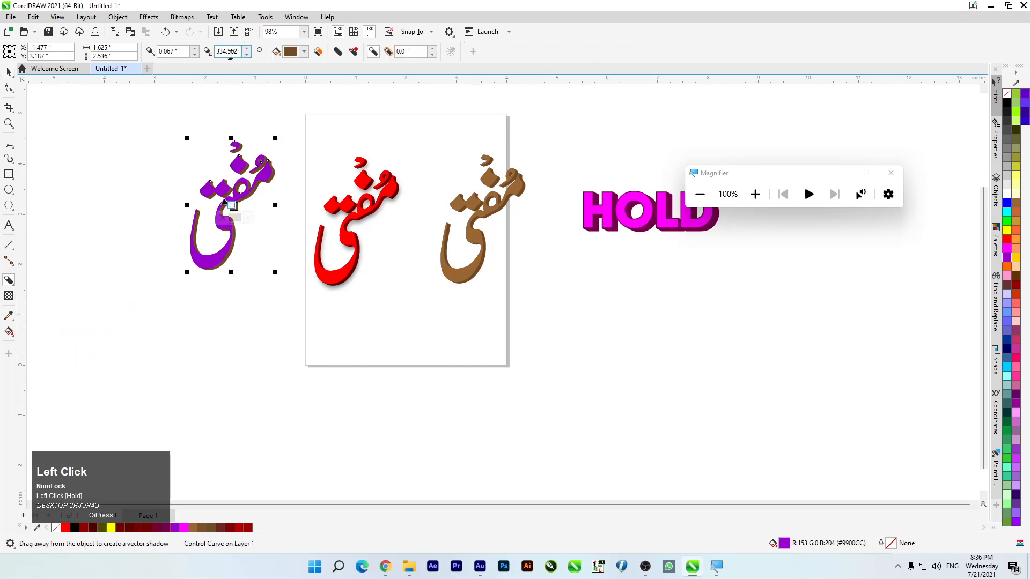
pyautogui.click(304, 52)
pyautogui.click(385, 210)
pyautogui.click(246, 181)
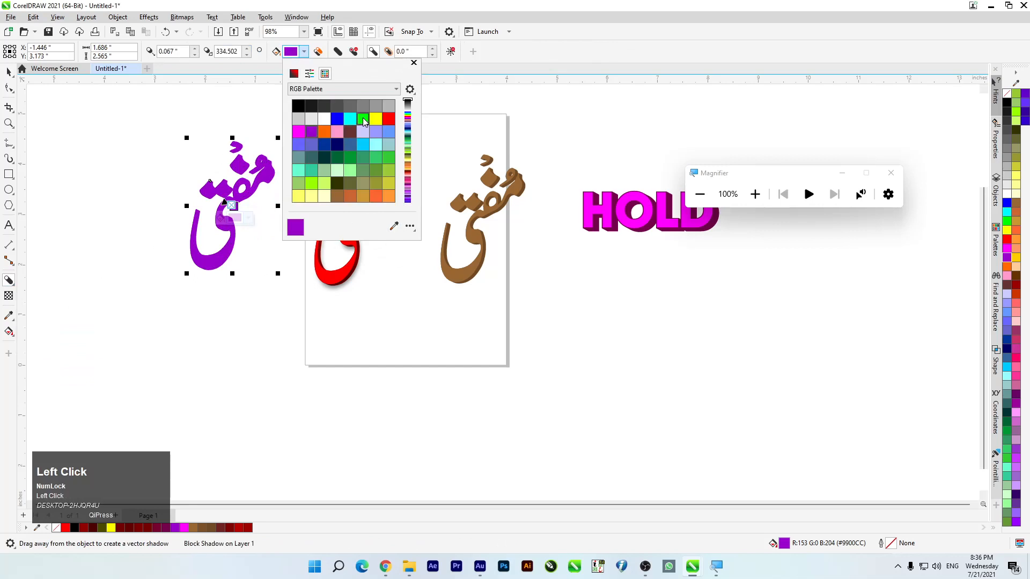
pyautogui.click(294, 74)
pyautogui.moveTo(363, 117); pyautogui.dragTo(361, 138)
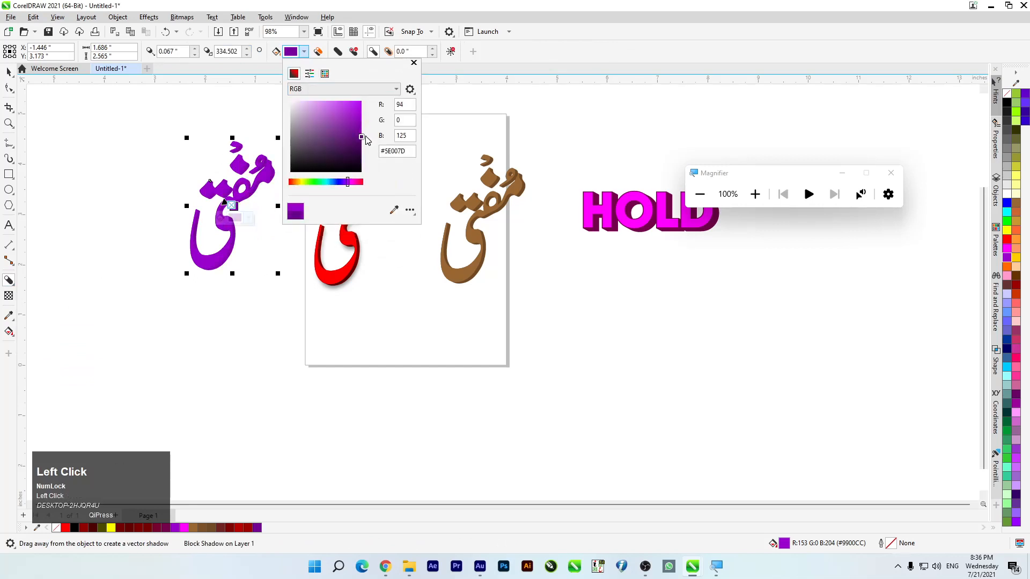
pyautogui.click(9, 71)
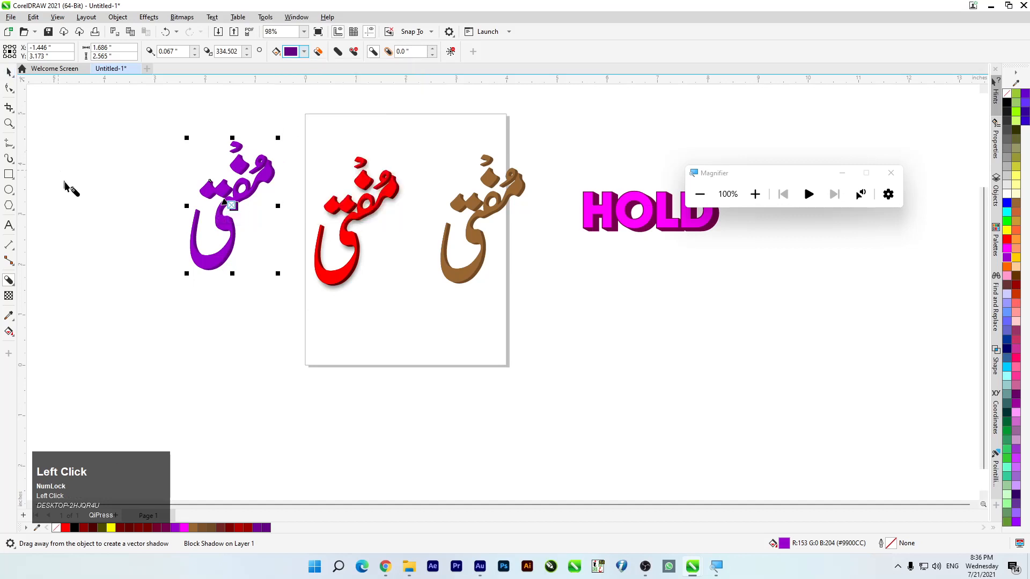
pyautogui.click(156, 271)
# Step: Duplicate the purple Urdu word with its block shadow to the left, at about X -4.967, Y 3.078 inches
pyautogui.scroll(-4, 83, 166)
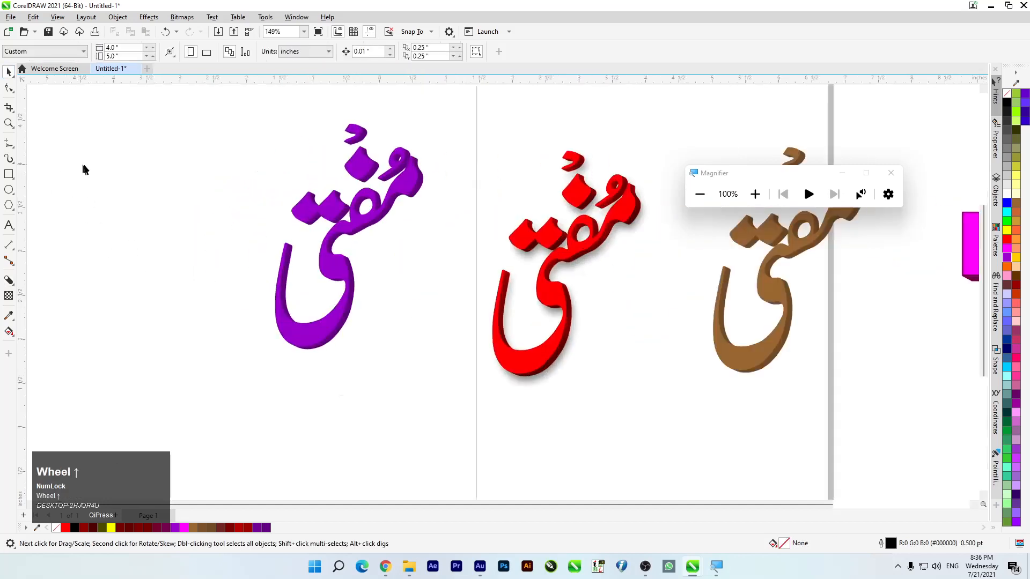
pyautogui.moveTo(272, 125); pyautogui.dragTo(426, 347)
pyautogui.moveTo(348, 274); pyautogui.dragTo(169, 282)
pyautogui.rightClick(169, 282)
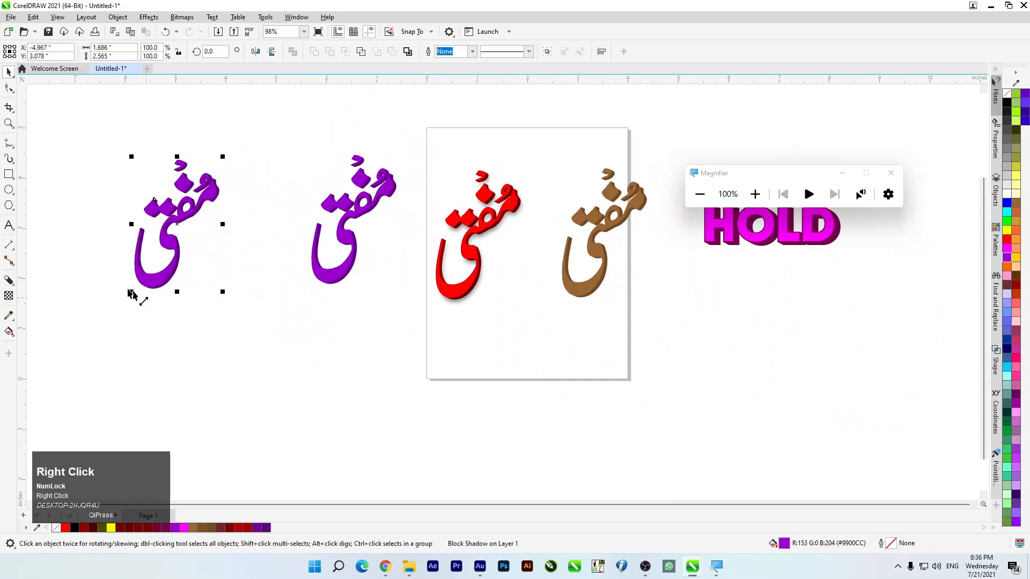
# Step: Apply a linear fountain fill to the new purple copy's front, running from purple at the top to red at the bottom
pyautogui.scroll(2, 103, 265)
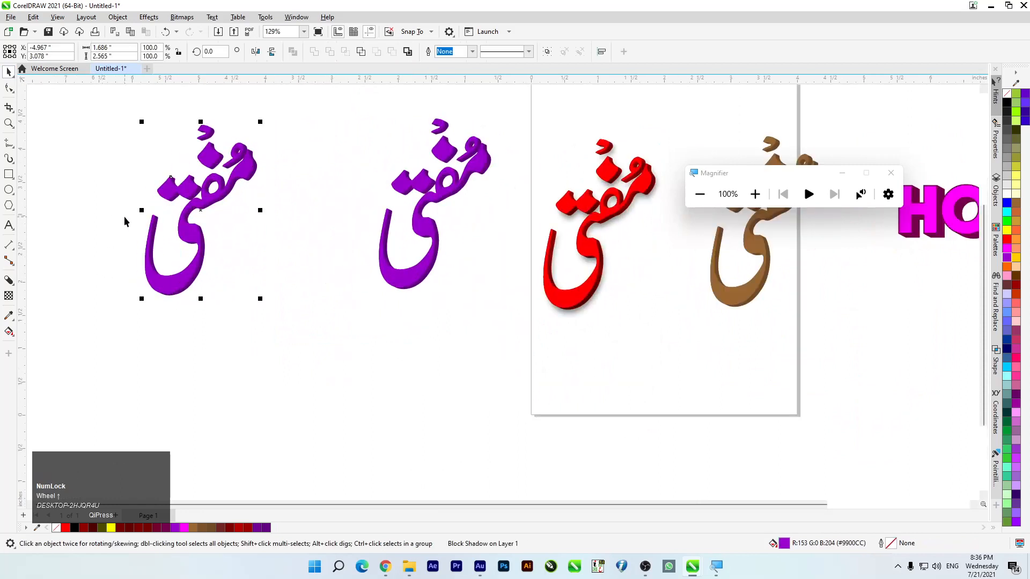
pyautogui.press('g')
pyautogui.moveTo(220, 125); pyautogui.dragTo(170, 301)
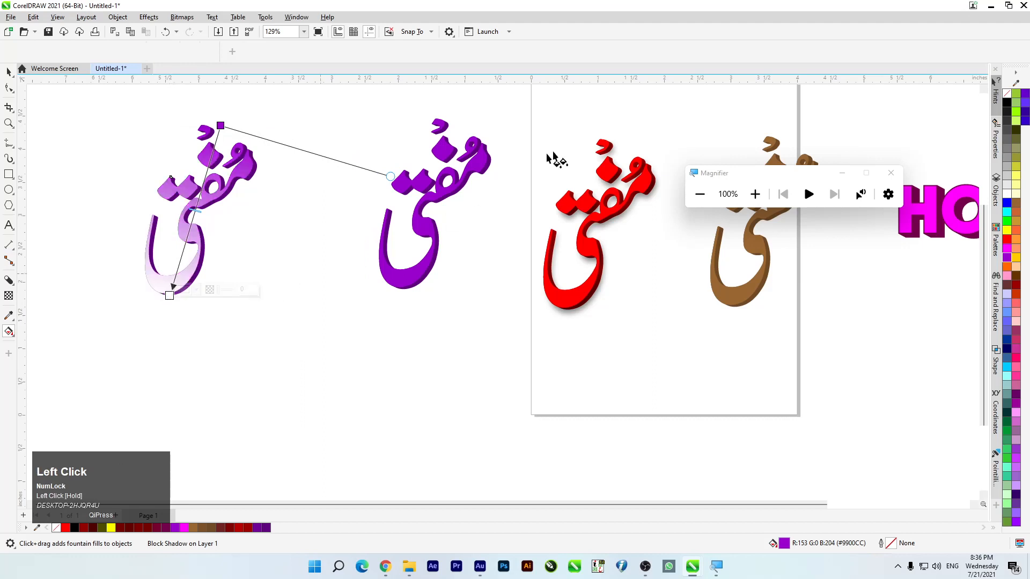
pyautogui.click(1008, 240)
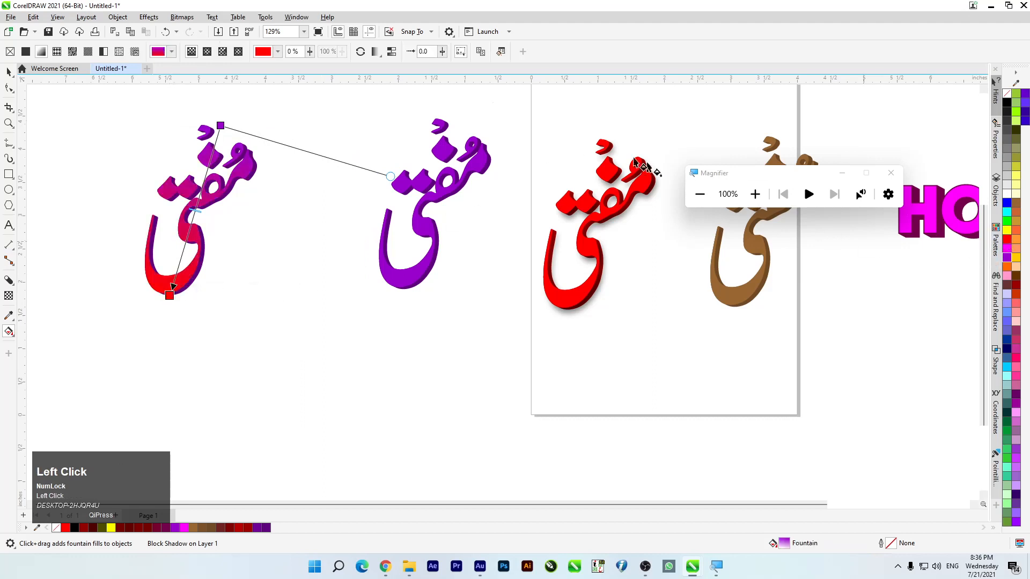
# Step: Adjust the gradient's purple start point so it sits just above the word's topmost mark
pyautogui.moveTo(217, 128); pyautogui.dragTo(198, 128)
pyautogui.scroll(1, 118, 152)
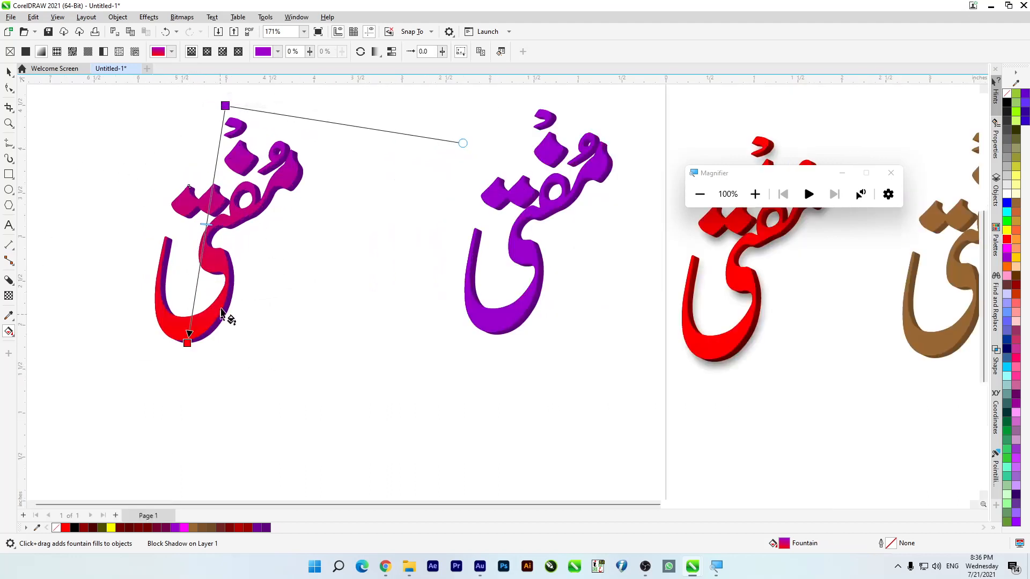
pyautogui.moveTo(224, 109); pyautogui.dragTo(229, 121)
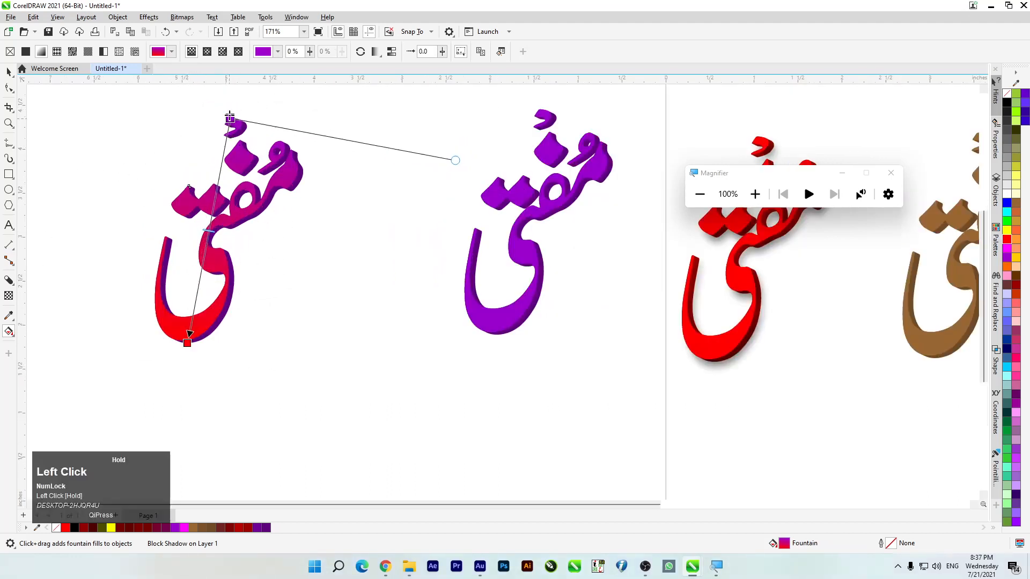
pyautogui.click(6, 72)
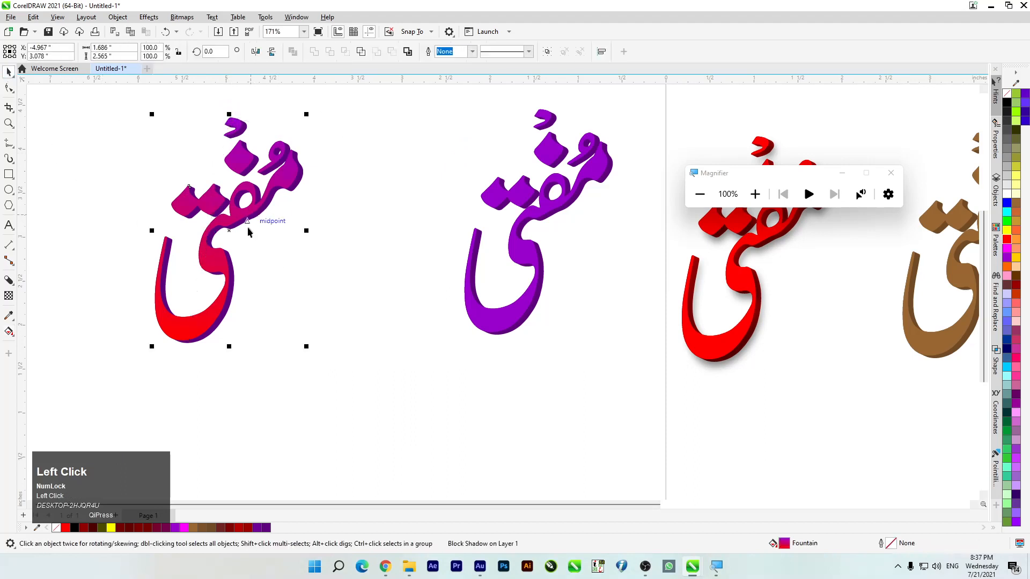
# Step: Break the block shadow apart from the gradient-filled Urdu word and clear the selection
pyautogui.rightClick(252, 218)
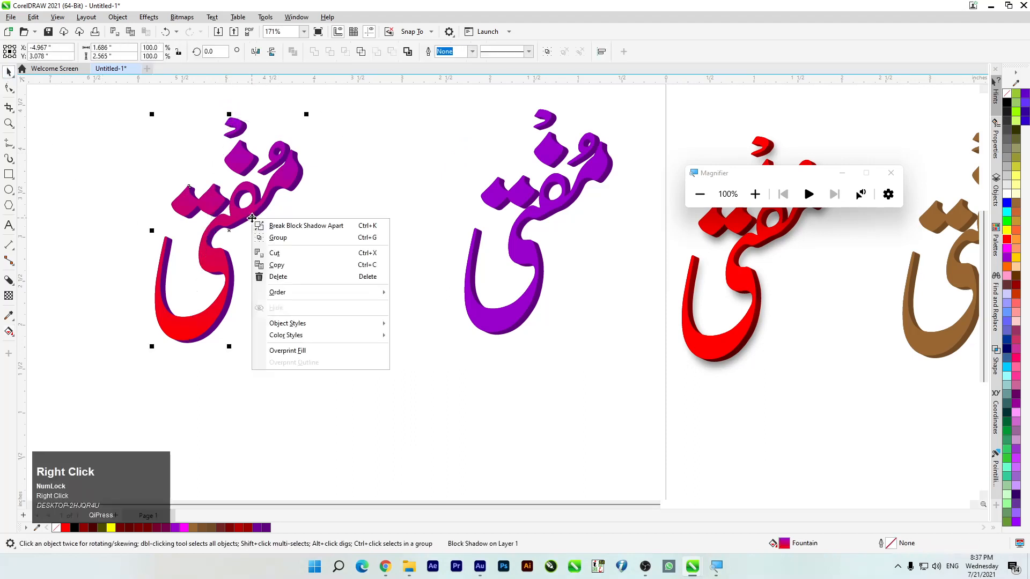
pyautogui.click(281, 229)
pyautogui.click(311, 200)
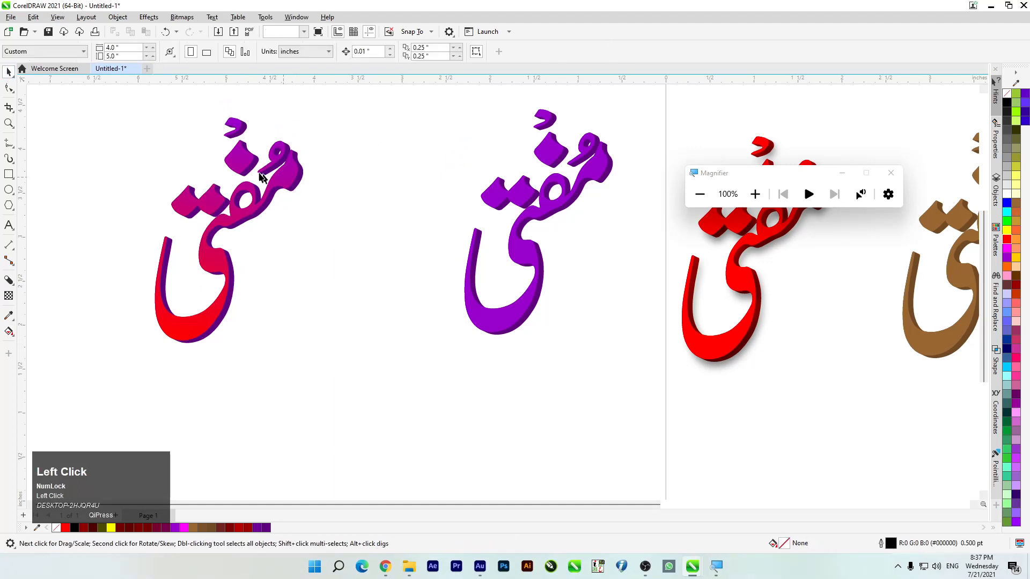
# Step: Move the gradient front up and to the left off its separated shadow, and undo the move
pyautogui.moveTo(259, 176); pyautogui.dragTo(239, 169)
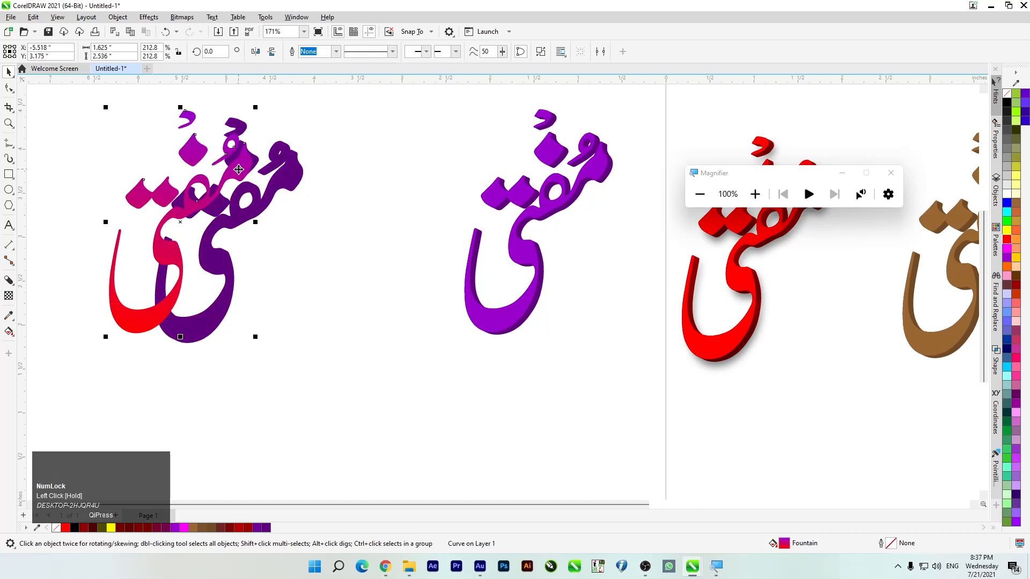
pyautogui.hotkey('ctrl', 'z')
pyautogui.click(321, 202)
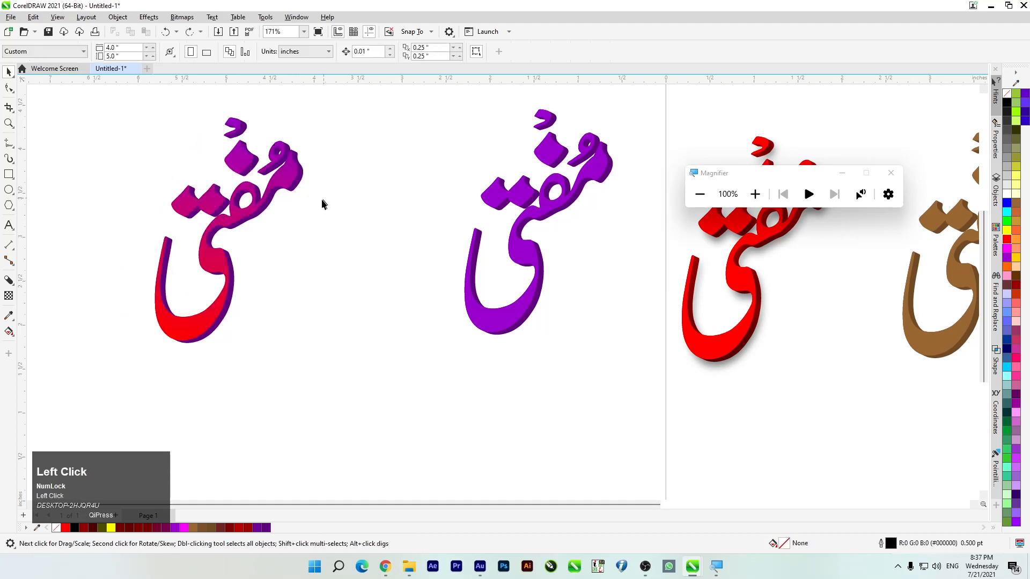
# Step: Apply a linear fountain fill to the separated shadow curve, from purple just above the word's topmost mark to red below its base
pyautogui.click(297, 185)
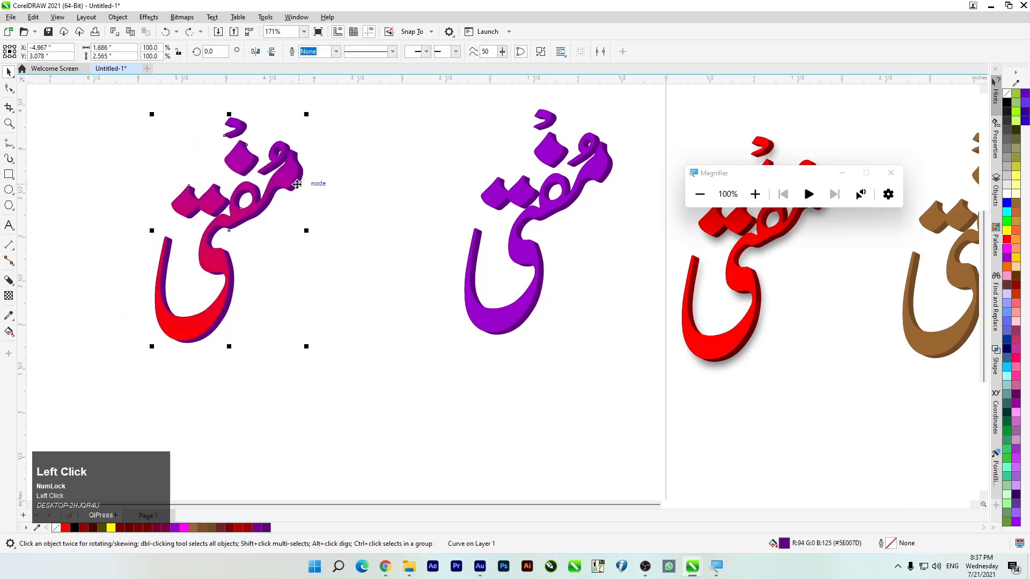
pyautogui.press('g')
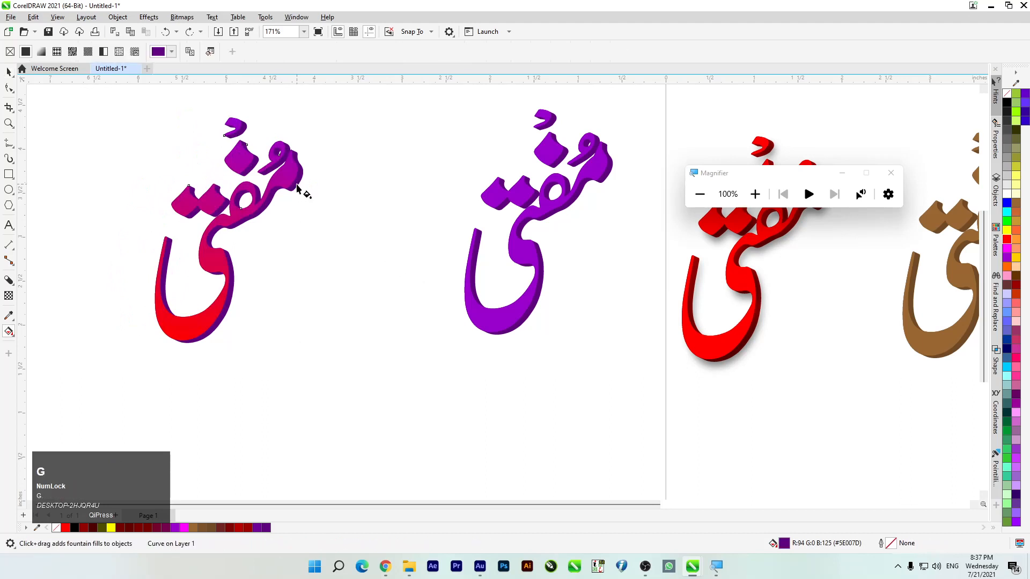
pyautogui.moveTo(222, 99); pyautogui.dragTo(183, 353)
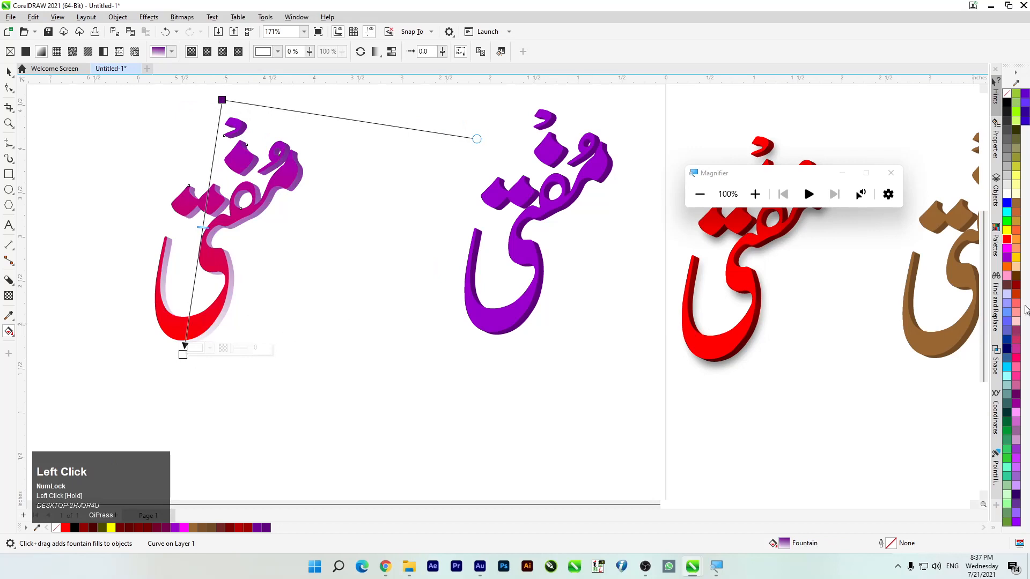
pyautogui.click(1006, 242)
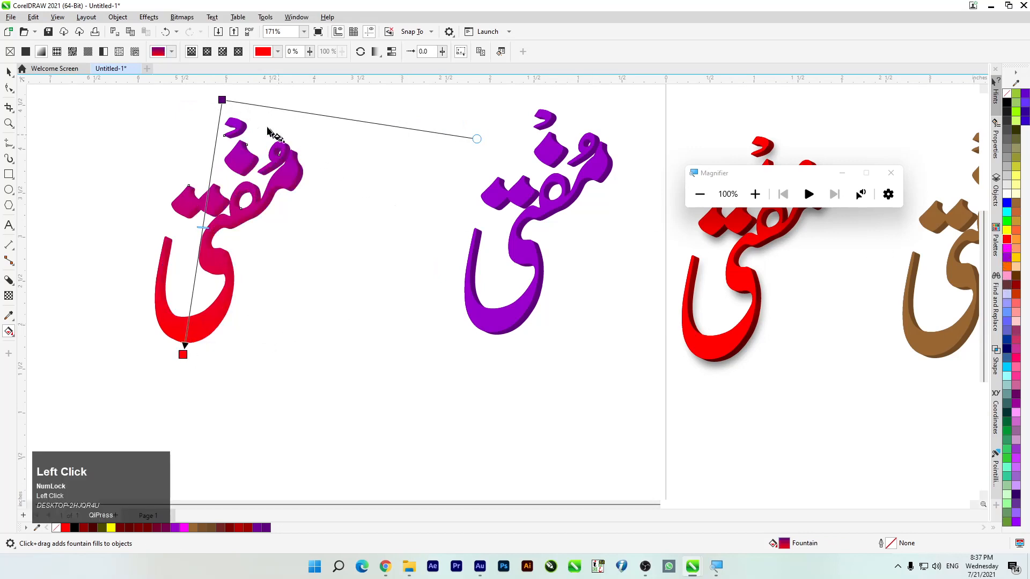
pyautogui.moveTo(222, 99); pyautogui.dragTo(234, 100)
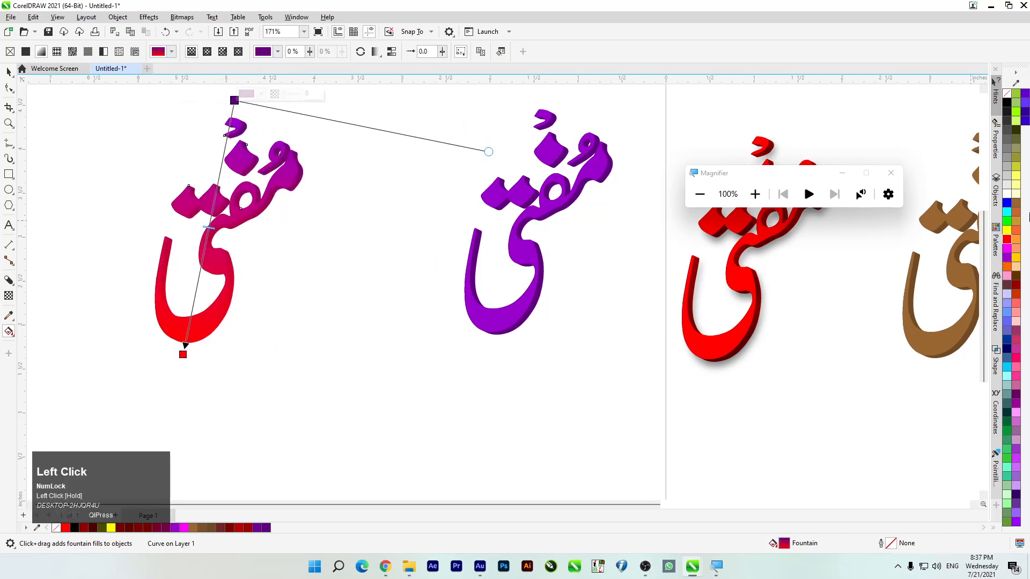
pyautogui.click(1006, 258)
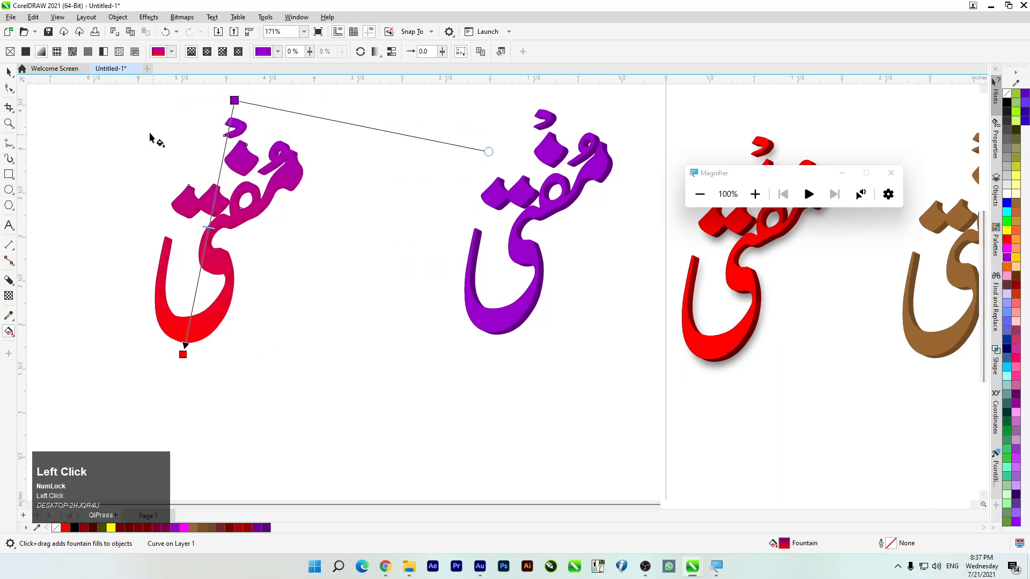
# Step: Darken the purple start color of the shadow's gradient to about #730099
pyautogui.click(235, 100)
pyautogui.click(261, 94)
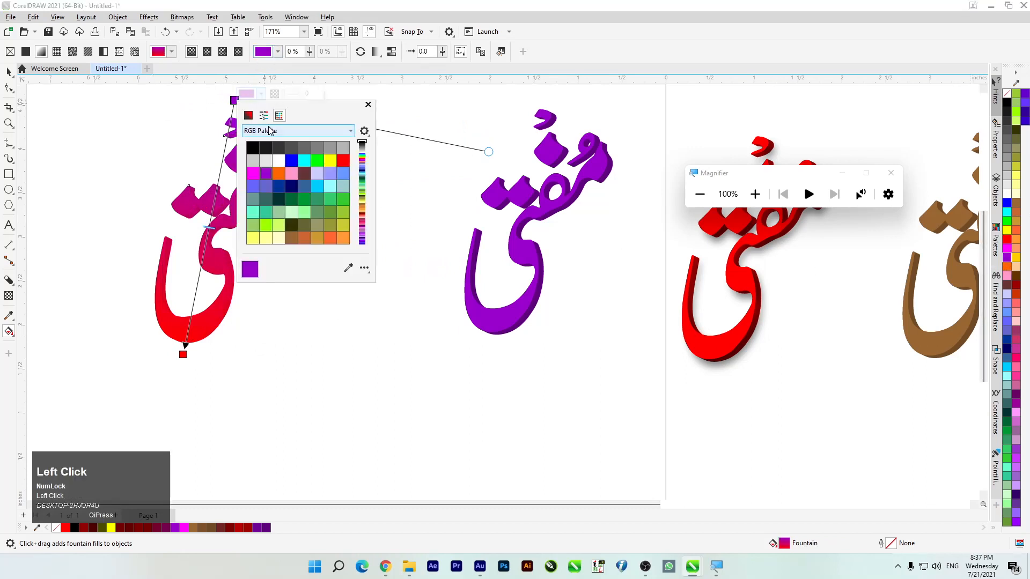
pyautogui.click(253, 116)
pyautogui.moveTo(317, 158); pyautogui.dragTo(317, 168)
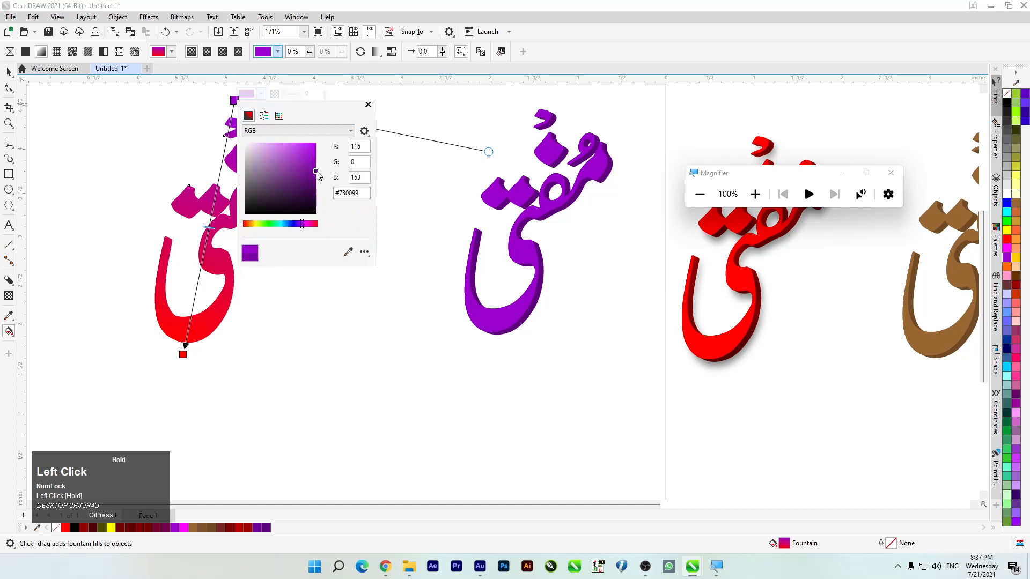
pyautogui.moveTo(317, 174); pyautogui.dragTo(317, 174)
# Step: Darken the red end color of the shadow's gradient to #960000
pyautogui.click(183, 355)
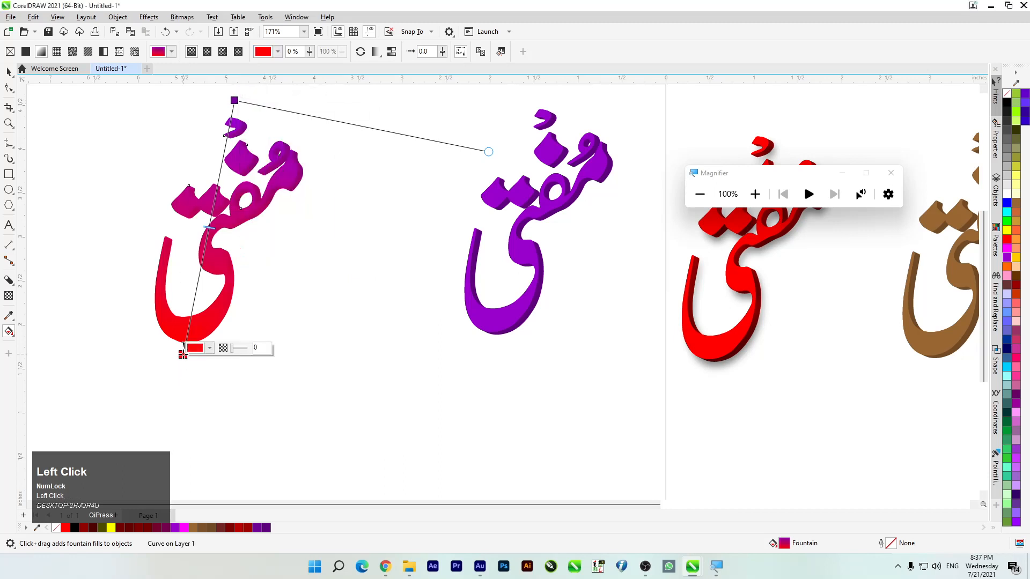
pyautogui.click(212, 351)
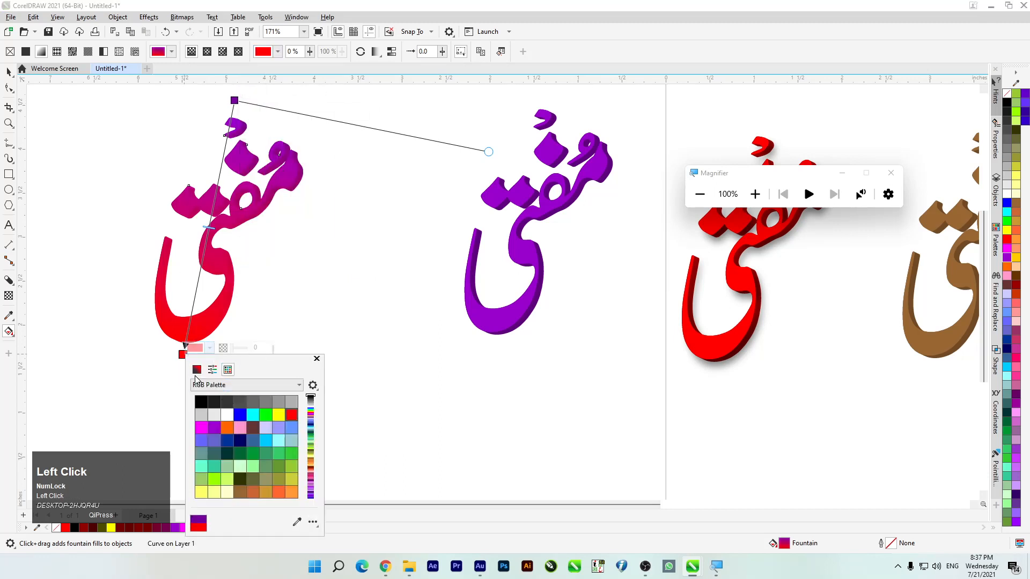
pyautogui.click(197, 369)
pyautogui.moveTo(264, 402); pyautogui.dragTo(268, 431)
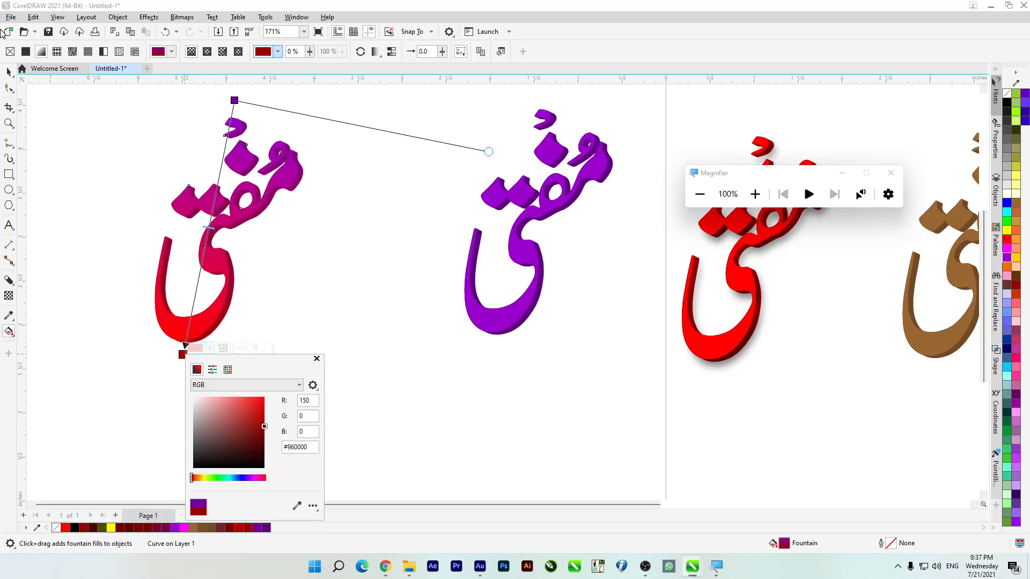
pyautogui.click(6, 72)
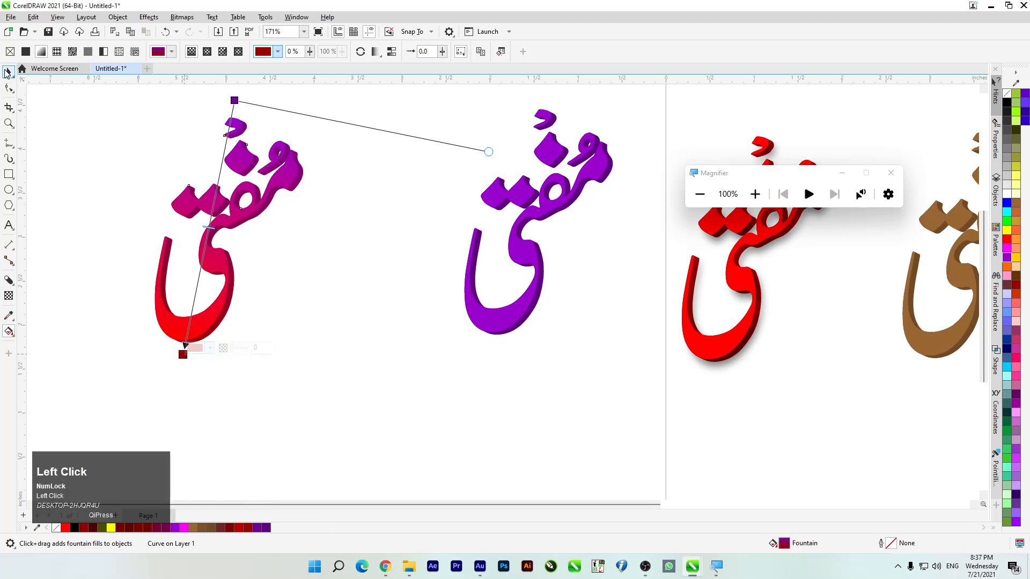
# Step: Move the gradient word with its shadow to about X -3.088, Y 3.15 inches, and shift the purple word closer to the red one
pyautogui.scroll(-2, 136, 132)
pyautogui.moveTo(136, 131); pyautogui.dragTo(306, 315)
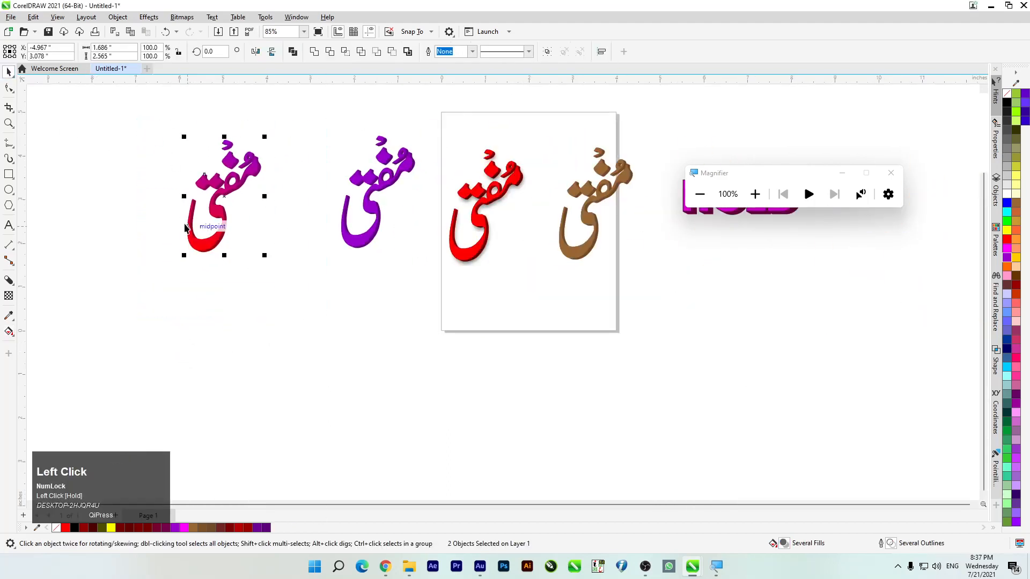
pyautogui.moveTo(207, 242); pyautogui.dragTo(289, 239)
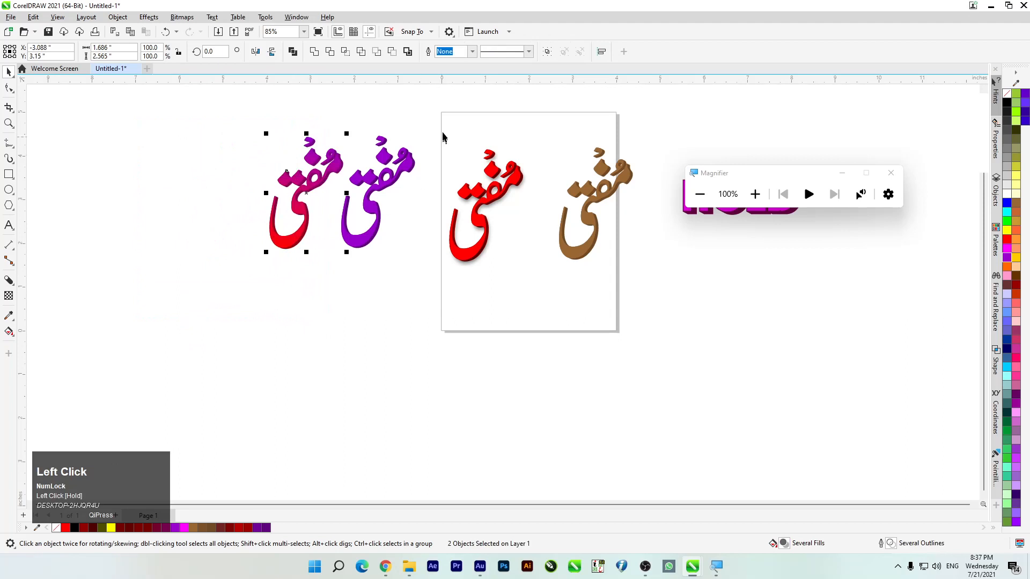
pyautogui.moveTo(358, 243); pyautogui.dragTo(387, 250)
# Step: Add a black Multiply drop shadow to the gradient word's separated shadow curve, with opacity 50, feathering 15 and offsets 0.04 and -0.062 inches
pyautogui.scroll(4, 292, 255)
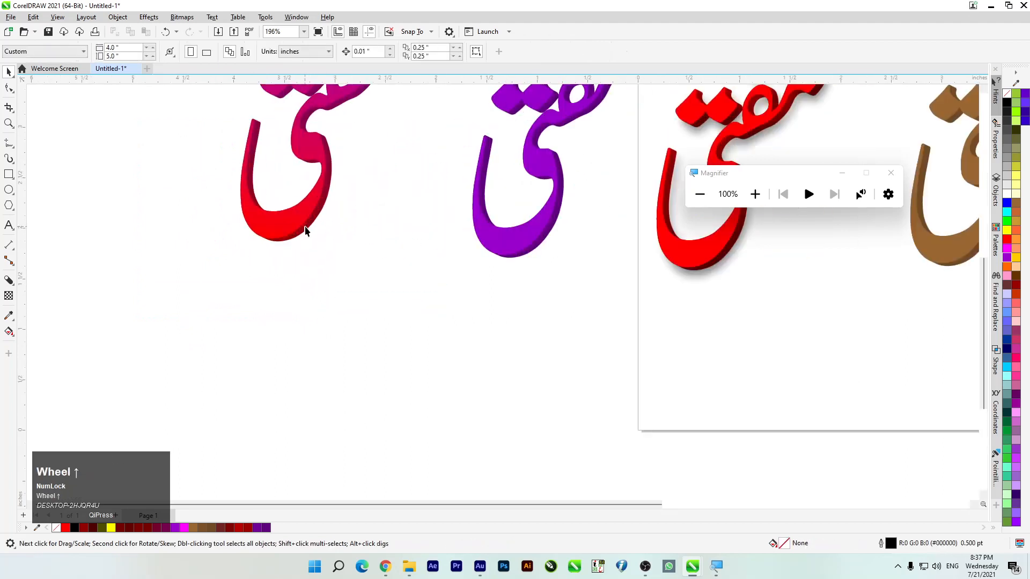
pyautogui.click(306, 226)
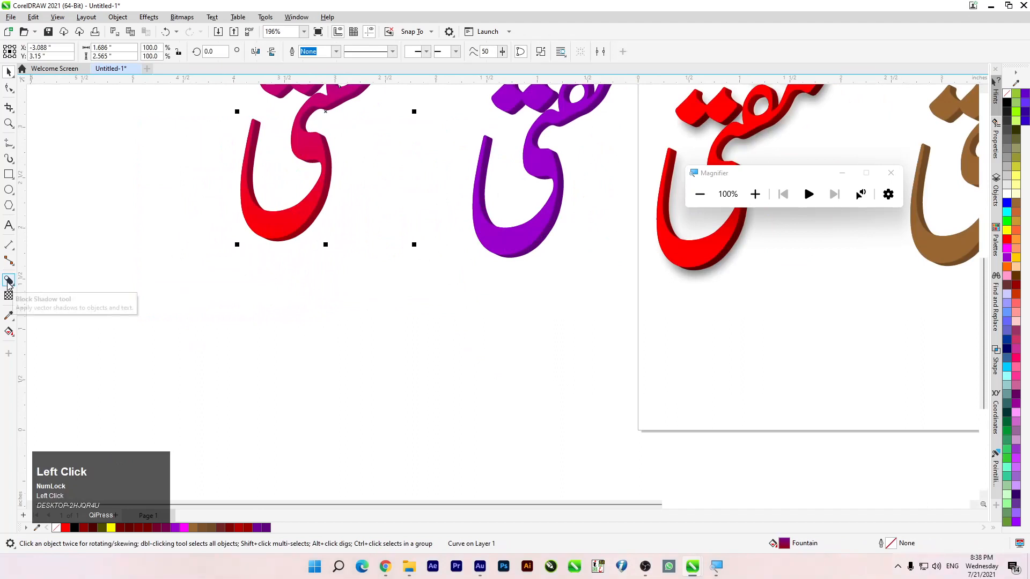
pyautogui.moveTo(8, 281); pyautogui.dragTo(55, 282)
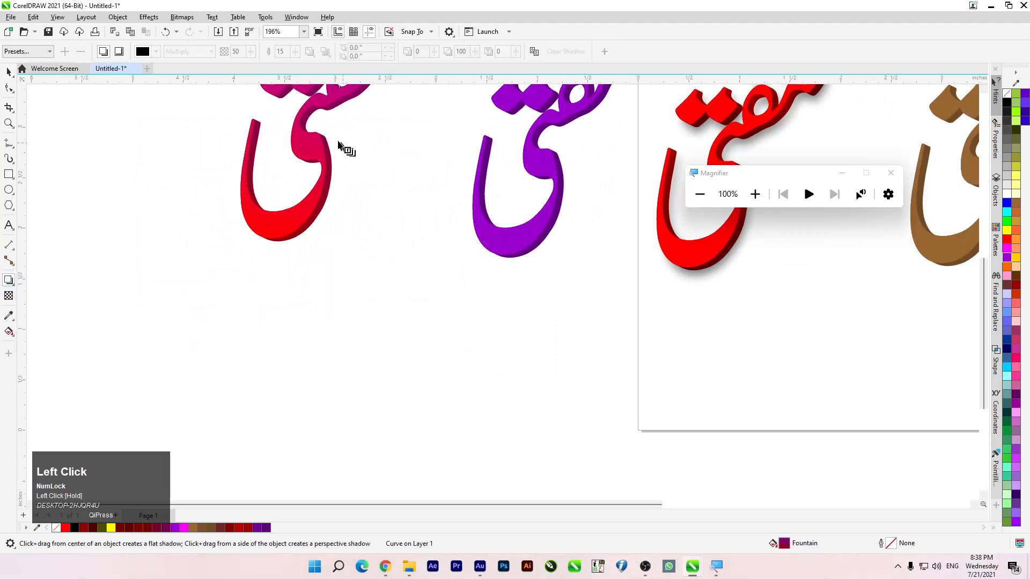
pyautogui.moveTo(325, 111); pyautogui.dragTo(414, 247)
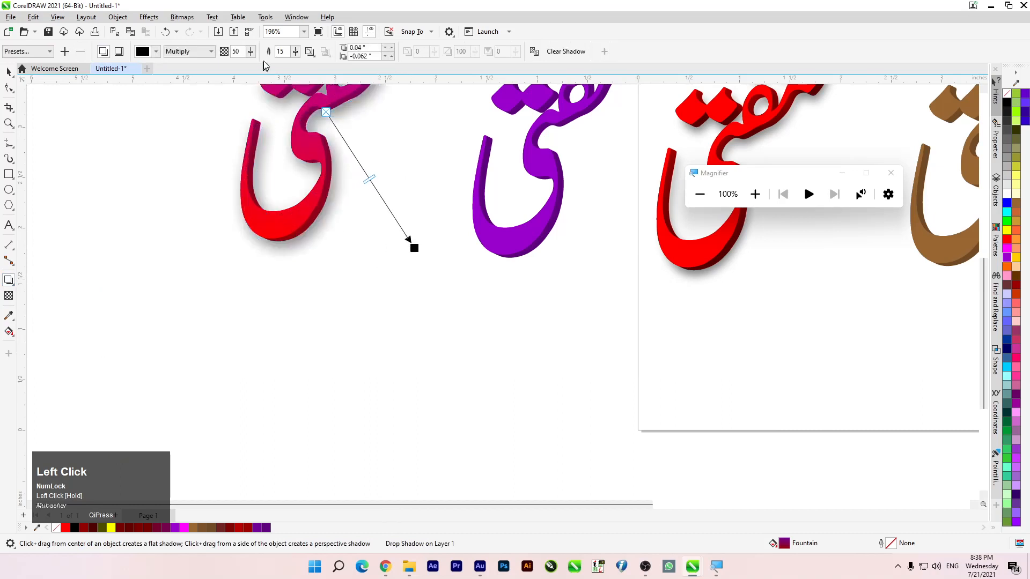
pyautogui.click(280, 51)
pyautogui.scroll(-2, 354, 255)
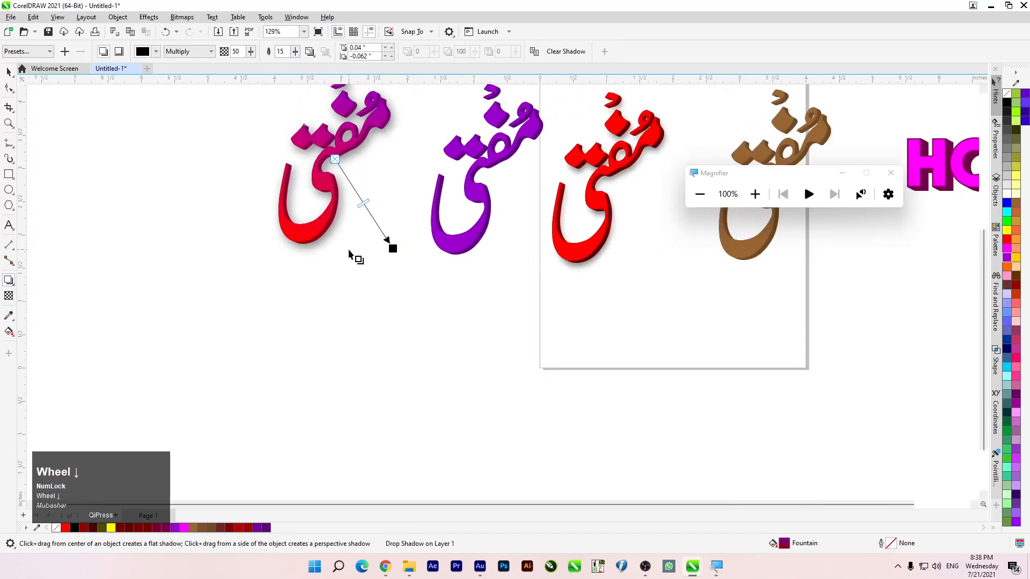
pyautogui.click(9, 71)
# Step: Select all four Urdu words with their shadows and move them down the page to about X 0.879, Y 0.279 inches
pyautogui.scroll(-4, 196, 287)
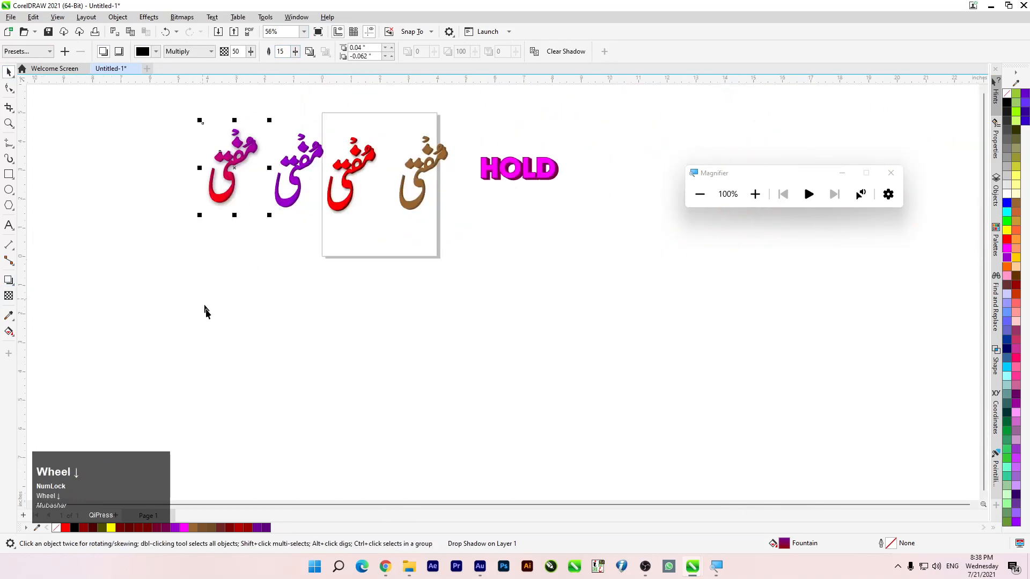
pyautogui.click(152, 105)
pyautogui.moveTo(489, 259); pyautogui.dragTo(489, 259)
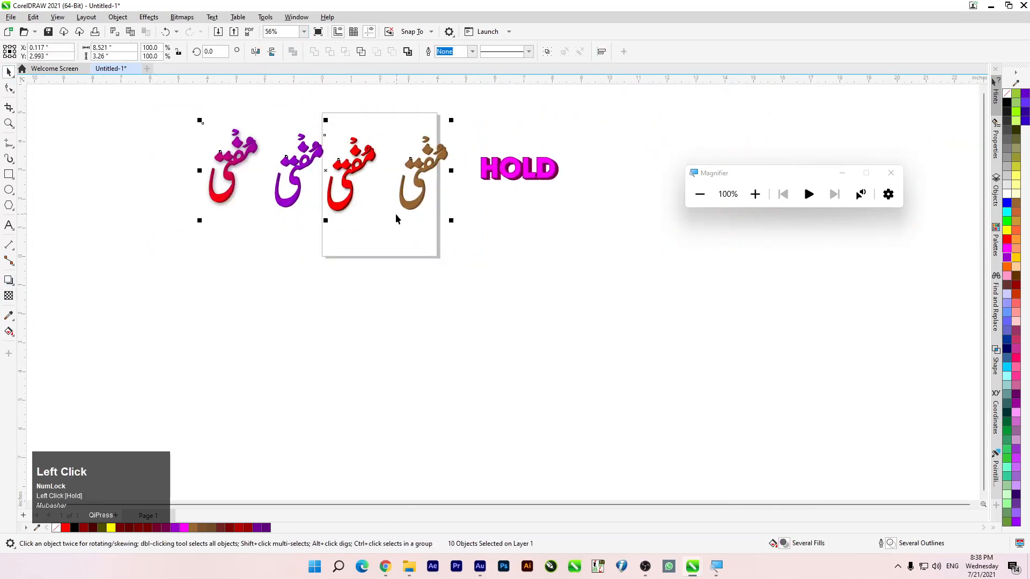
pyautogui.moveTo(402, 208); pyautogui.dragTo(424, 285)
pyautogui.scroll(4, 337, 275)
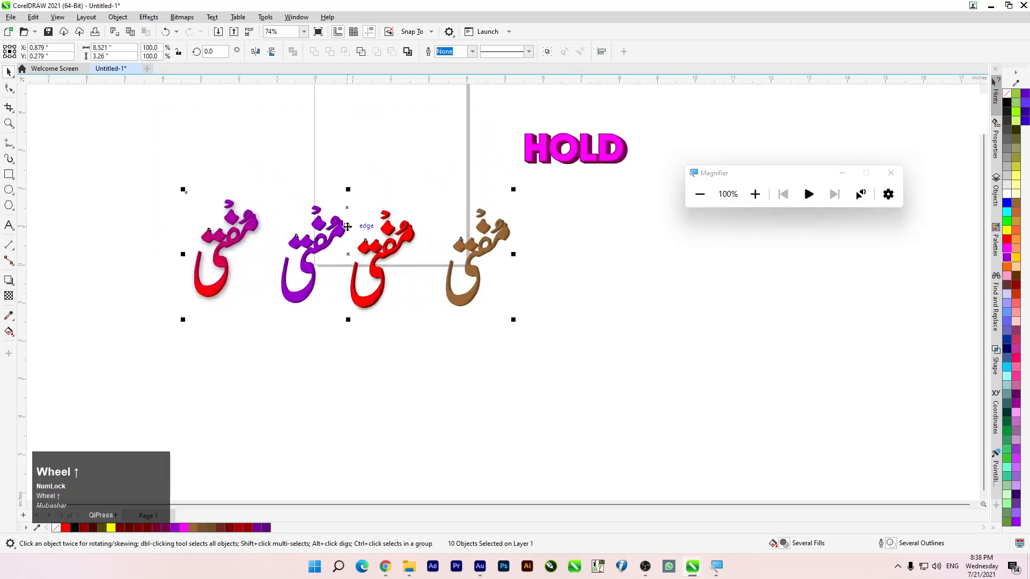